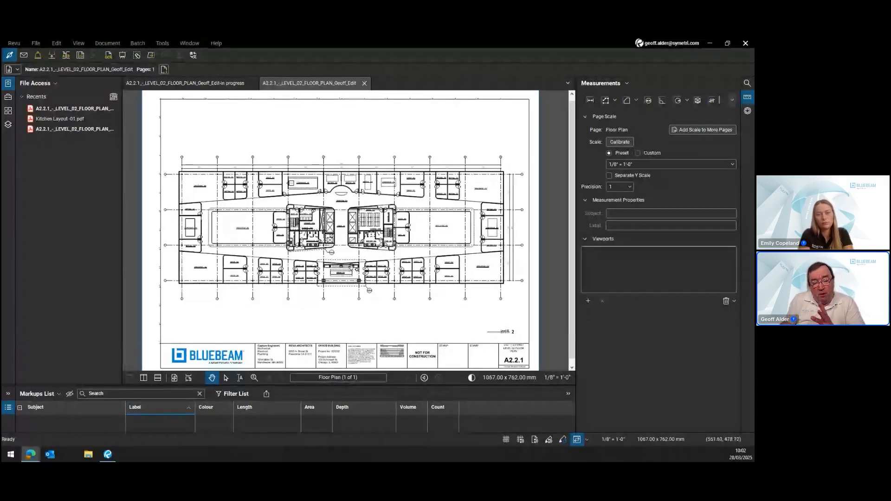
Open the recent file Kitchen Layout -01.pdf and remove its untitled viewports.
{"action": "left_click", "coordinate": [63, 120]}
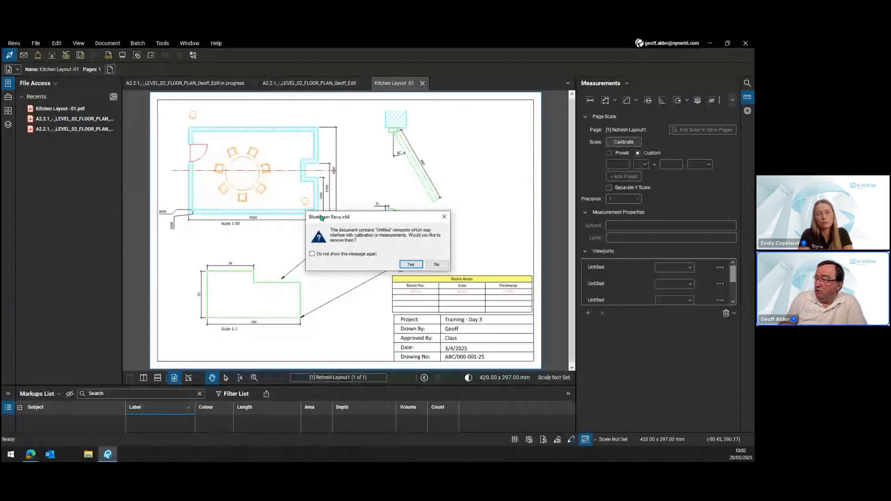
{"action": "mouse_move", "coordinate": [388, 220]}
{"action": "left_mouse_down"}
{"action": "mouse_move", "coordinate": [367, 215]}
{"action": "mouse_move", "coordinate": [321, 177]}
{"action": "left_mouse_up"}
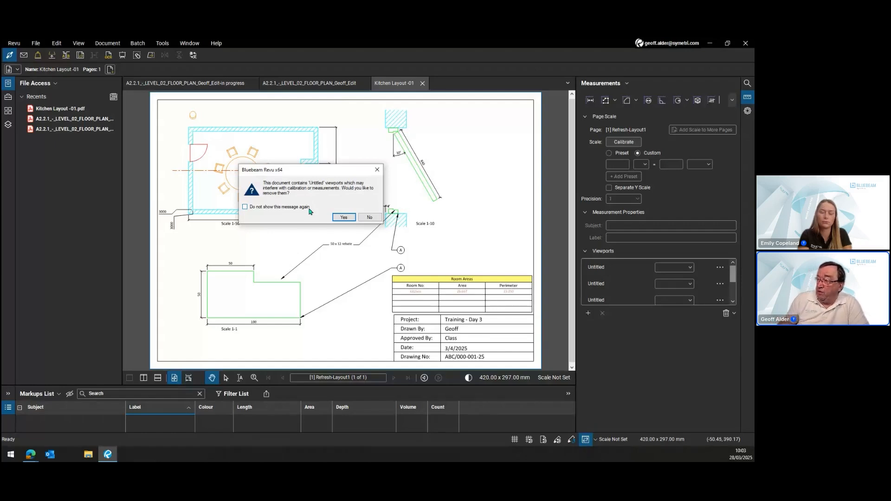
{"action": "left_click", "coordinate": [349, 218]}
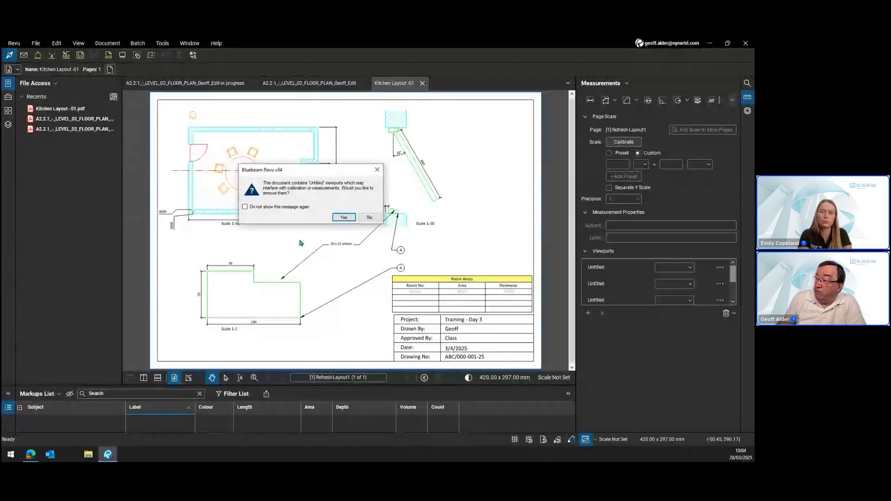
{"action": "left_click", "coordinate": [352, 219]}
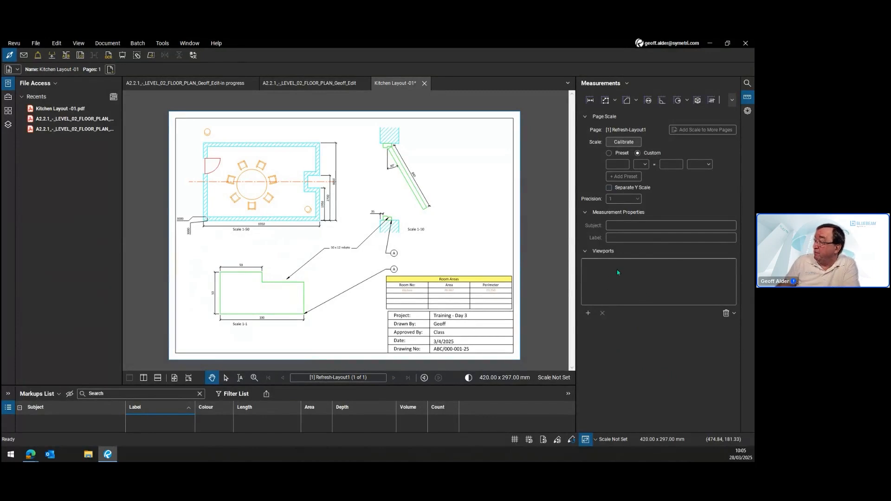
Add a viewport whose region encloses the kitchen floor plan marked Scale 1-50 and its dimensions.
{"action": "left_click", "coordinate": [588, 314]}
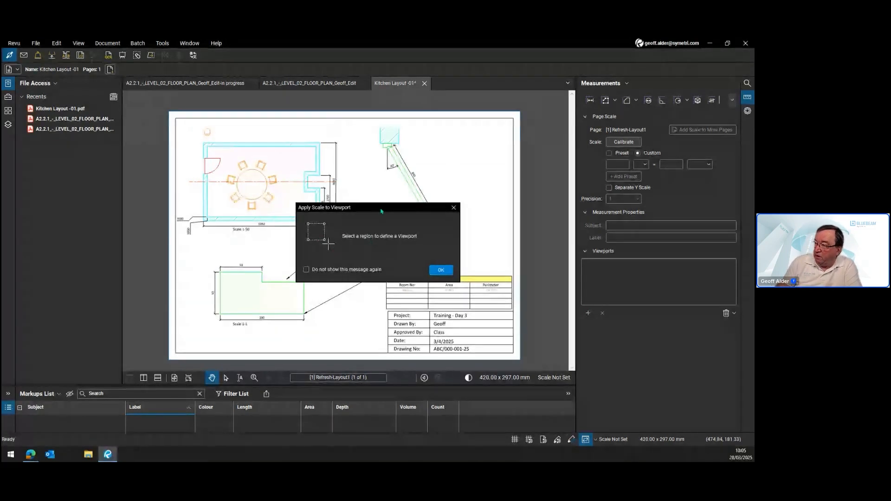
{"action": "left_click_drag", "start_coordinate": [382, 211], "coordinate": [429, 153]}
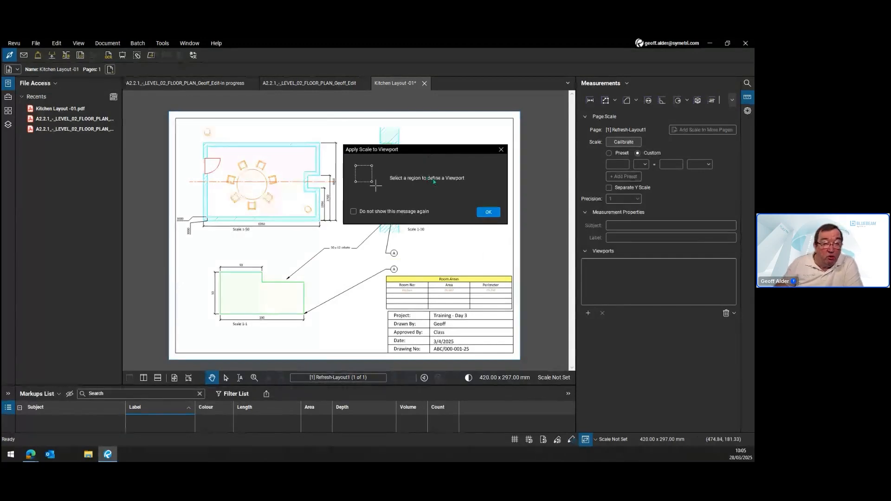
{"action": "left_click", "coordinate": [490, 213]}
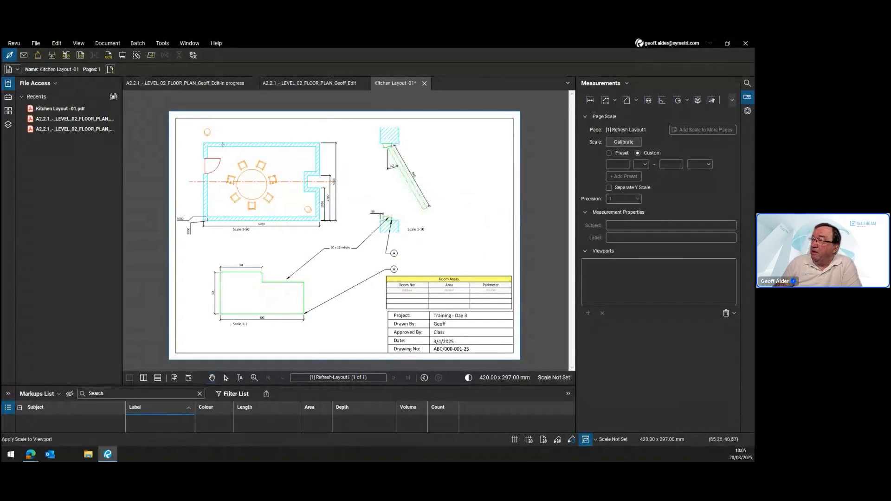
{"action": "left_click_drag", "start_coordinate": [190, 131], "coordinate": [353, 235]}
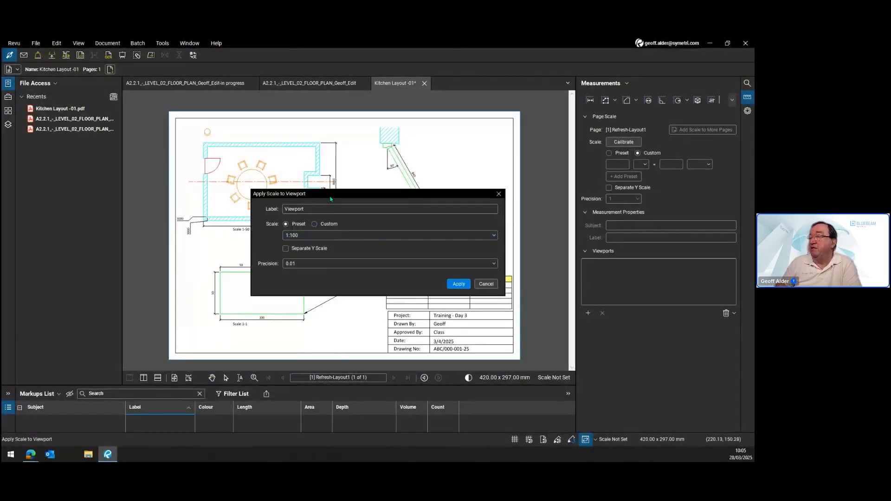
Label the floor plan viewport "Kitchen Overall".
{"action": "left_click_drag", "start_coordinate": [336, 195], "coordinate": [321, 226]}
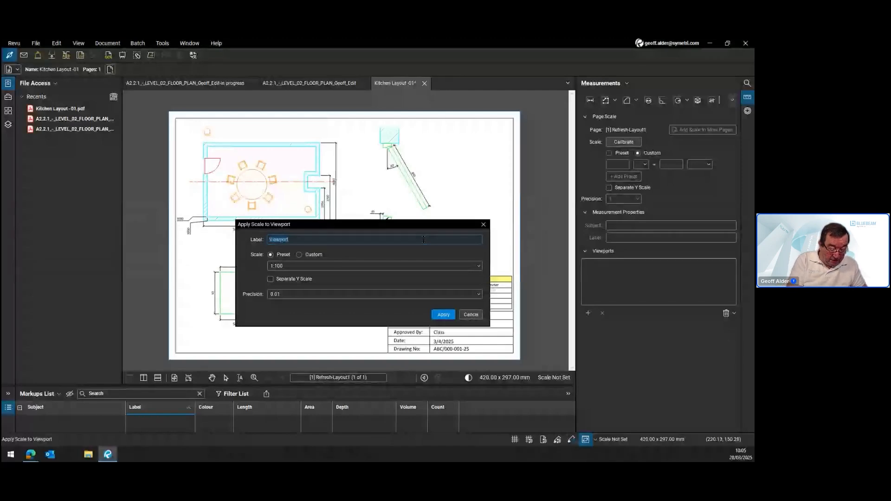
{"action": "type", "text": "Kit"}
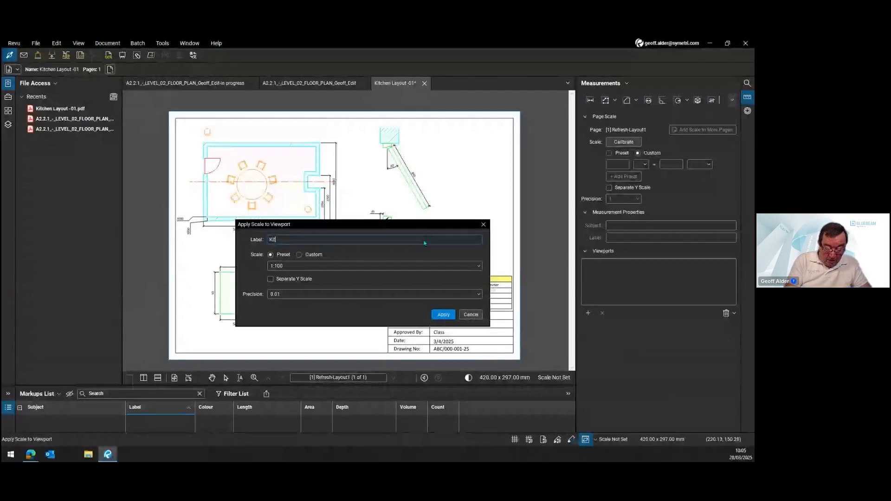
{"action": "type", "text": "chen O"}
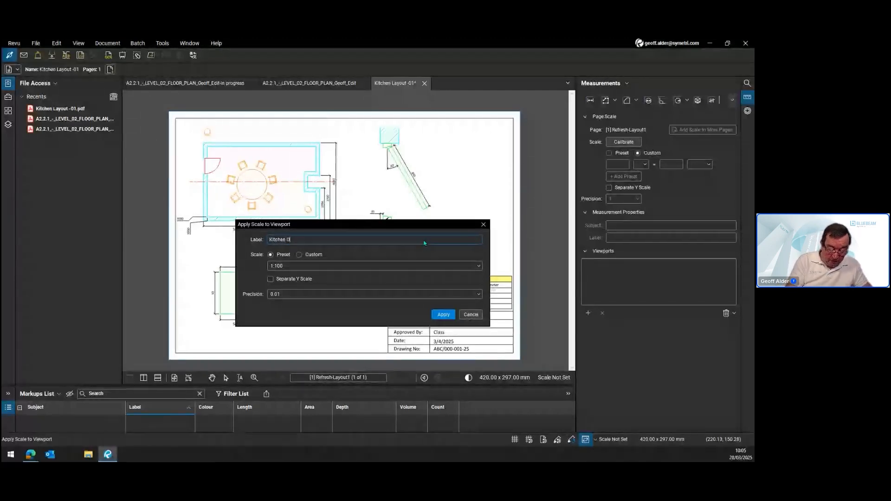
{"action": "type", "text": "verall"}
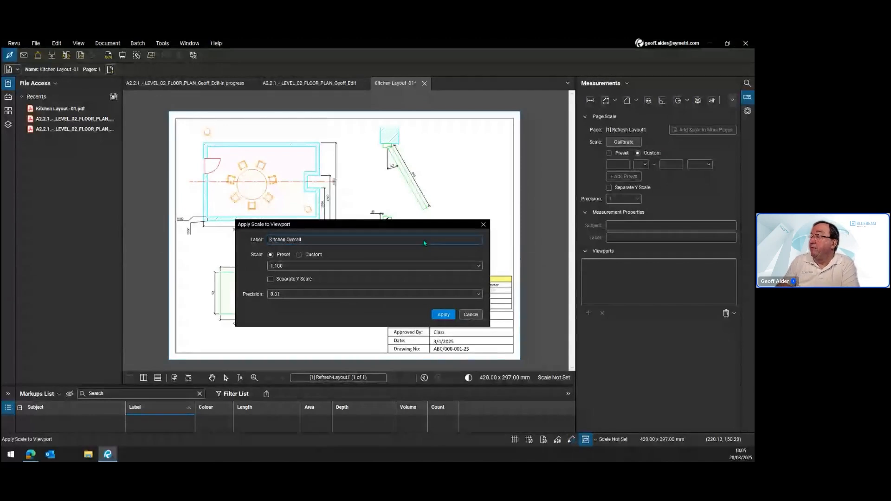
Apply the preset scale 1:50 with a precision of 1 to the Kitchen Overall viewport.
{"action": "left_click", "coordinate": [478, 266]}
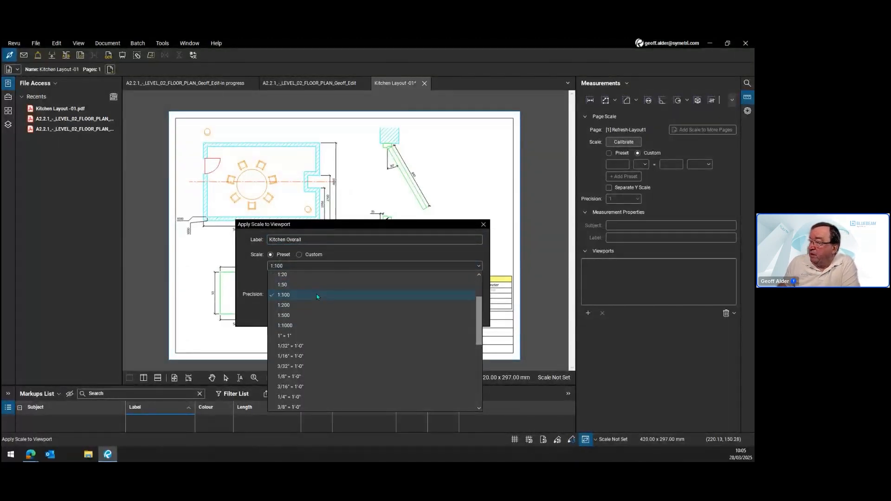
{"action": "left_click", "coordinate": [301, 286]}
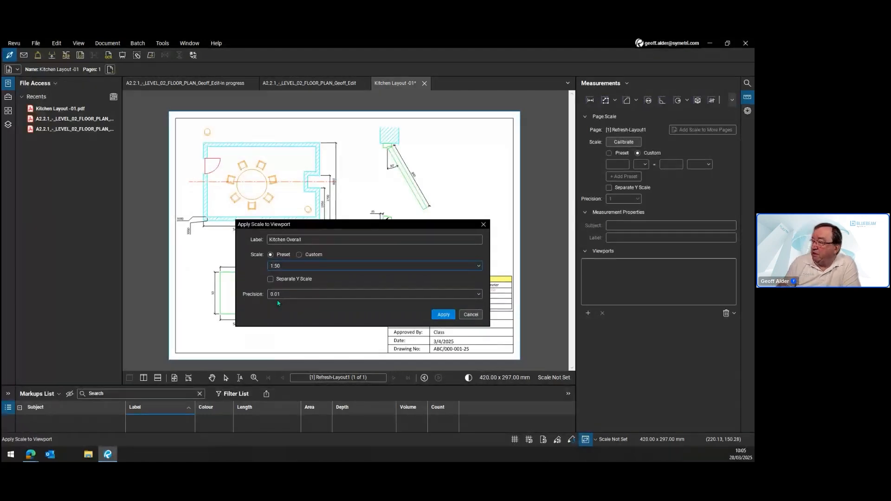
{"action": "left_click", "coordinate": [349, 295]}
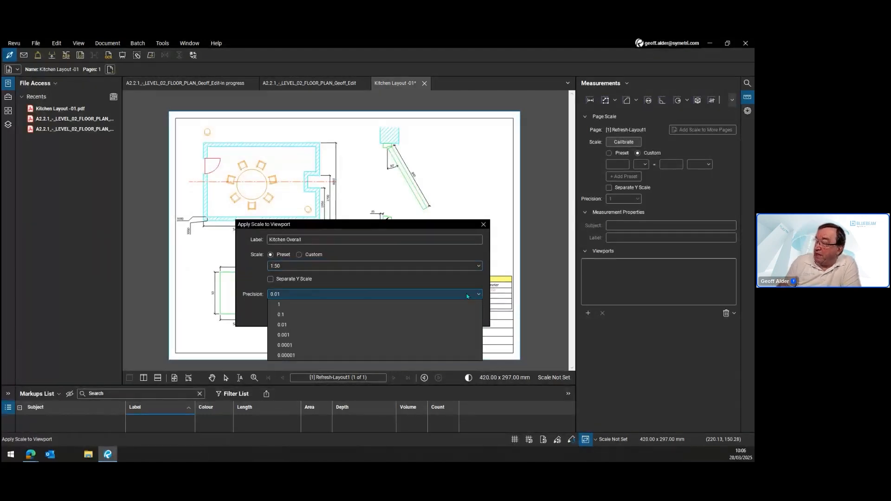
{"action": "left_click", "coordinate": [331, 306]}
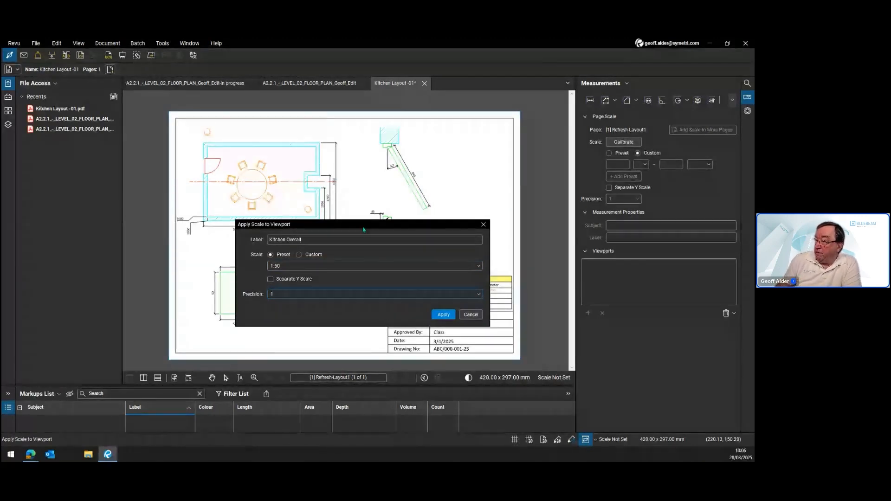
{"action": "left_click_drag", "start_coordinate": [363, 227], "coordinate": [363, 202]}
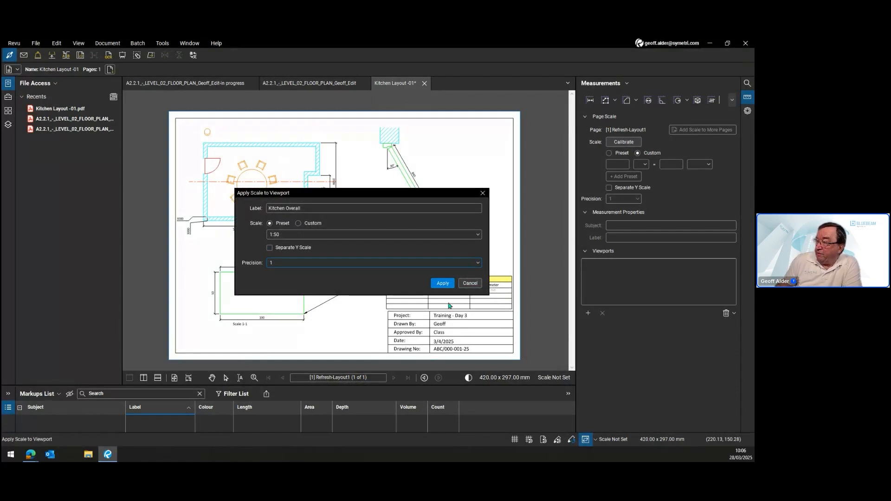
{"action": "left_click", "coordinate": [443, 285]}
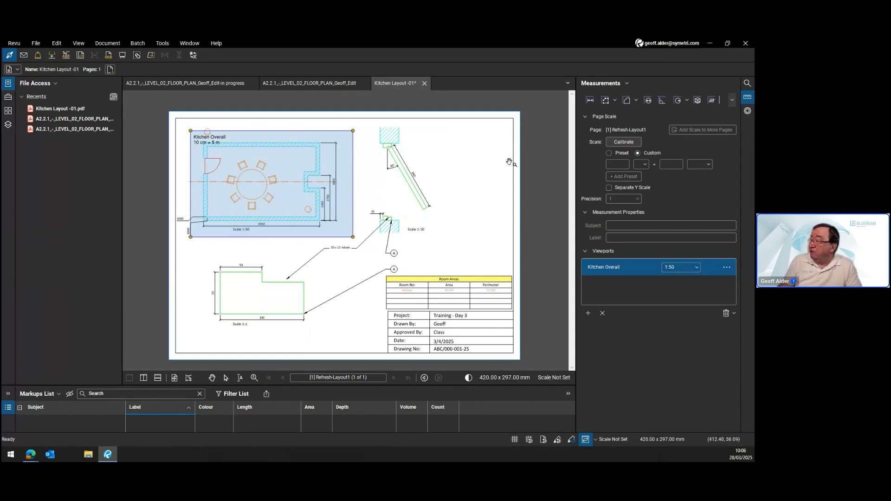
Add a length measurement across the kitchen's interior between the inner corners of the lower wall.
{"action": "left_click", "coordinate": [590, 101]}
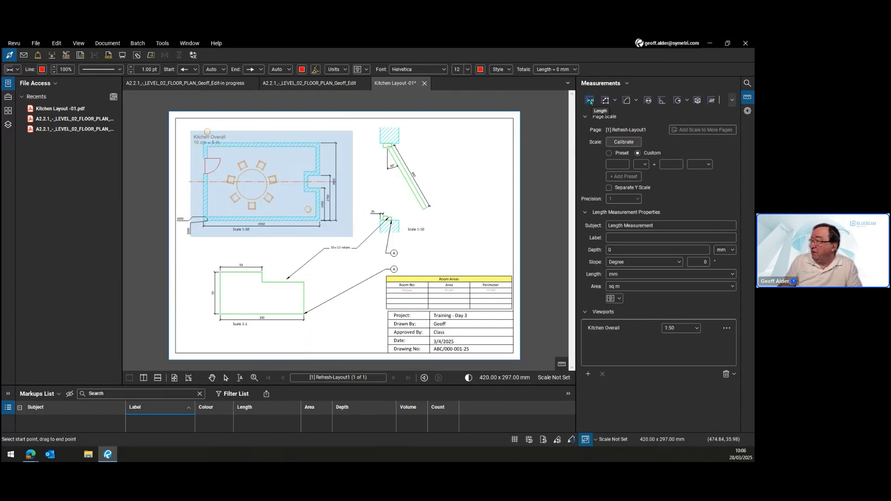
{"action": "scroll", "coordinate": [227, 250], "scroll_direction": "up", "scroll_amount": 3}
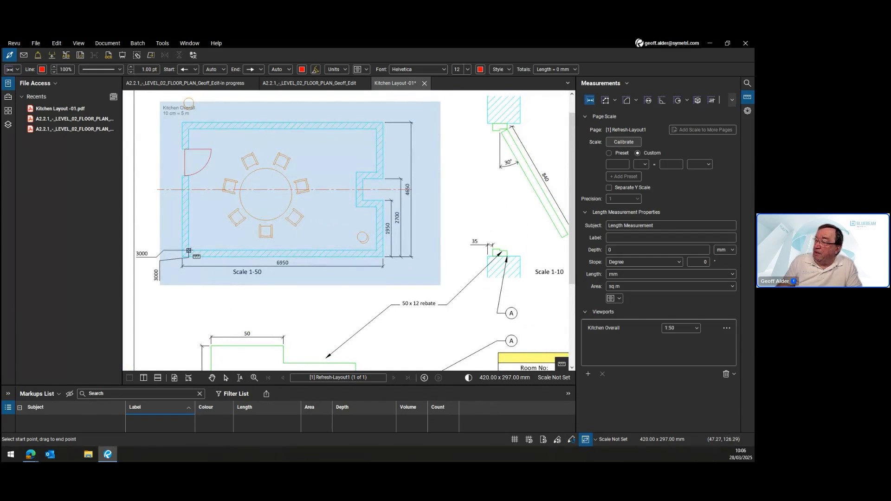
{"action": "left_click", "coordinate": [189, 251]}
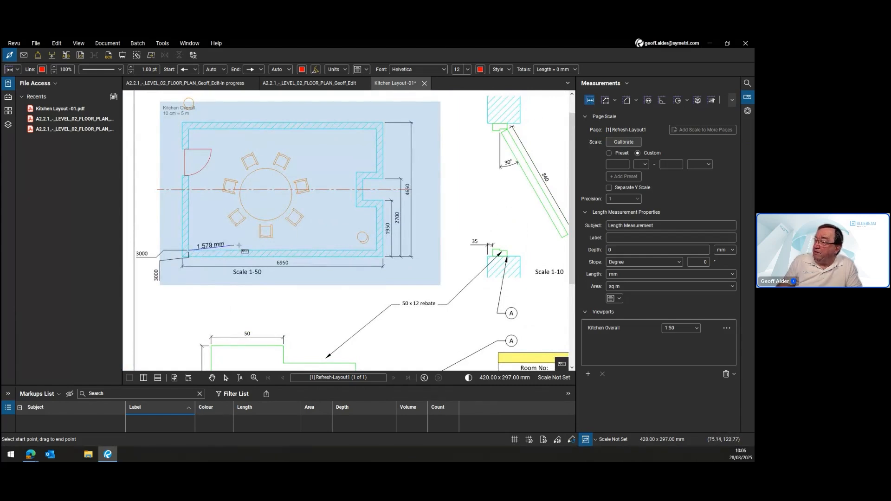
{"action": "left_click", "coordinate": [376, 251]}
{"action": "left_click", "coordinate": [320, 244]}
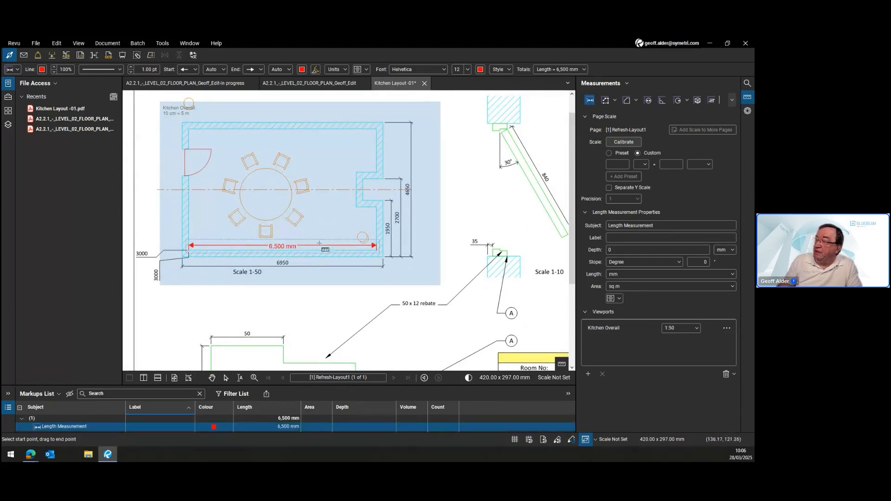
{"action": "key", "text": "Escape"}
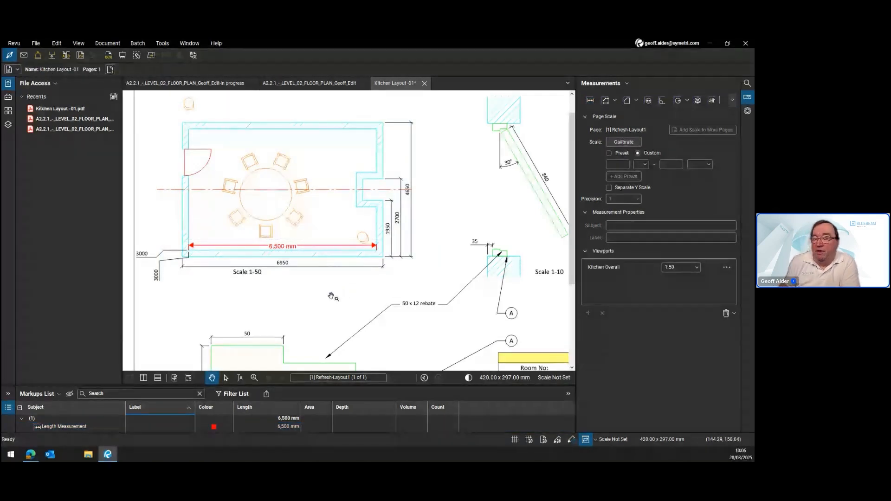
Add a second viewport whose region encloses the rebate detail marked Scale 1-1 and its dimensions.
{"action": "scroll", "coordinate": [325, 277], "scroll_direction": "down", "scroll_amount": 1}
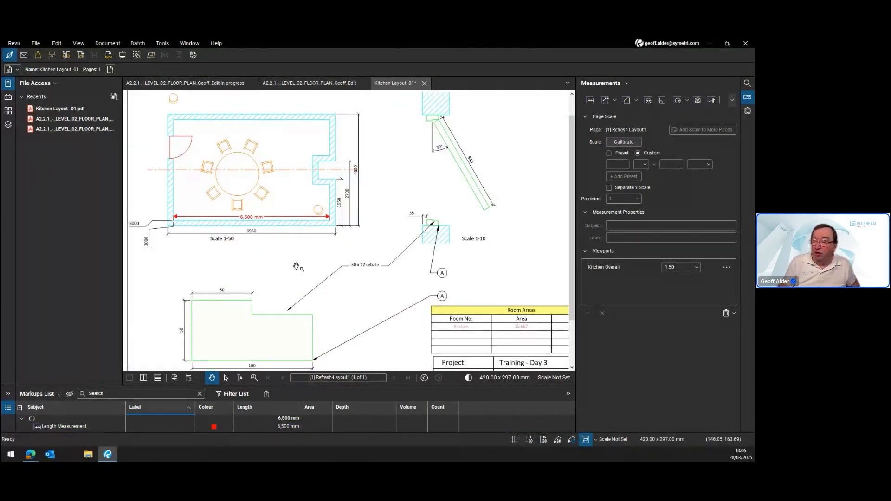
{"action": "left_click_drag", "start_coordinate": [295, 285], "coordinate": [313, 229]}
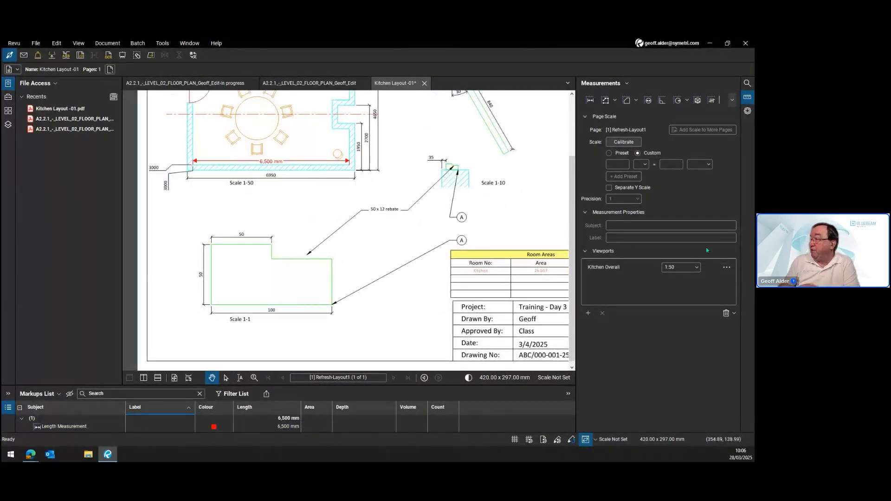
{"action": "left_click", "coordinate": [588, 313]}
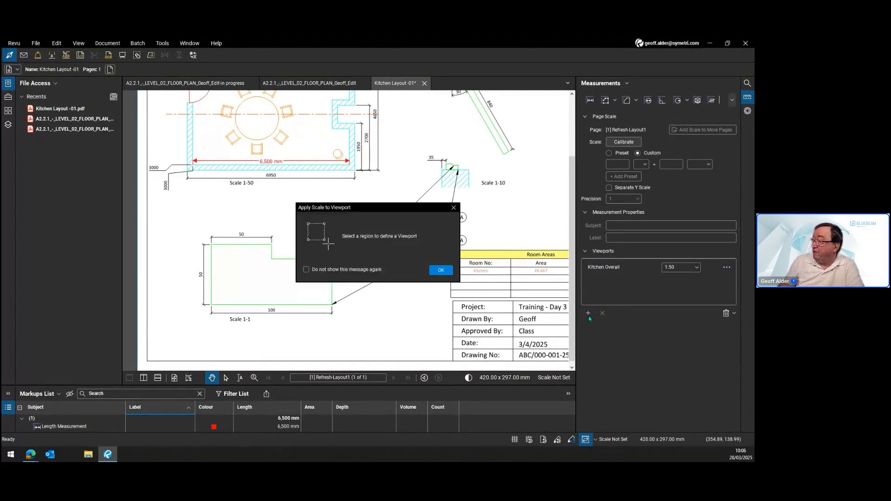
{"action": "left_click", "coordinate": [441, 270]}
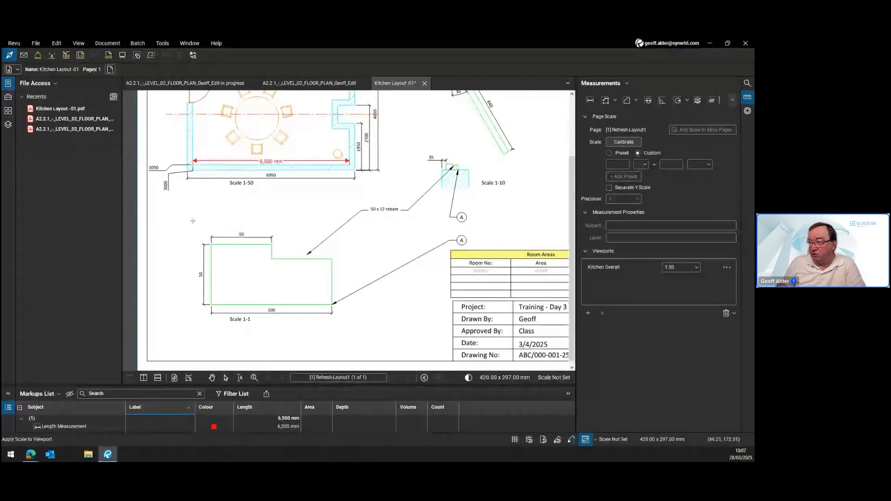
{"action": "left_click_drag", "start_coordinate": [179, 227], "coordinate": [372, 344]}
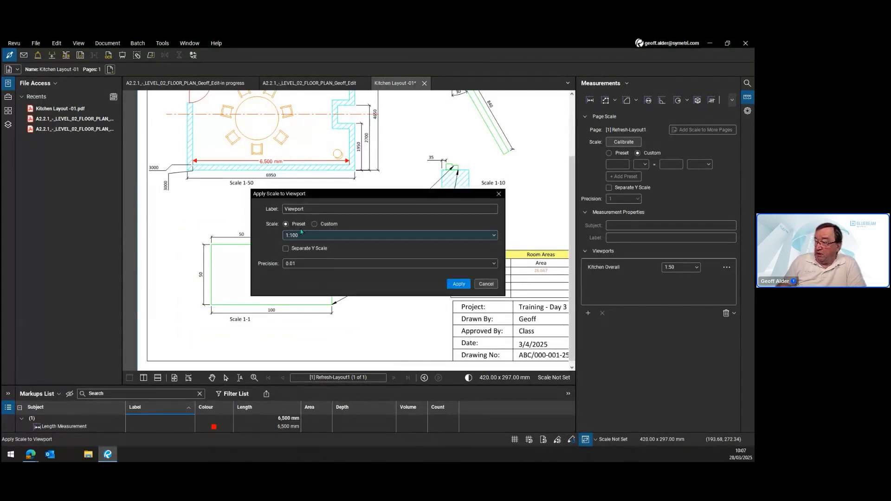
Label the new viewport "Detail".
{"action": "double_click", "coordinate": [285, 210]}
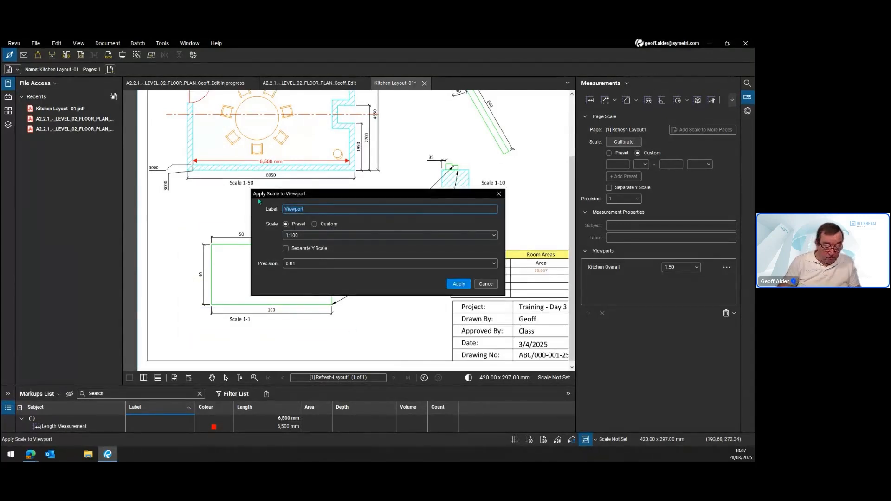
{"action": "type", "text": "DEtai"}
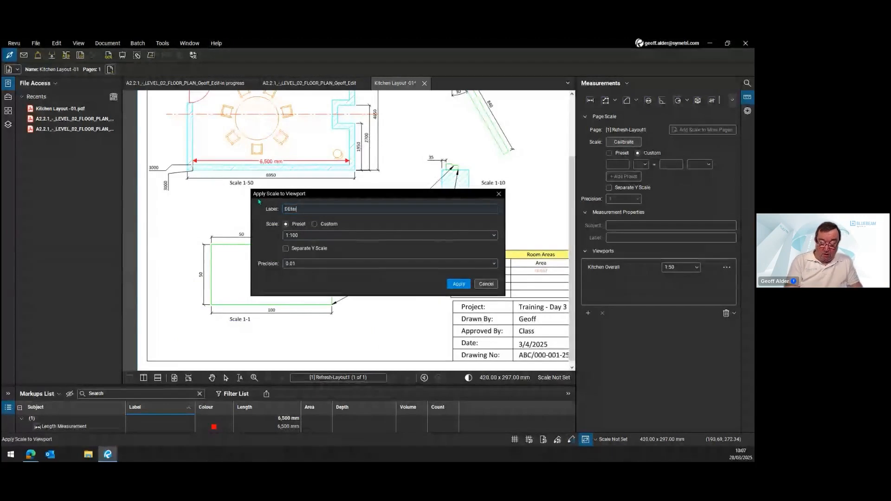
{"action": "type", "text": "l"}
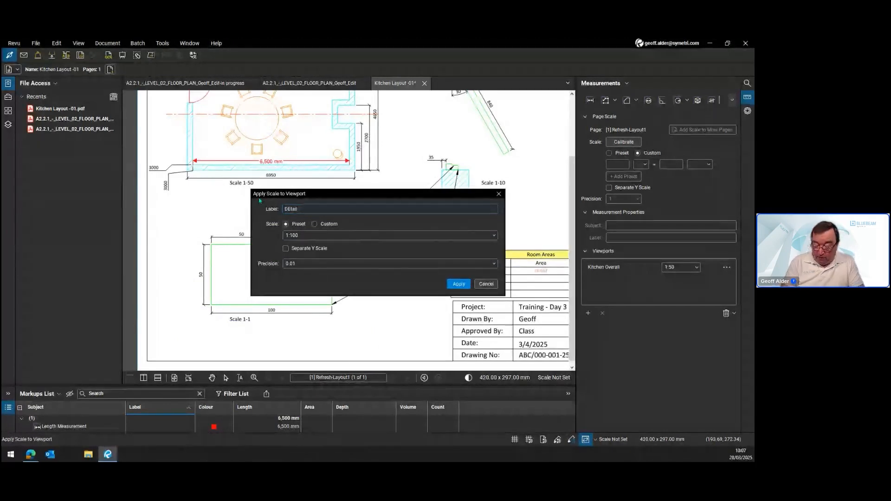
{"action": "key", "text": "BackSpace"}
{"action": "key", "text": "BackSpace"}
{"action": "key", "text": "BackSpace"}
{"action": "key", "text": "BackSpace"}
{"action": "key", "text": "BackSpace"}
{"action": "type", "text": "et"}
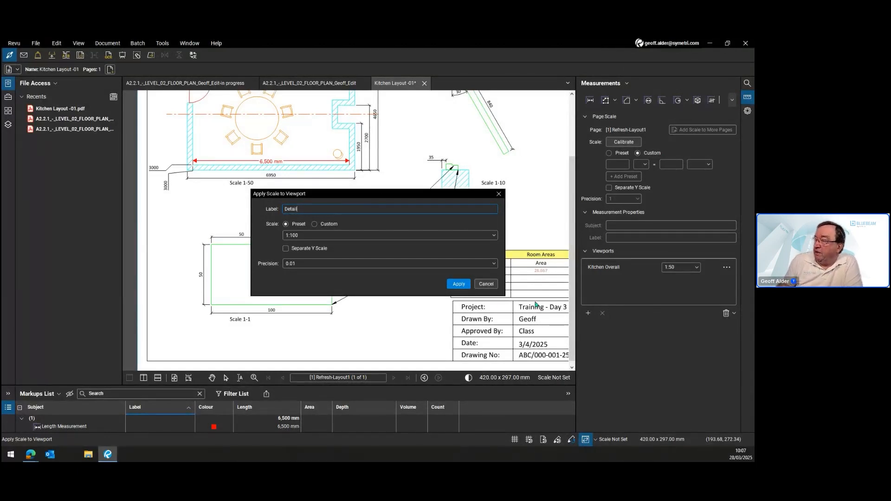
Apply the preset scale 1:1 with a precision of 1 to the Detail viewport.
{"action": "left_click", "coordinate": [494, 236]}
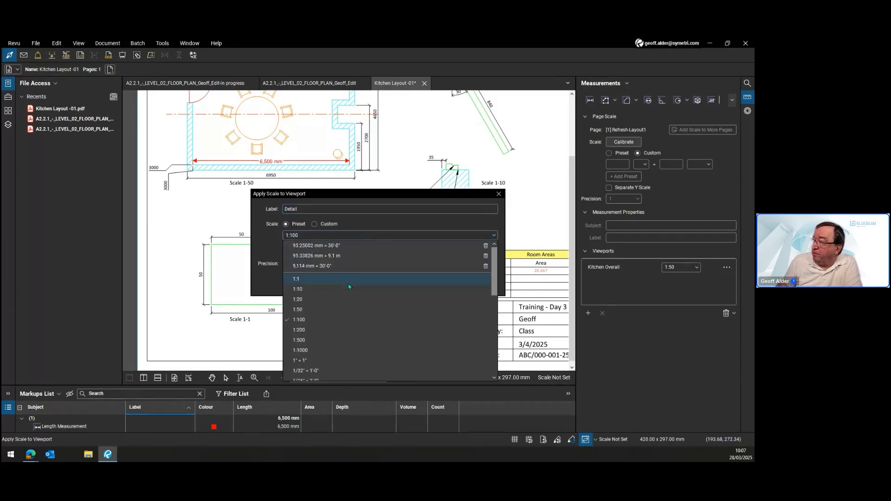
{"action": "left_click", "coordinate": [301, 280]}
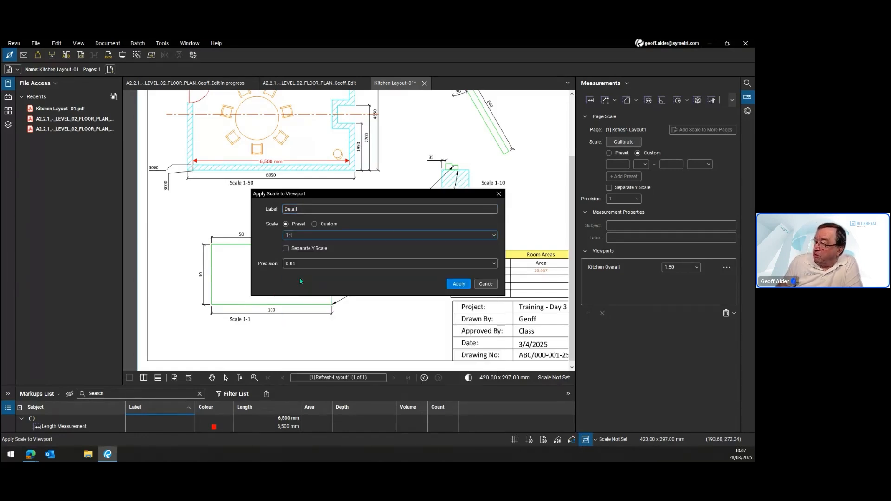
{"action": "left_click", "coordinate": [494, 264]}
{"action": "left_click", "coordinate": [381, 273]}
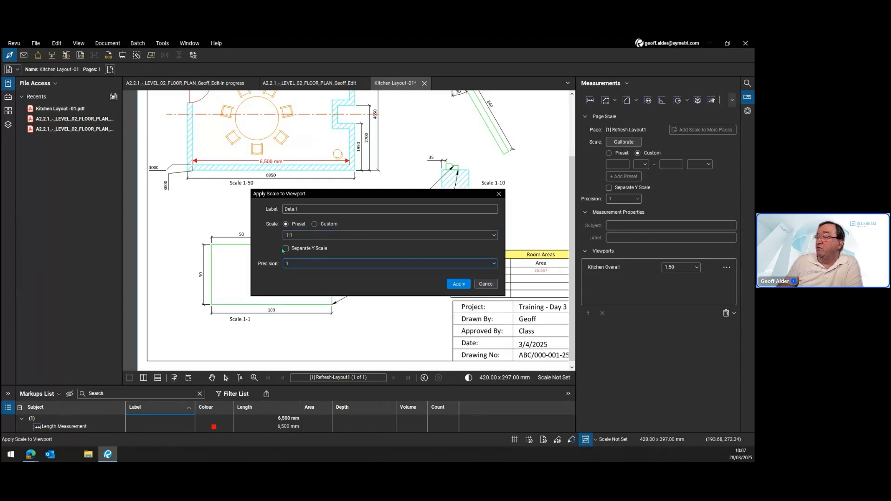
{"action": "left_click", "coordinate": [457, 287]}
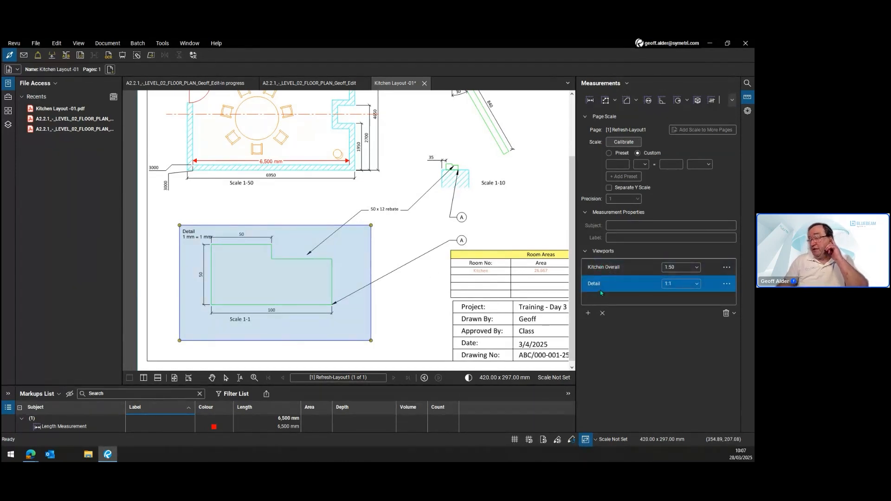
{"action": "key", "text": "Escape"}
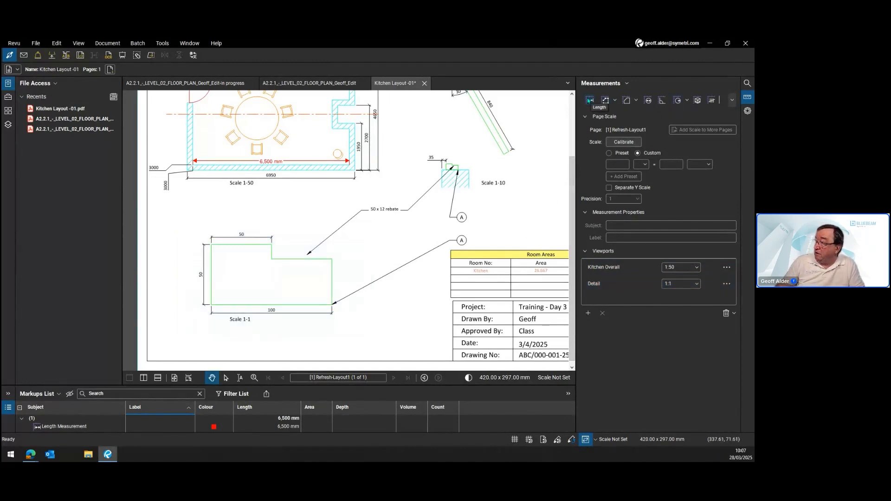
Try a length measurement along the bottom edge of the rebate detail, and delete it.
{"action": "left_click", "coordinate": [589, 100]}
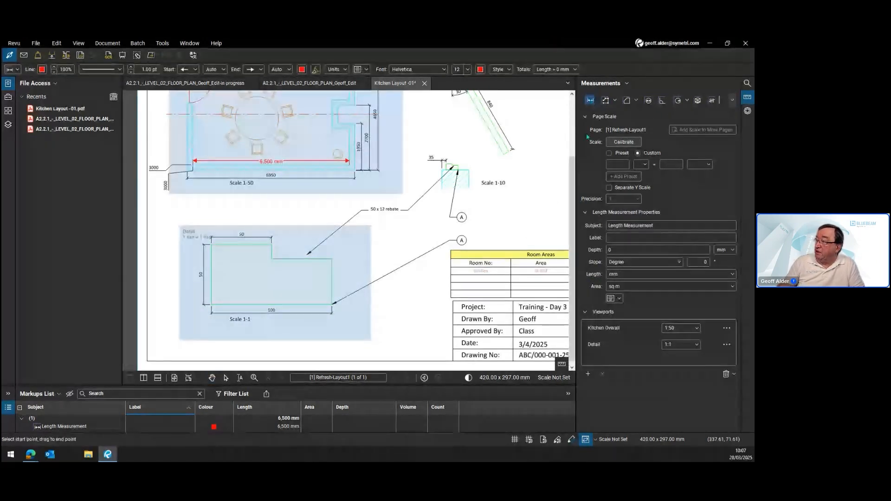
{"action": "left_click_drag", "start_coordinate": [503, 202], "coordinate": [490, 223]}
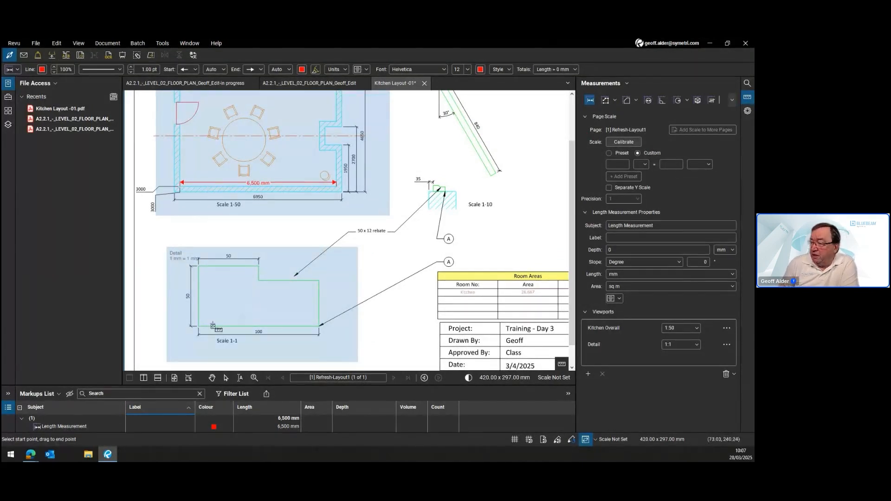
{"action": "left_click_drag", "start_coordinate": [199, 326], "coordinate": [318, 327]}
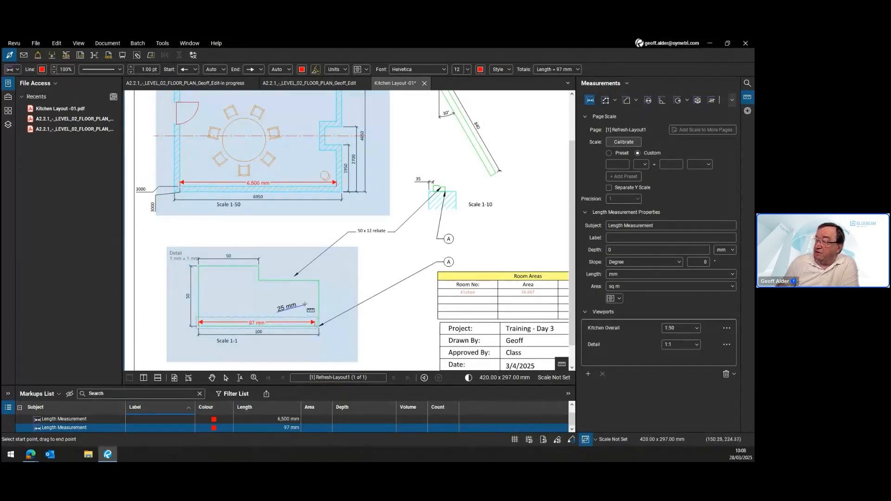
{"action": "key", "text": "Escape"}
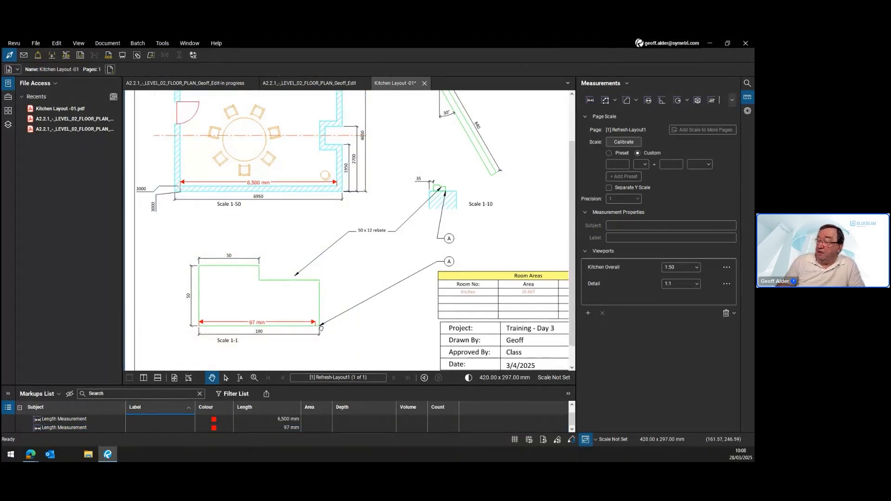
{"action": "scroll", "coordinate": [331, 312], "scroll_direction": "up", "scroll_amount": 4}
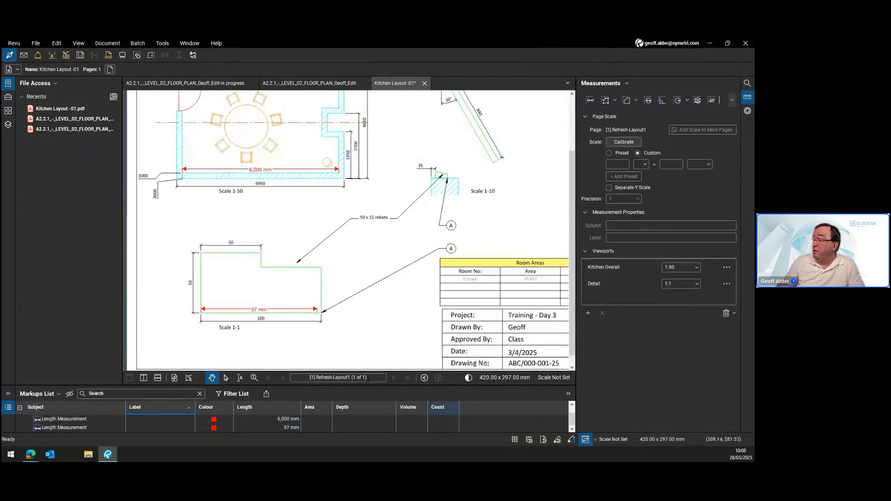
{"action": "left_click", "coordinate": [322, 299]}
{"action": "key", "text": "Delete"}
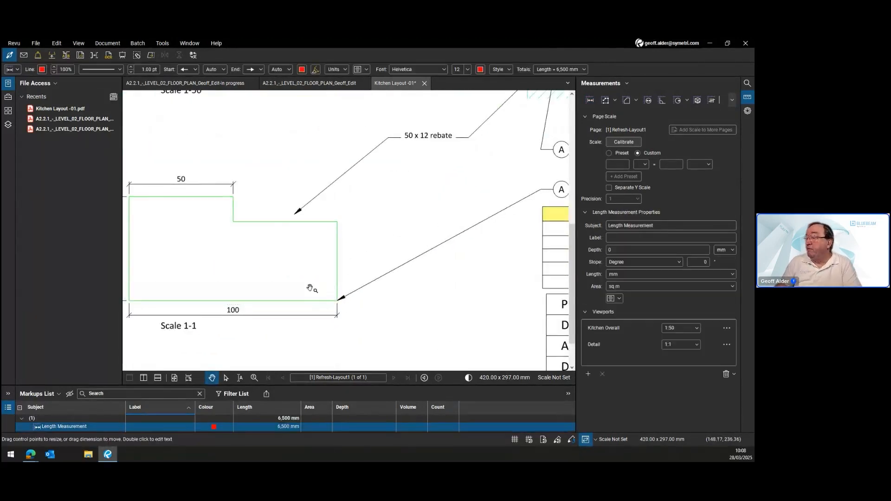
Add a length measurement from the lower-left to the lower-right corner of the rebate detail at Scale 1-1.
{"action": "left_click_drag", "start_coordinate": [308, 289], "coordinate": [354, 279]}
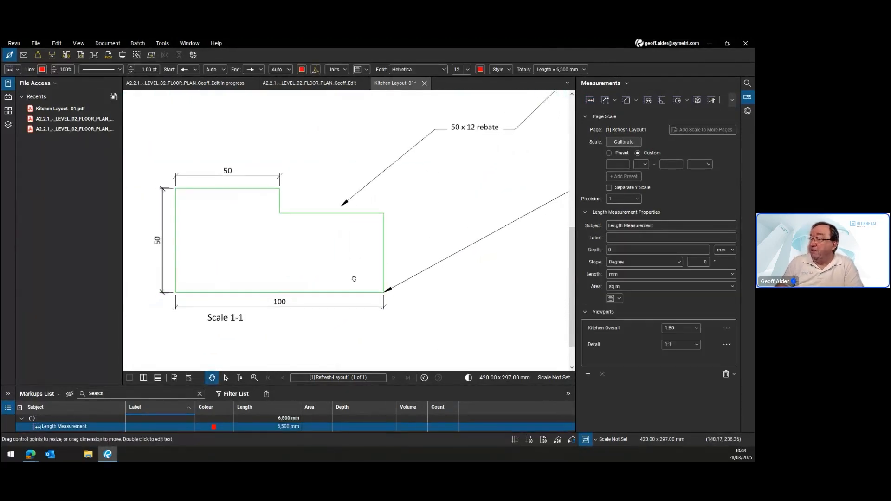
{"action": "left_click", "coordinate": [591, 99]}
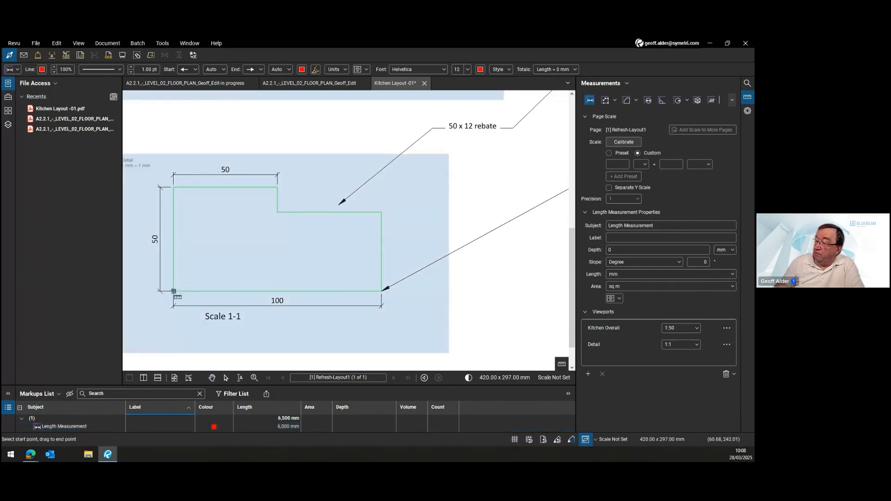
{"action": "left_click", "coordinate": [173, 291]}
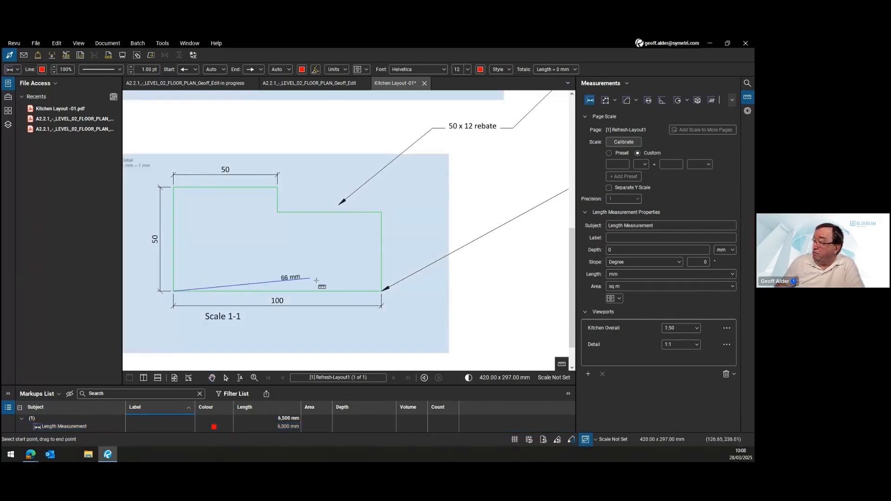
{"action": "left_click", "coordinate": [382, 291]}
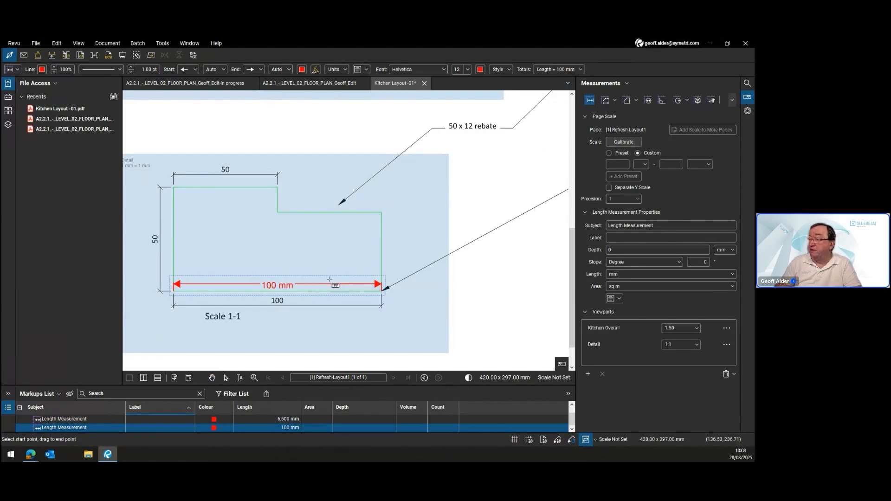
{"action": "key", "text": "Escape"}
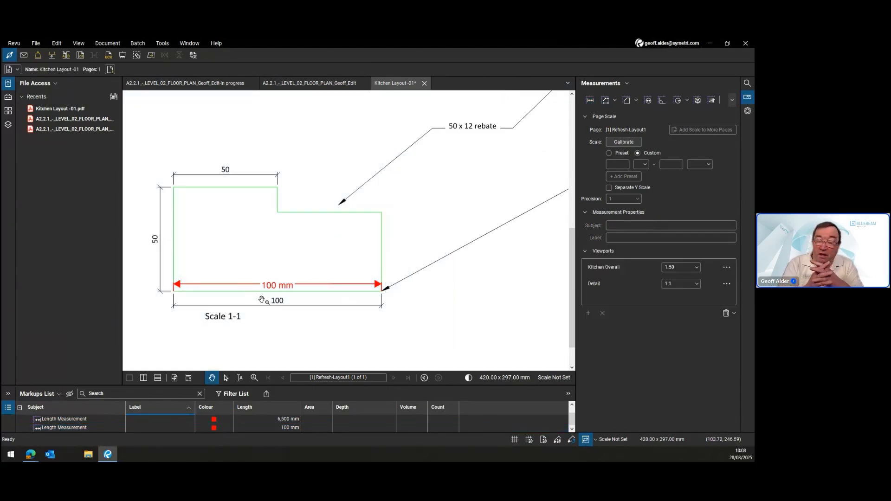
{"action": "scroll", "coordinate": [335, 192], "scroll_direction": "down", "scroll_amount": 4}
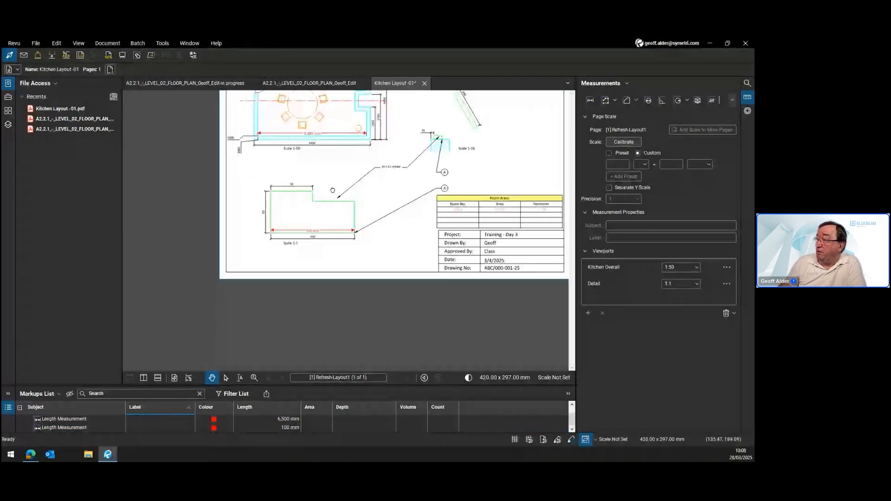
{"action": "scroll", "coordinate": [332, 190], "scroll_direction": "down", "scroll_amount": 1}
{"action": "scroll", "coordinate": [274, 292], "scroll_direction": "up", "scroll_amount": 1}
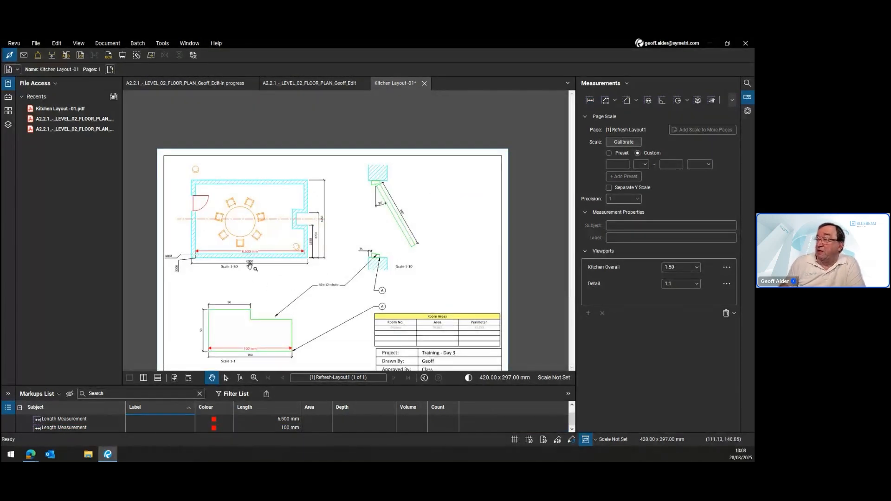
{"action": "scroll", "coordinate": [253, 268], "scroll_direction": "up", "scroll_amount": 1}
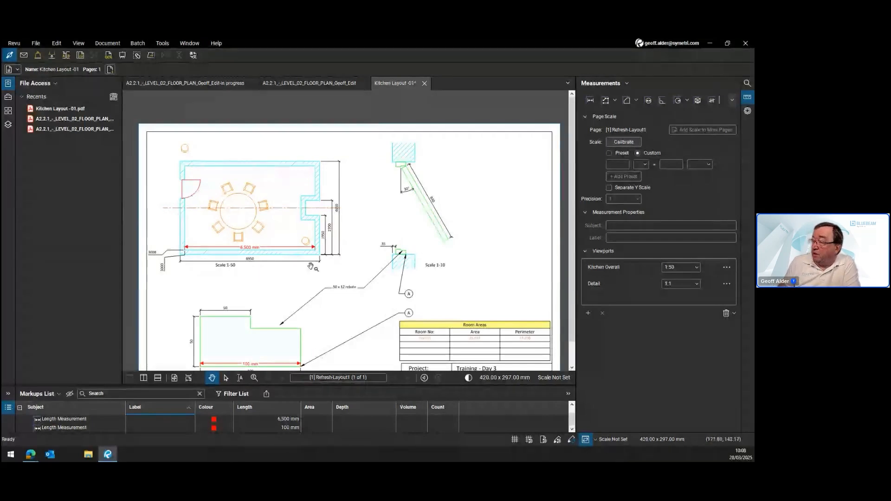
{"action": "scroll", "coordinate": [307, 246], "scroll_direction": "down", "scroll_amount": 1}
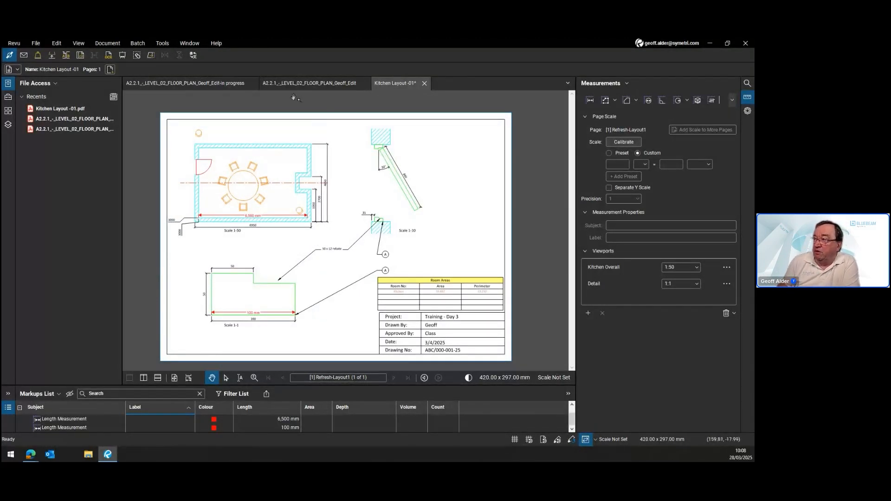
Switch to the Edit copy of the A2.2.1 Level 02 floor plan and examine the grid dimensions above Office 205 and Conference 207.
{"action": "left_click", "coordinate": [177, 85]}
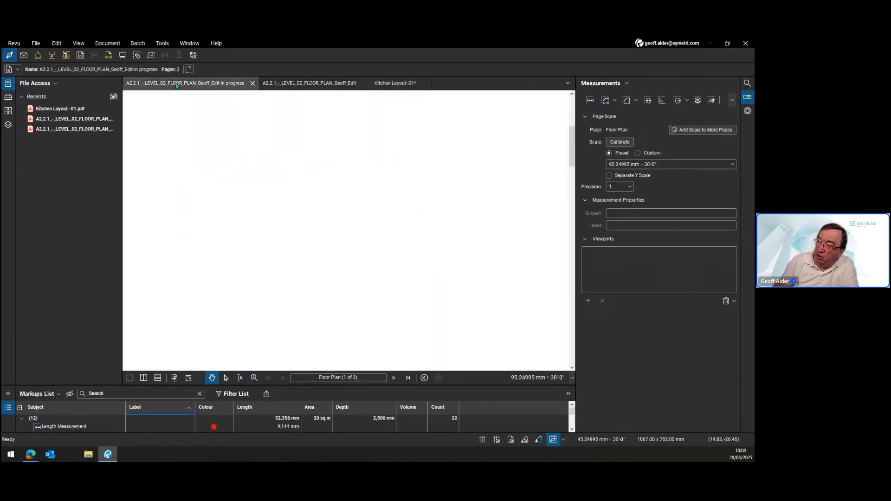
{"action": "left_click", "coordinate": [307, 85]}
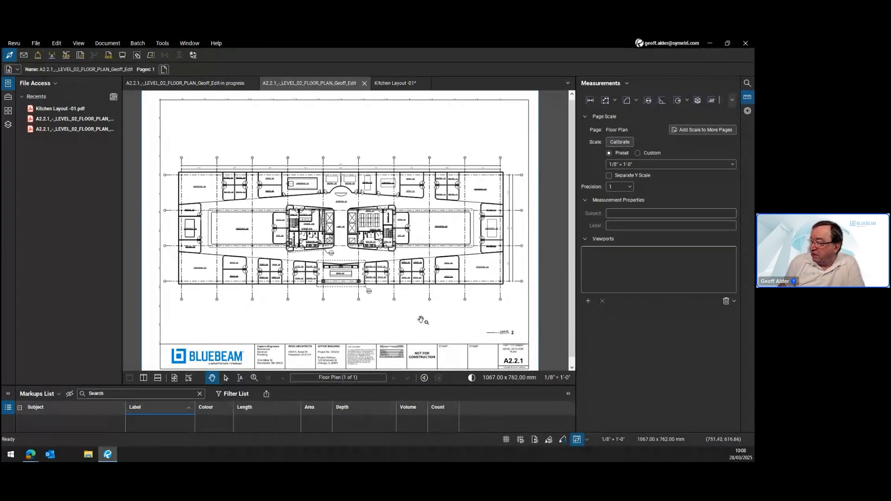
{"action": "scroll", "coordinate": [421, 320], "scroll_direction": "up", "scroll_amount": 1}
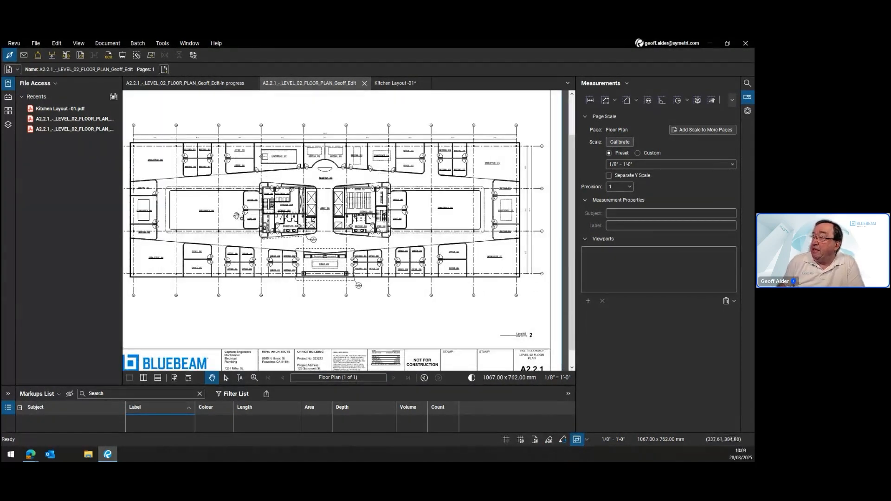
{"action": "left_click_drag", "start_coordinate": [236, 214], "coordinate": [268, 271]}
{"action": "scroll", "coordinate": [271, 221], "scroll_direction": "up", "scroll_amount": 9}
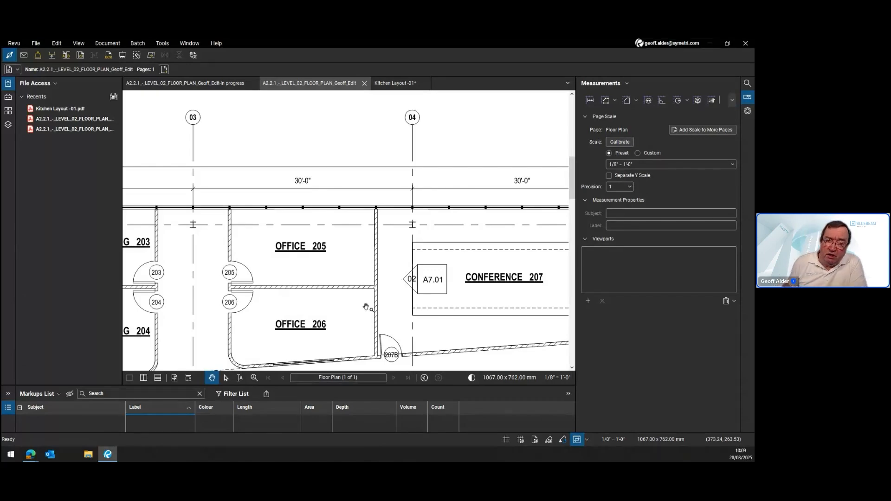
{"action": "scroll", "coordinate": [358, 272], "scroll_direction": "down", "scroll_amount": 4}
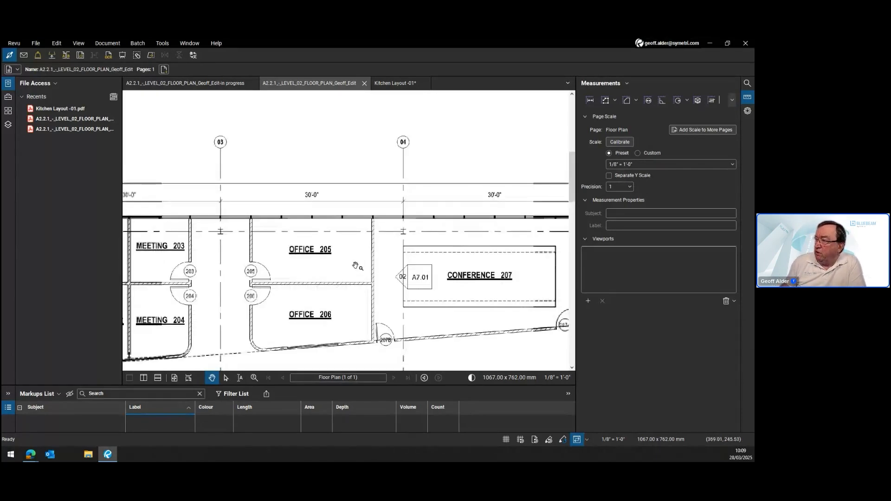
{"action": "scroll", "coordinate": [388, 277], "scroll_direction": "down", "scroll_amount": 4}
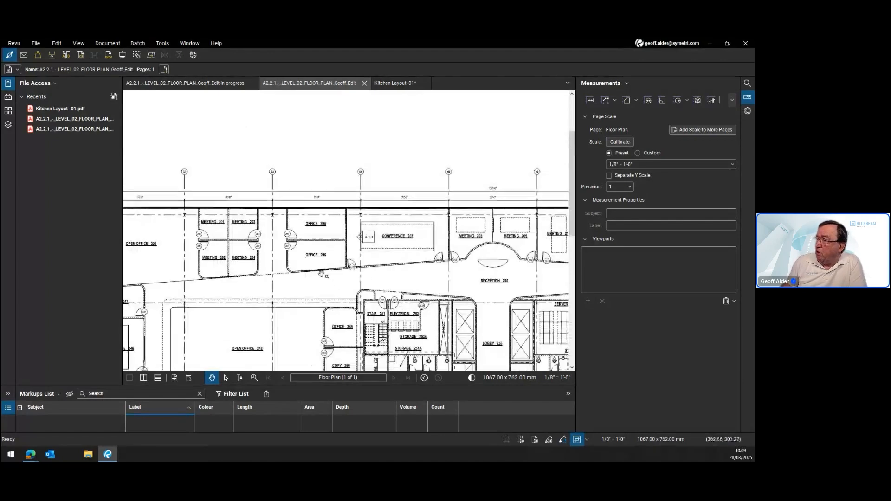
Examine the scale note under the Level 02 view title, just above the sheet title and number block.
{"action": "left_click_drag", "start_coordinate": [383, 275], "coordinate": [304, 210]}
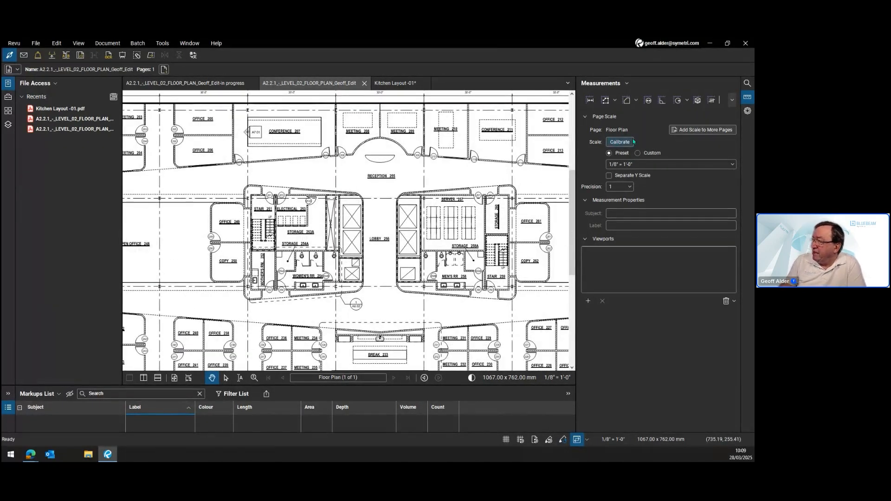
{"action": "left_click_drag", "start_coordinate": [503, 261], "coordinate": [316, 183]}
{"action": "scroll", "coordinate": [386, 233], "scroll_direction": "down", "scroll_amount": 2}
{"action": "left_click_drag", "start_coordinate": [424, 276], "coordinate": [303, 134]}
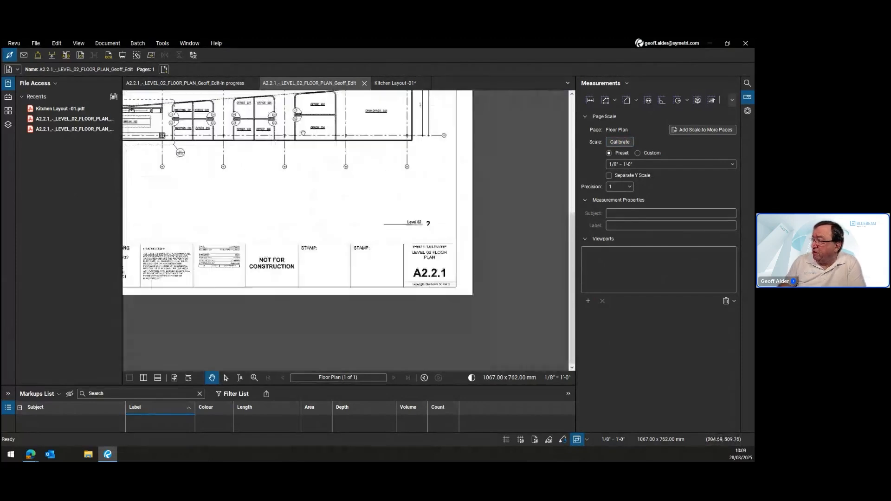
{"action": "scroll", "coordinate": [396, 247], "scroll_direction": "up", "scroll_amount": 2}
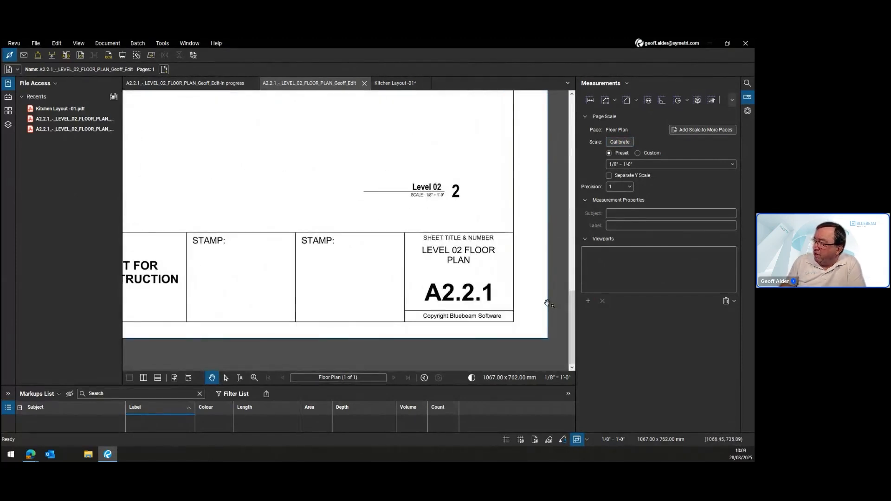
{"action": "scroll", "coordinate": [418, 207], "scroll_direction": "up", "scroll_amount": 2}
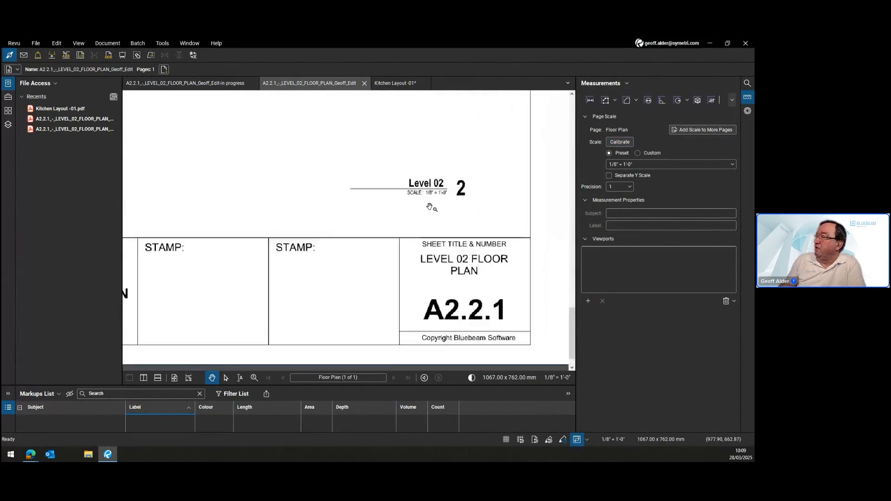
{"action": "scroll", "coordinate": [436, 196], "scroll_direction": "down", "scroll_amount": 3}
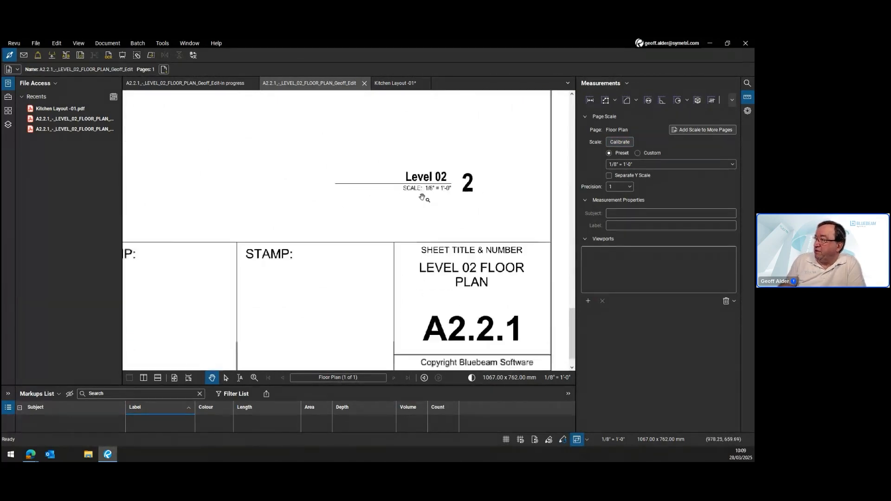
{"action": "scroll", "coordinate": [336, 199], "scroll_direction": "down", "scroll_amount": 3}
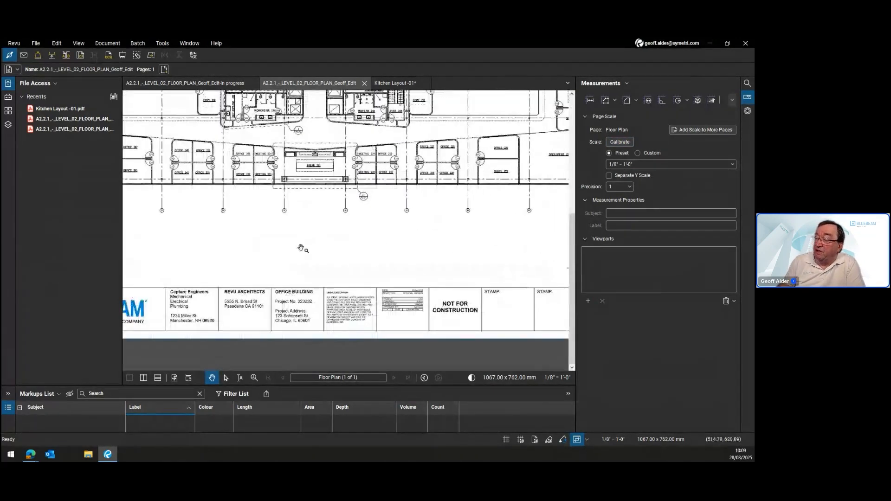
{"action": "scroll", "coordinate": [292, 248], "scroll_direction": "down", "scroll_amount": 3}
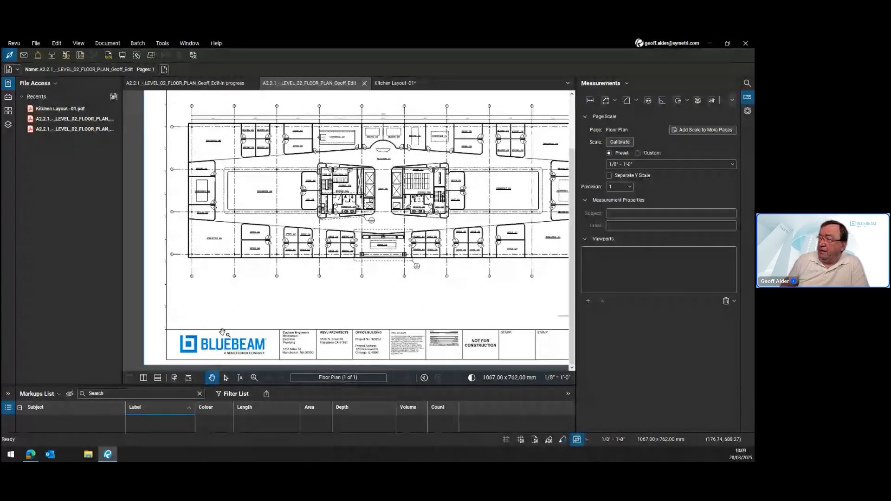
{"action": "scroll", "coordinate": [335, 181], "scroll_direction": "up", "scroll_amount": 2}
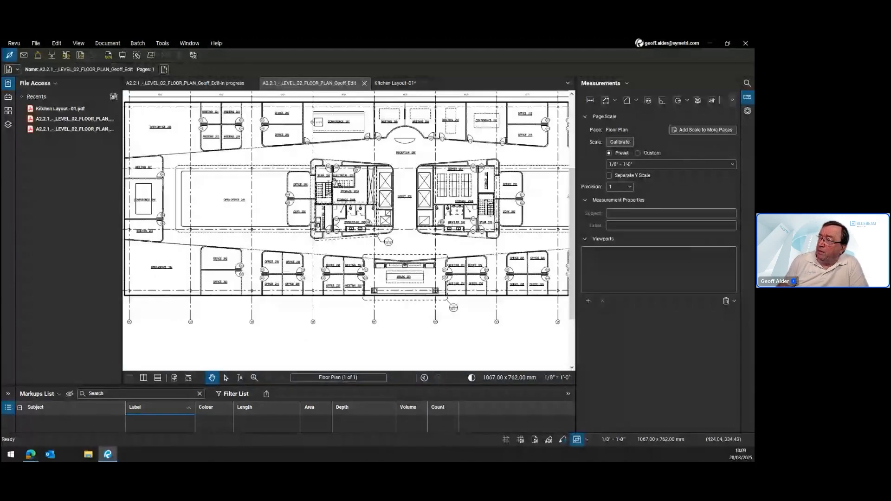
{"action": "scroll", "coordinate": [334, 181], "scroll_direction": "up", "scroll_amount": 2}
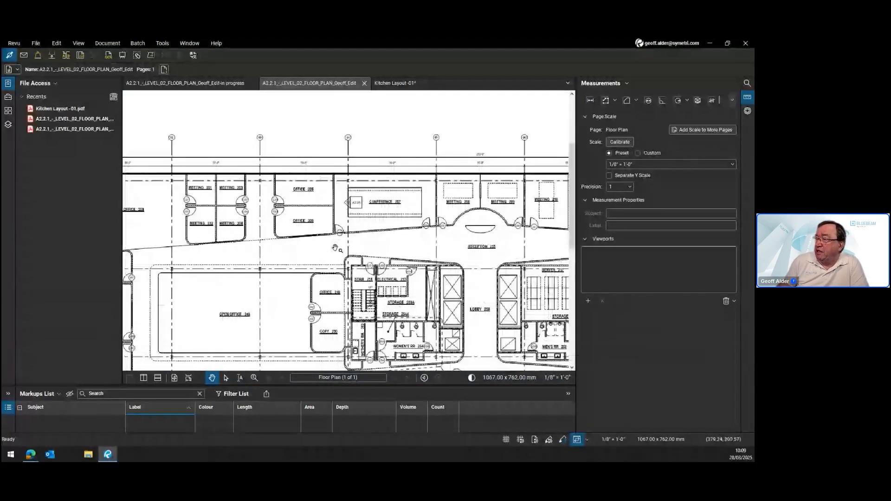
Calibrate the current page's scale from the dimension between grid lines 03 and 04 above Office 205, setting its real length to 30'-0".
{"action": "scroll", "coordinate": [334, 249], "scroll_direction": "up", "scroll_amount": 3}
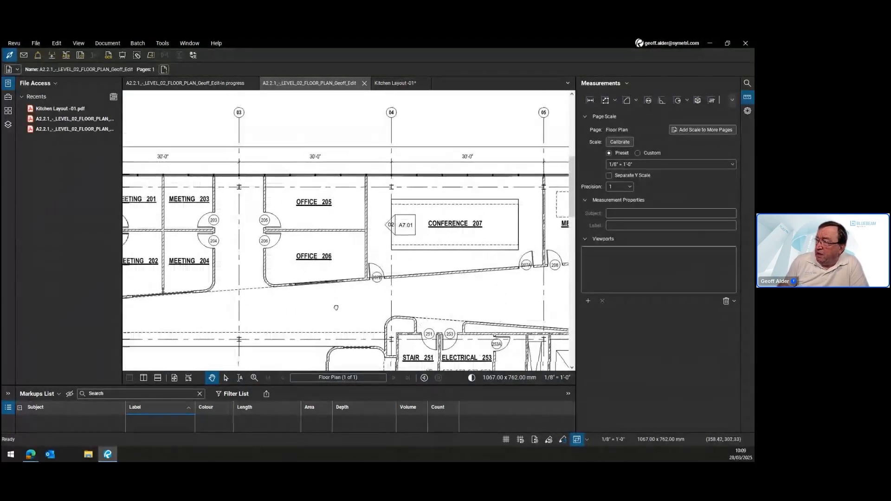
{"action": "left_click_drag", "start_coordinate": [336, 307], "coordinate": [330, 342]}
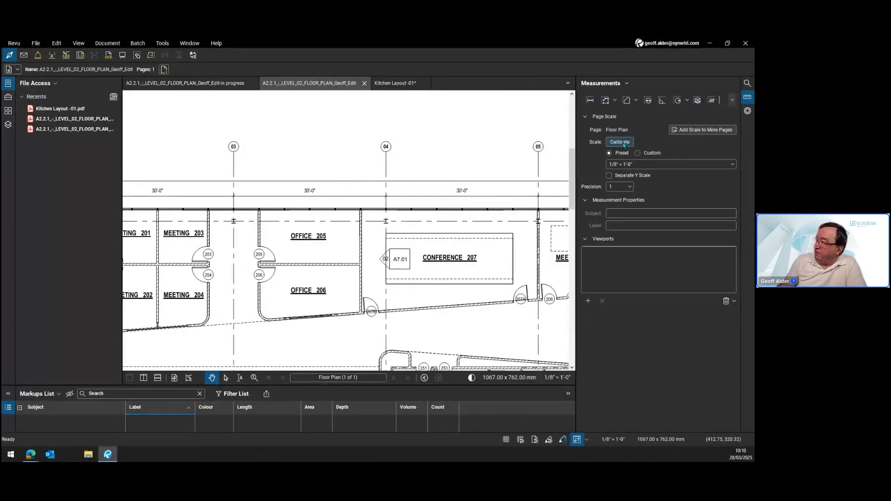
{"action": "left_click", "coordinate": [622, 143]}
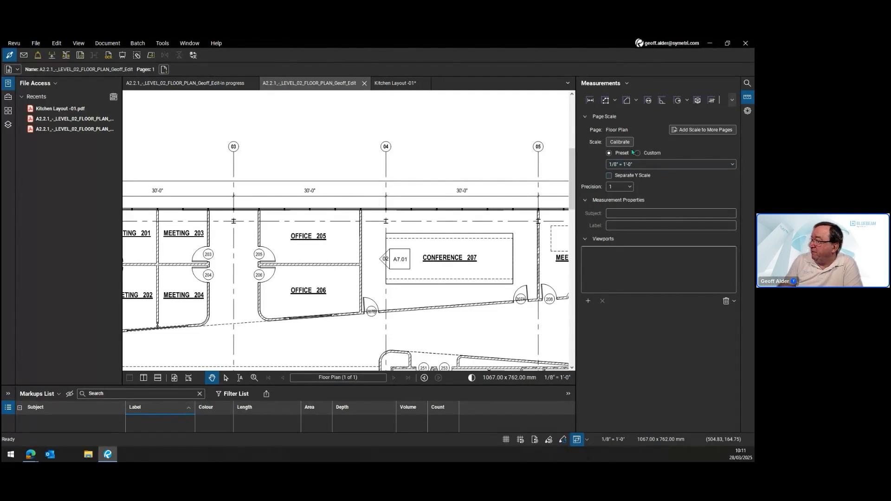
{"action": "left_click", "coordinate": [625, 145]}
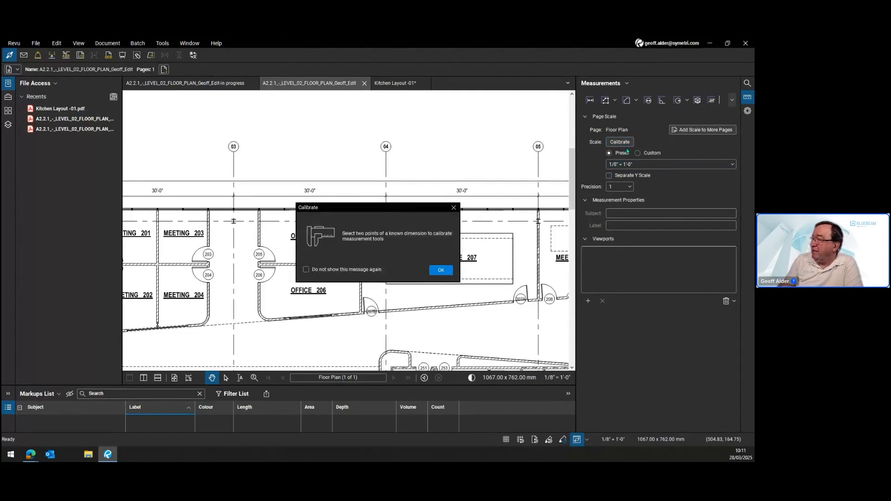
{"action": "left_click", "coordinate": [441, 270]}
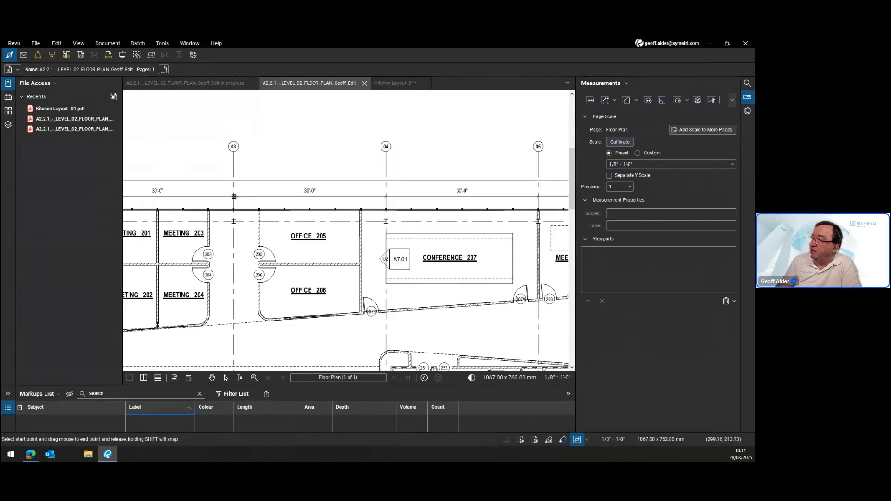
{"action": "left_click_drag", "start_coordinate": [234, 196], "coordinate": [394, 224]}
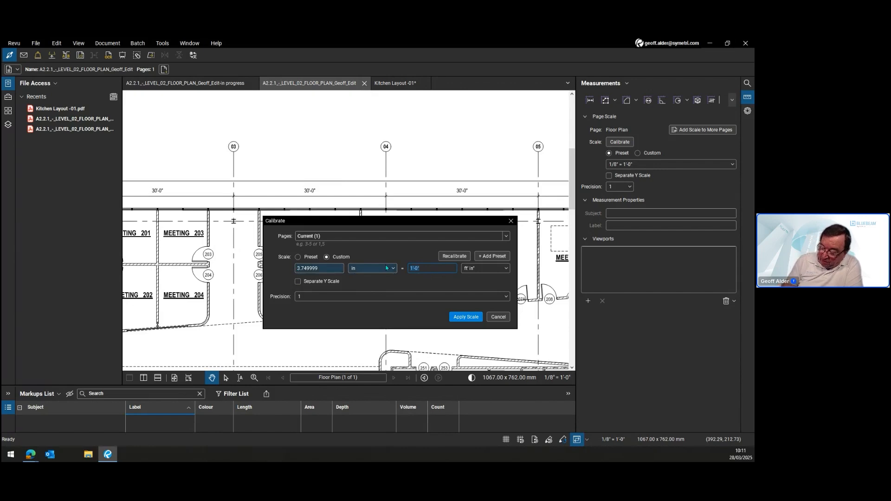
{"action": "type", "text": "30.0"}
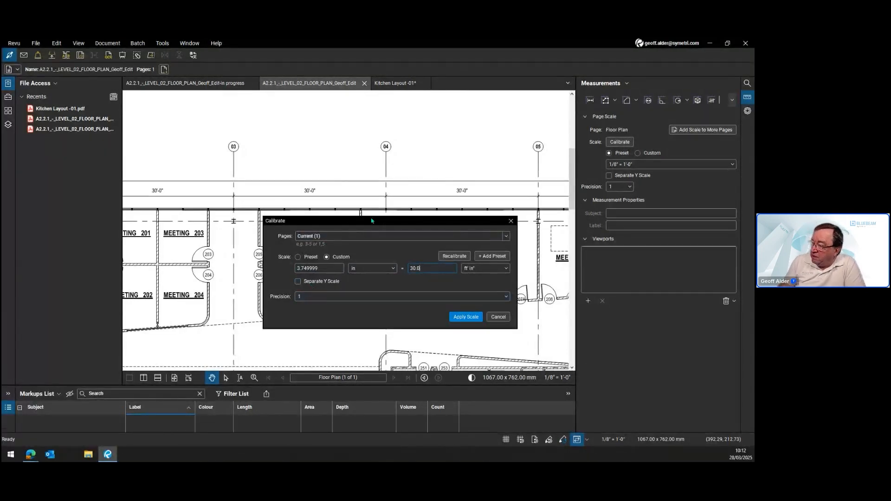
{"action": "left_click", "coordinate": [470, 320]}
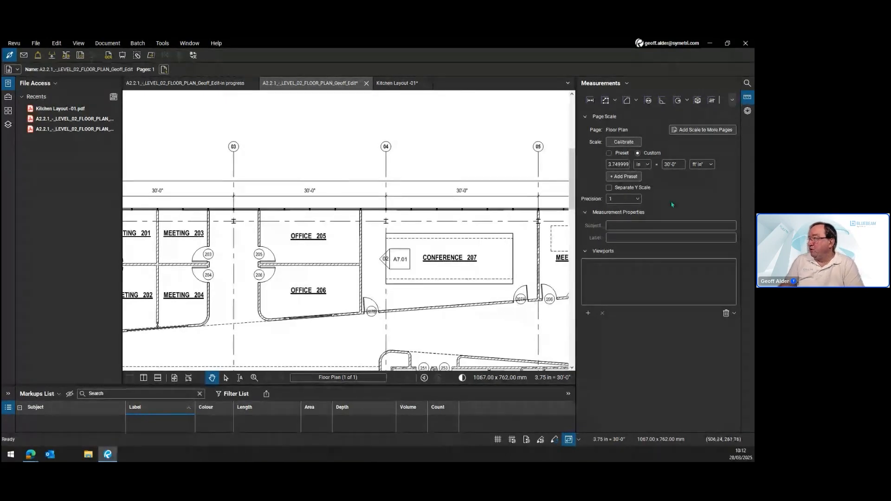
Add a length measurement in mm between grid lines 03 and 04 along the dimension line above Office 205.
{"action": "left_click", "coordinate": [590, 100]}
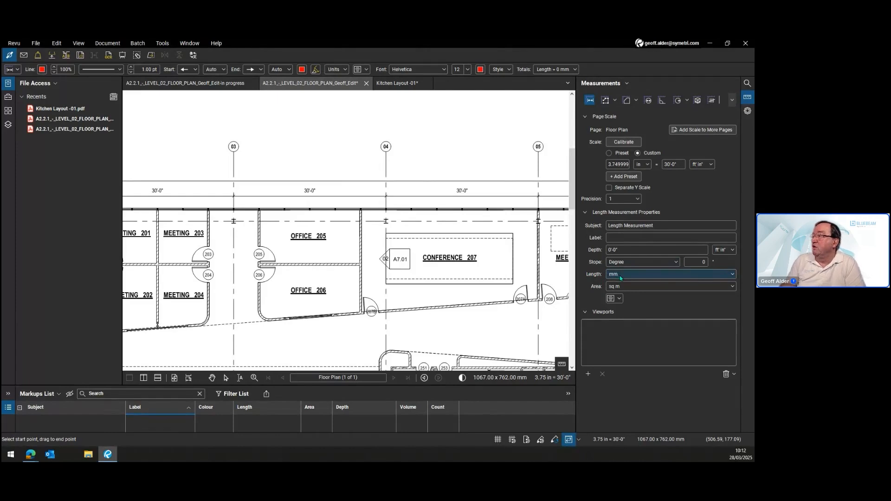
{"action": "left_click", "coordinate": [611, 143]}
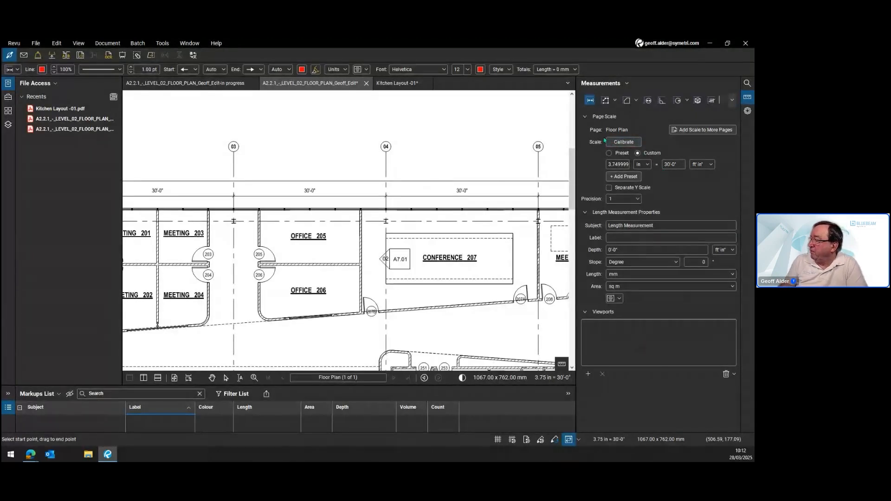
{"action": "left_click", "coordinate": [590, 101]}
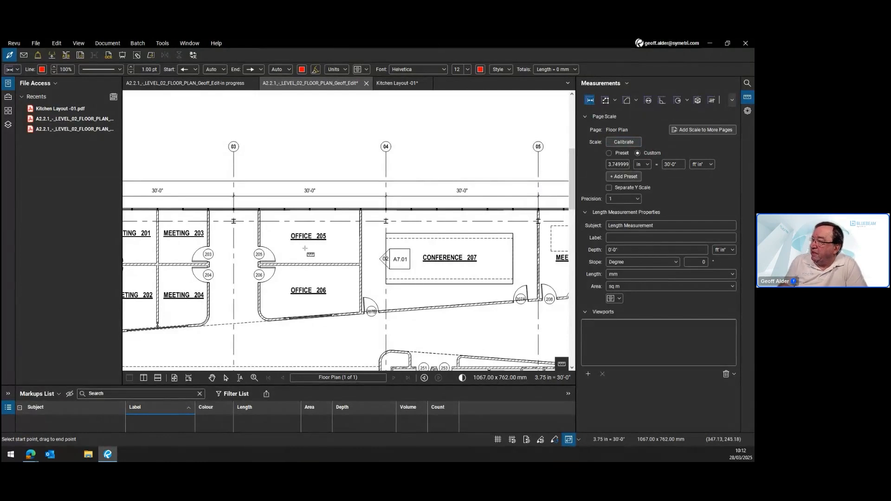
{"action": "scroll", "coordinate": [296, 246], "scroll_direction": "up", "scroll_amount": 2}
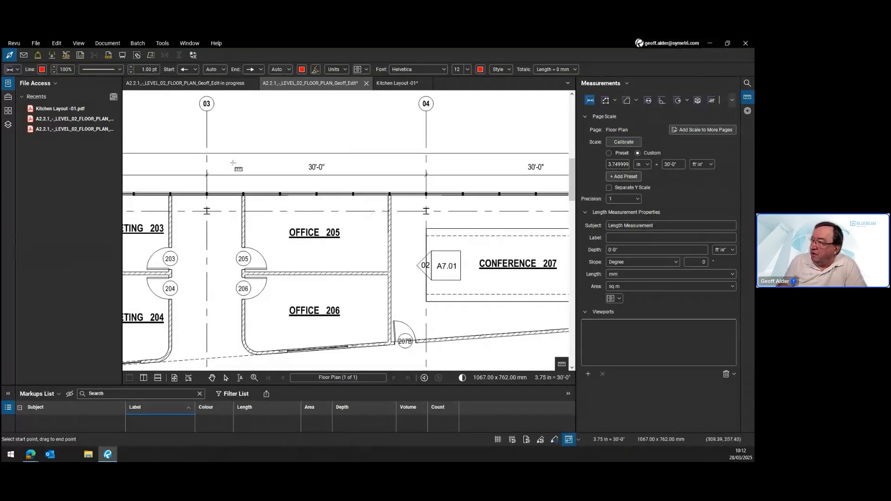
{"action": "left_click", "coordinate": [207, 175]}
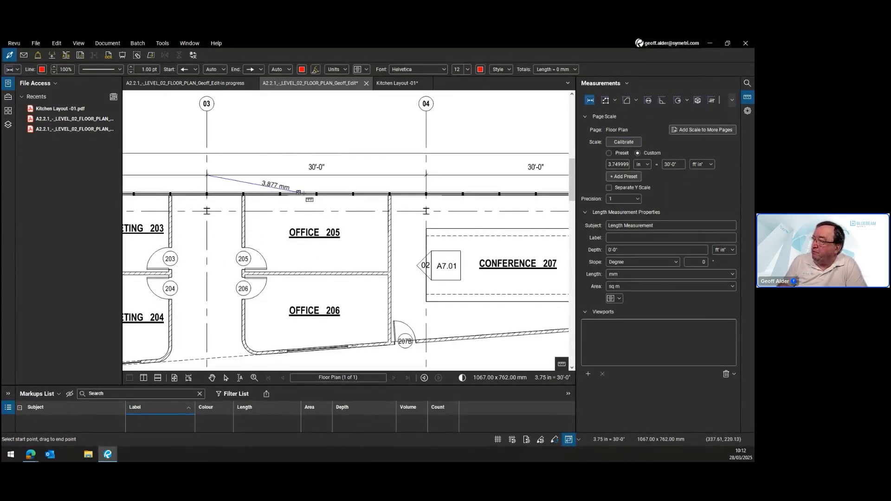
{"action": "left_click", "coordinate": [426, 175]}
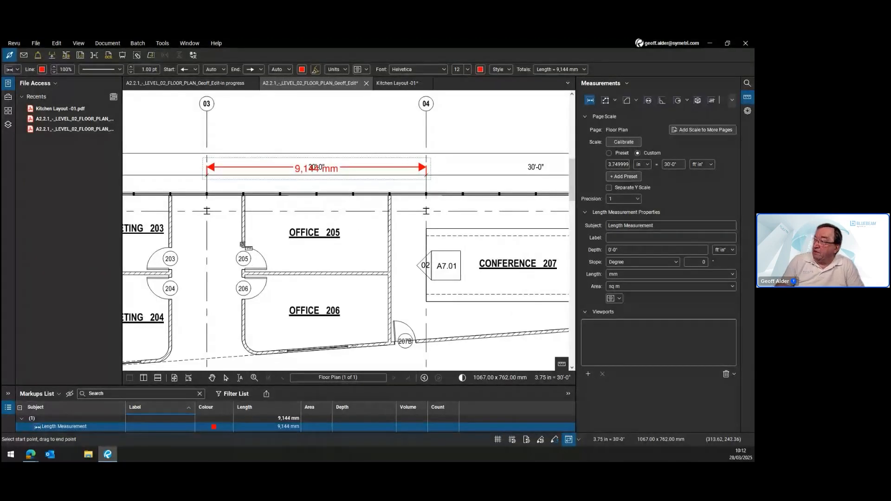
{"action": "key", "text": "Escape"}
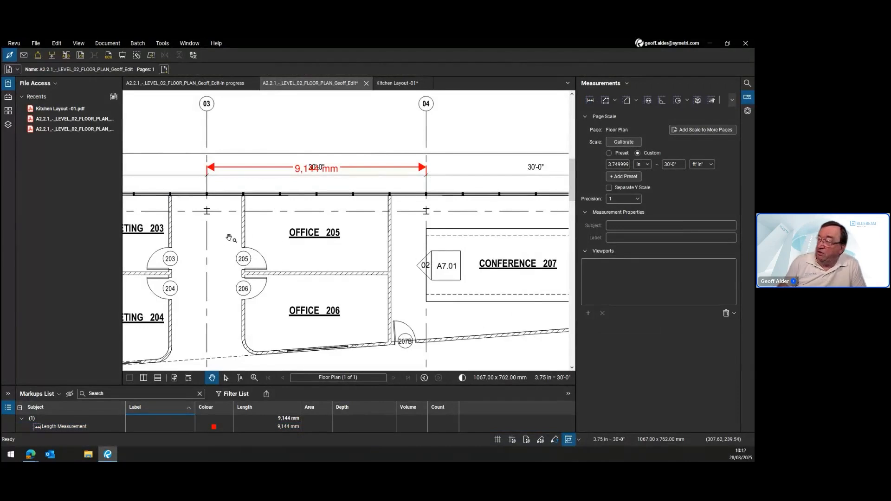
Examine Meeting rooms 201 to 204 and the overall Level 02 plan around the new grid measurement.
{"action": "scroll", "coordinate": [229, 234], "scroll_direction": "down", "scroll_amount": 1}
{"action": "left_click_drag", "start_coordinate": [248, 242], "coordinate": [388, 239]}
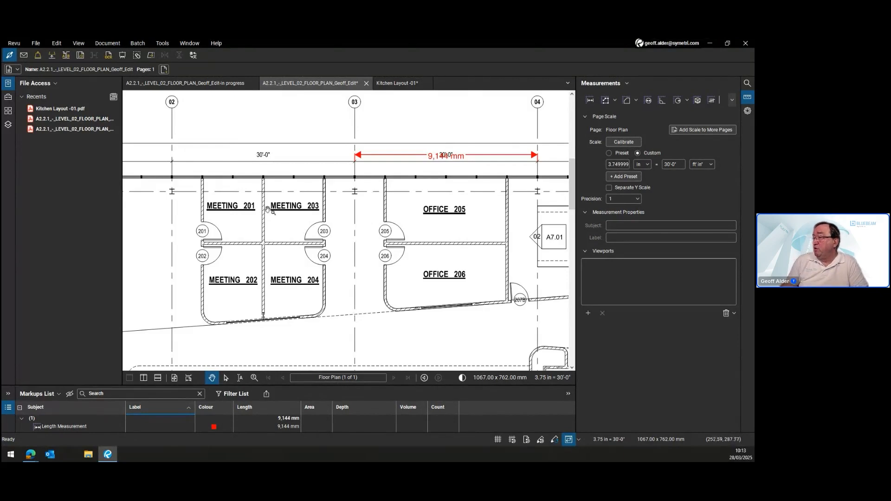
{"action": "left_click", "coordinate": [591, 100]}
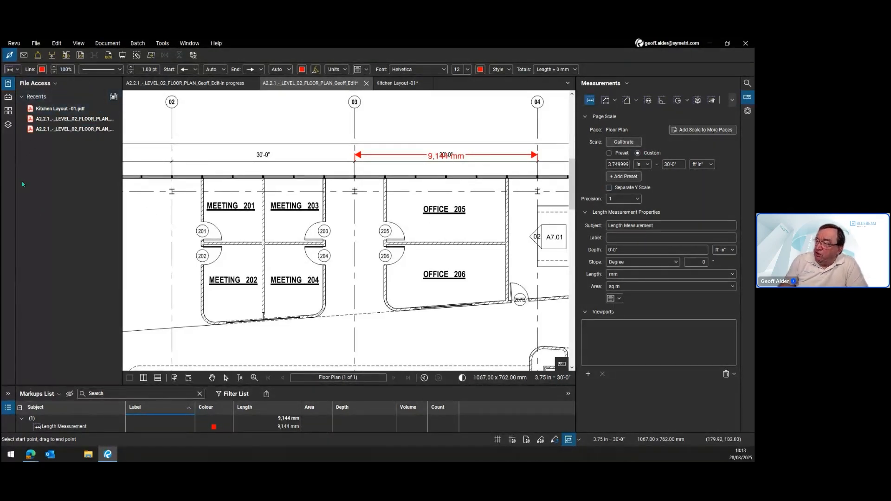
{"action": "scroll", "coordinate": [366, 264], "scroll_direction": "down", "scroll_amount": 2}
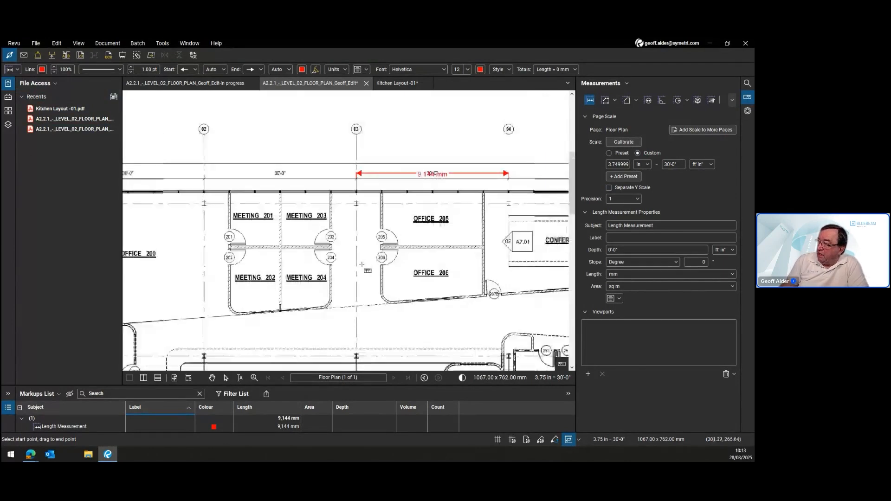
{"action": "scroll", "coordinate": [366, 263], "scroll_direction": "down", "scroll_amount": 4}
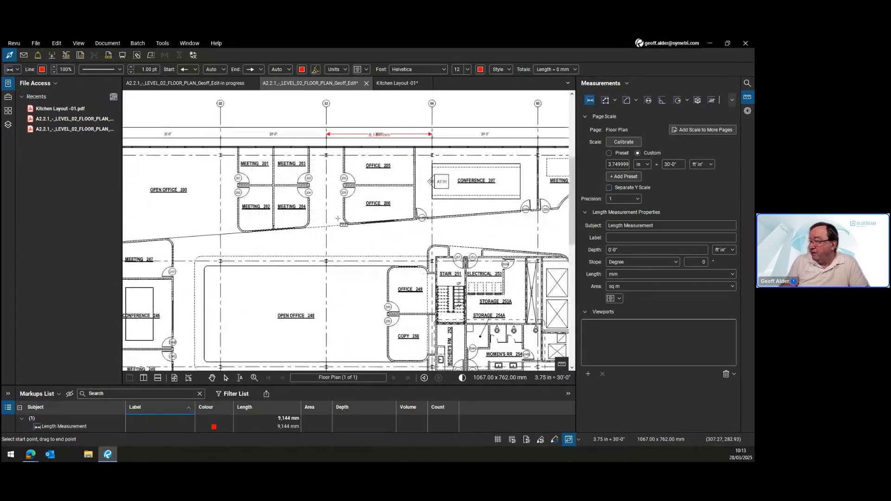
{"action": "scroll", "coordinate": [378, 255], "scroll_direction": "down", "scroll_amount": 4}
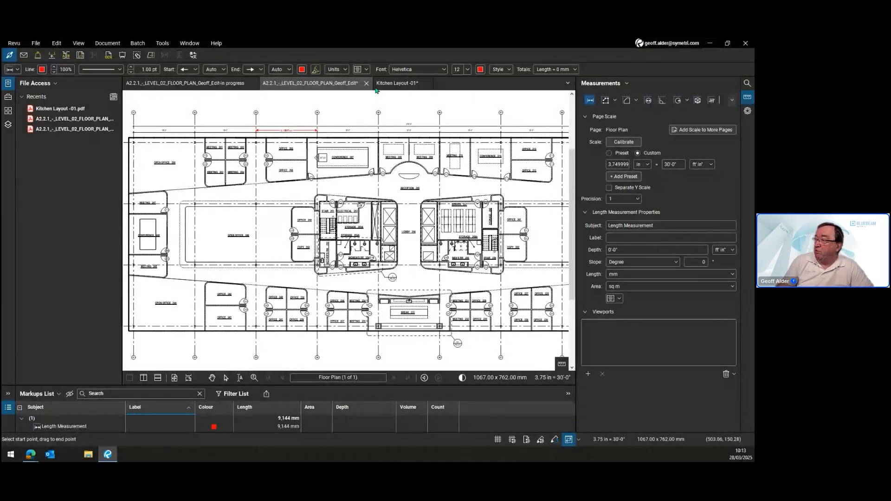
{"action": "scroll", "coordinate": [350, 246], "scroll_direction": "up", "scroll_amount": 5}
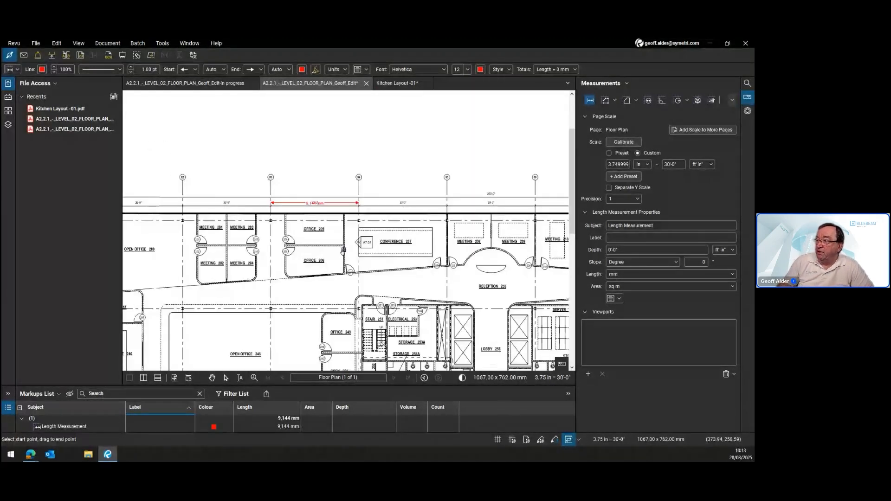
{"action": "scroll", "coordinate": [330, 228], "scroll_direction": "up", "scroll_amount": 2}
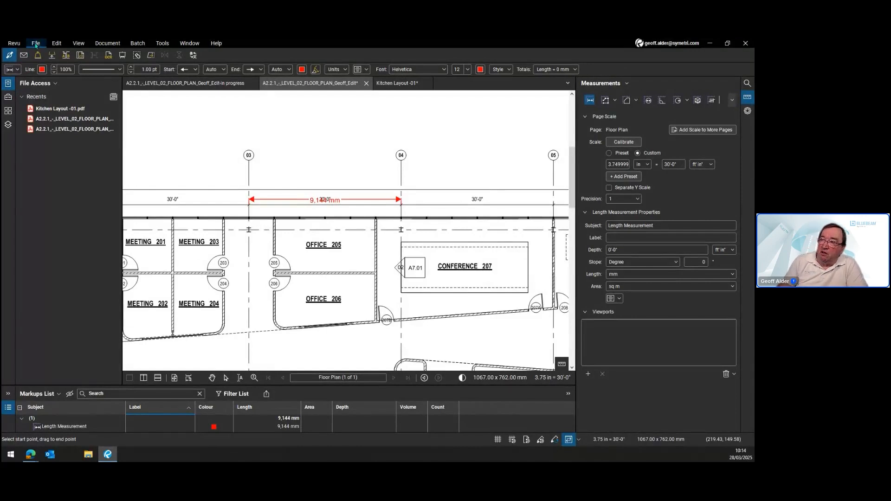
Review the list of available profiles without switching to another one.
{"action": "left_click", "coordinate": [15, 43]}
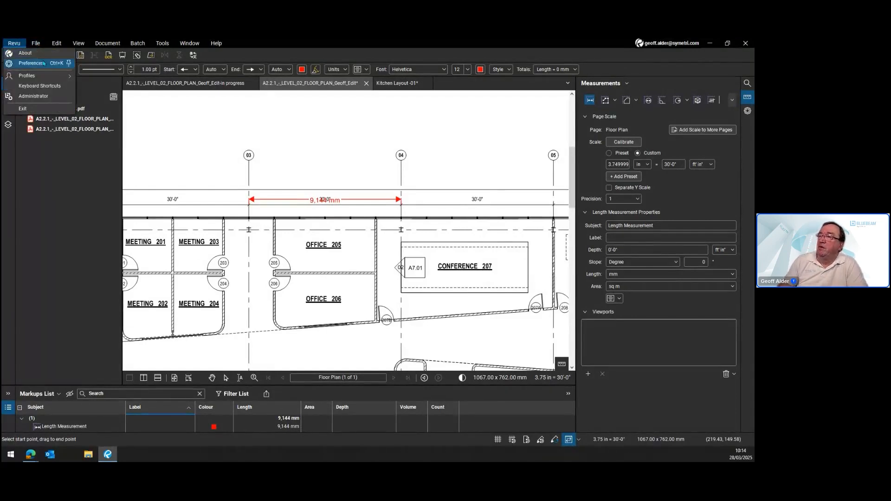
{"action": "mouse_move", "coordinate": [34, 47]}
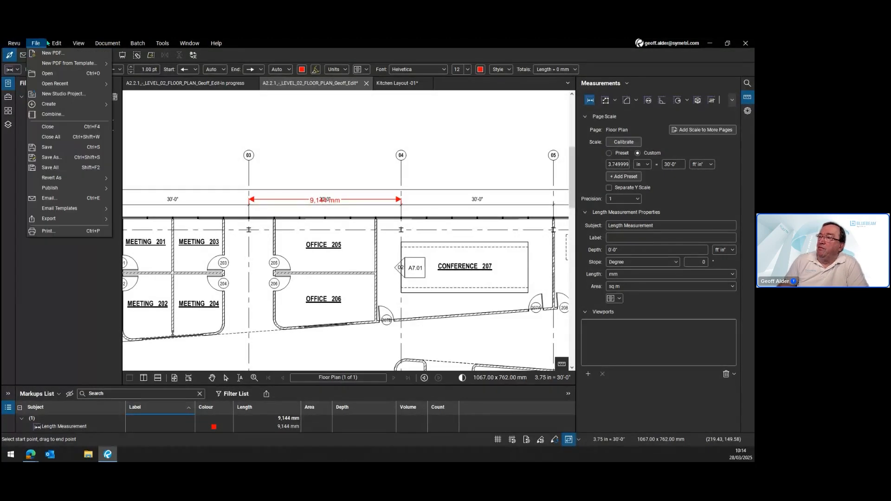
{"action": "left_click", "coordinate": [47, 43]}
{"action": "left_click", "coordinate": [14, 43]}
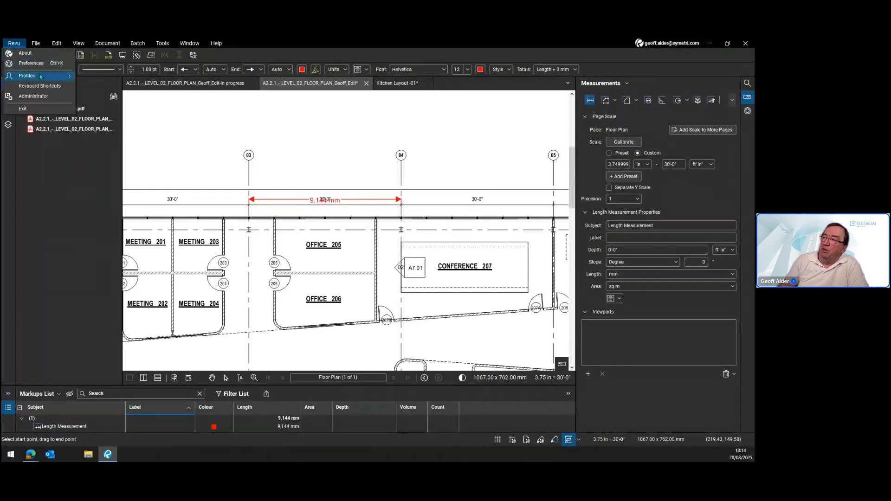
{"action": "mouse_move", "coordinate": [43, 77]}
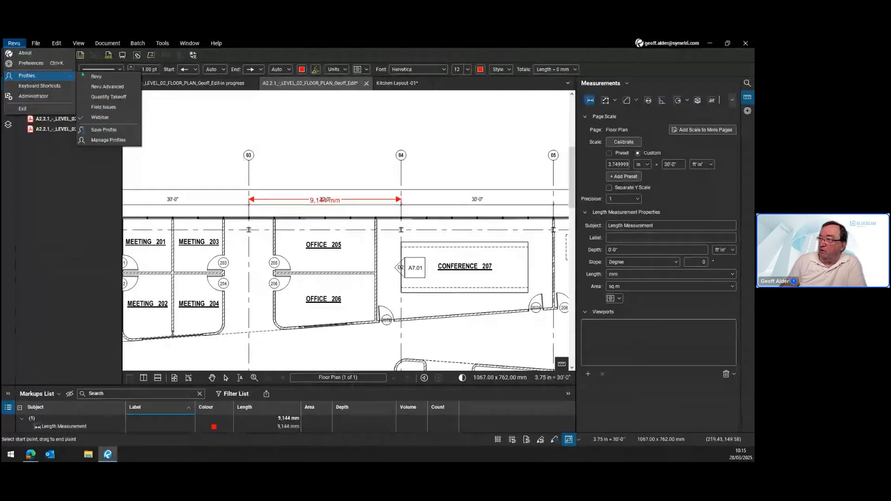
{"action": "left_click", "coordinate": [331, 44]}
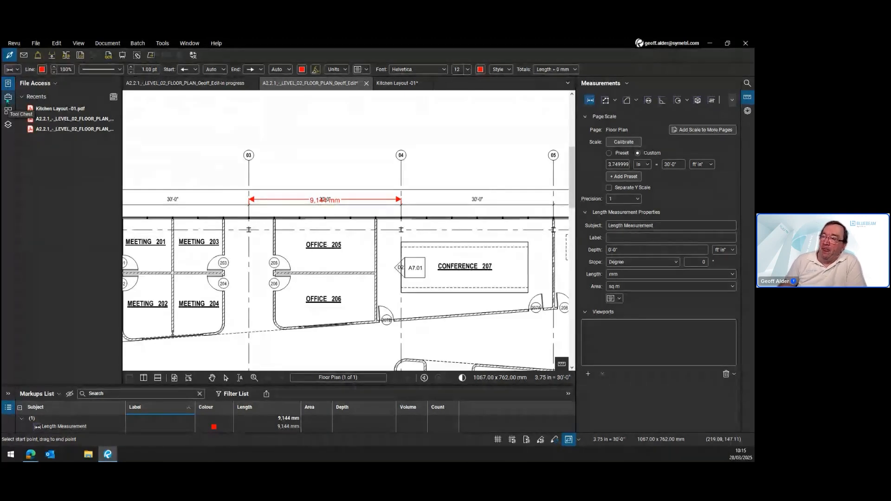
Show the Tool Chest and cover the floor of Meeting 201 with a rectangular Carpet area measurement from the Punchkey Flooring set.
{"action": "left_click", "coordinate": [8, 98]}
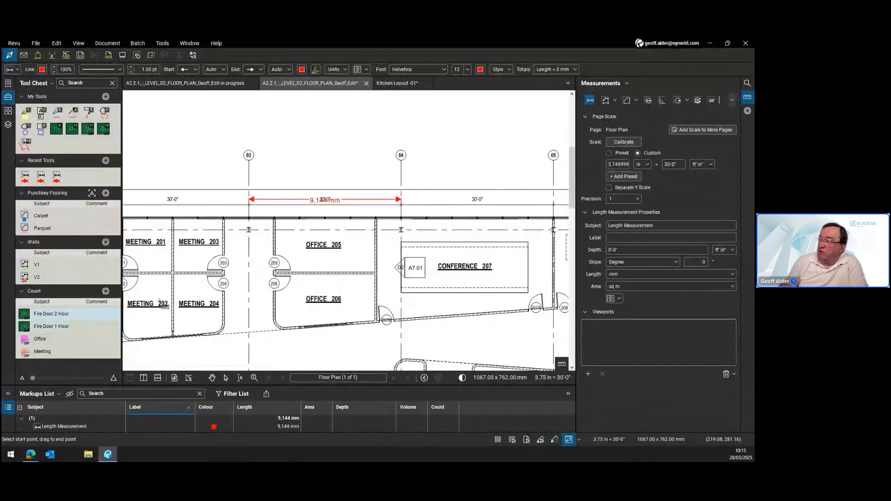
{"action": "left_click_drag", "start_coordinate": [338, 265], "coordinate": [453, 261]}
{"action": "scroll", "coordinate": [304, 261], "scroll_direction": "up", "scroll_amount": 2}
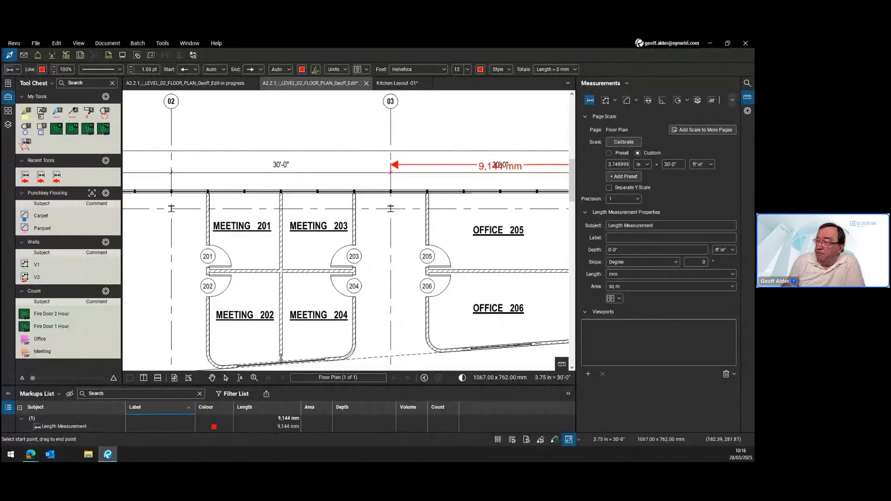
{"action": "scroll", "coordinate": [152, 244], "scroll_direction": "up", "scroll_amount": 1}
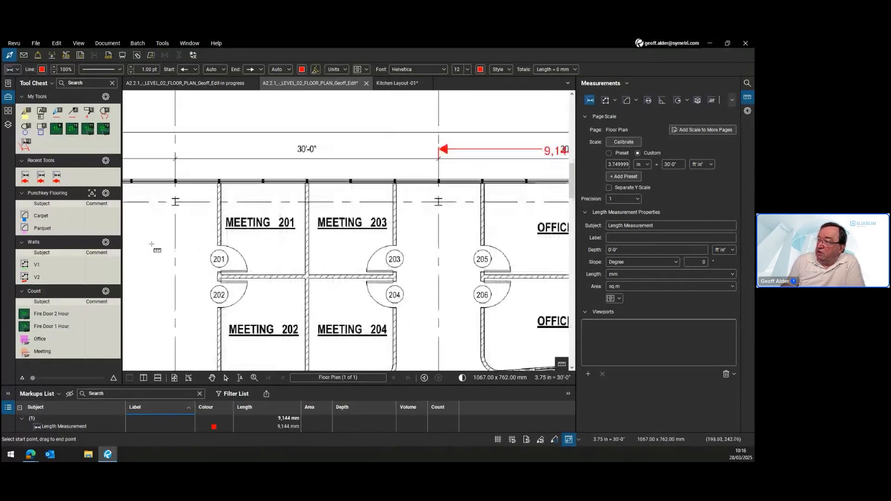
{"action": "scroll", "coordinate": [151, 245], "scroll_direction": "up", "scroll_amount": 2}
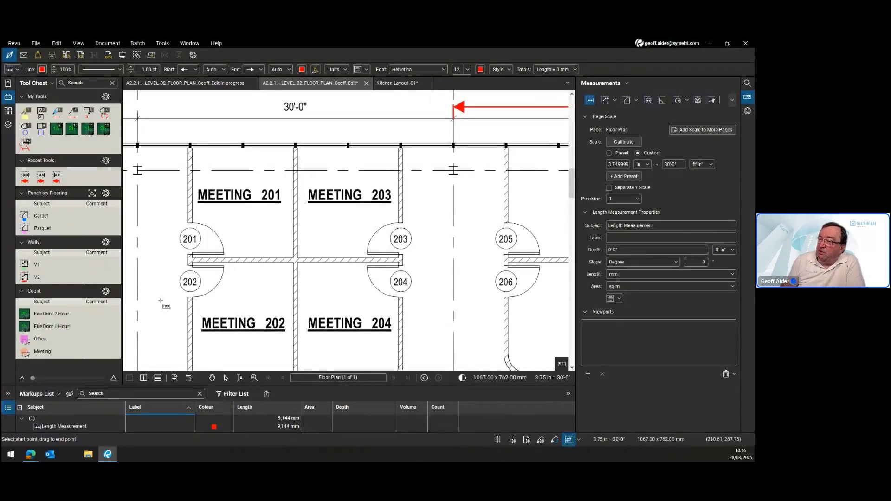
{"action": "left_click", "coordinate": [36, 216]}
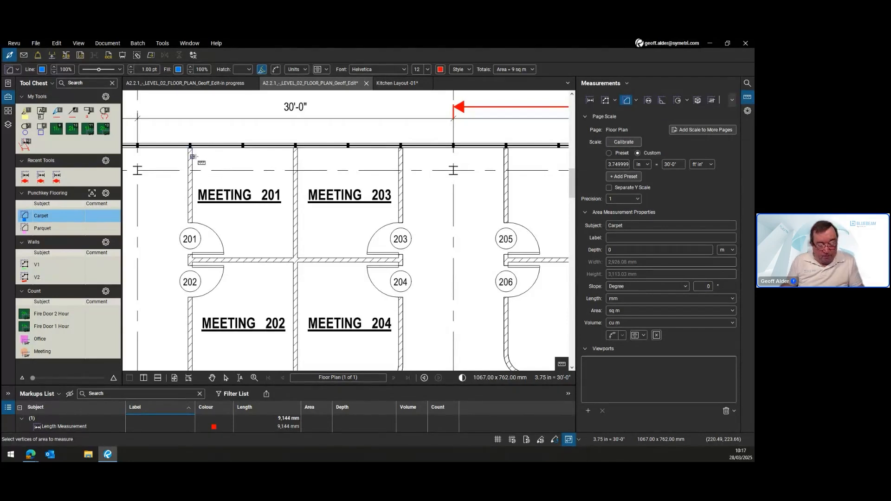
{"action": "key", "text": "Escape"}
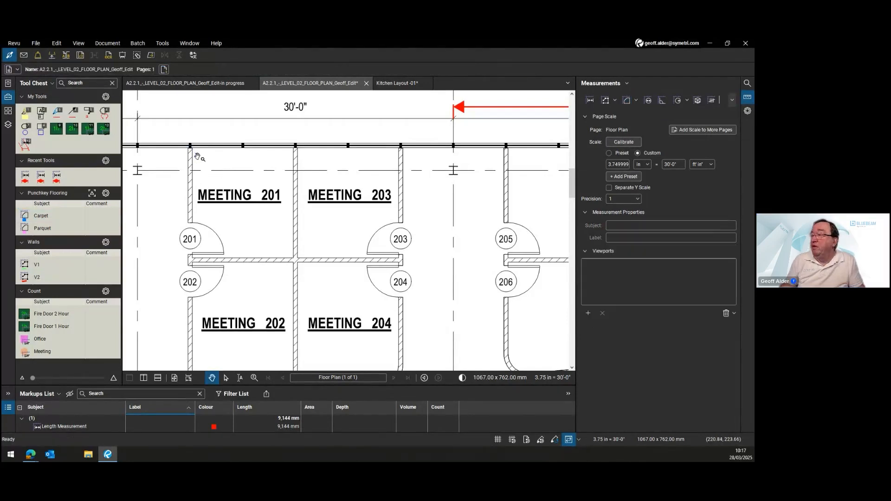
{"action": "left_click", "coordinate": [42, 216]}
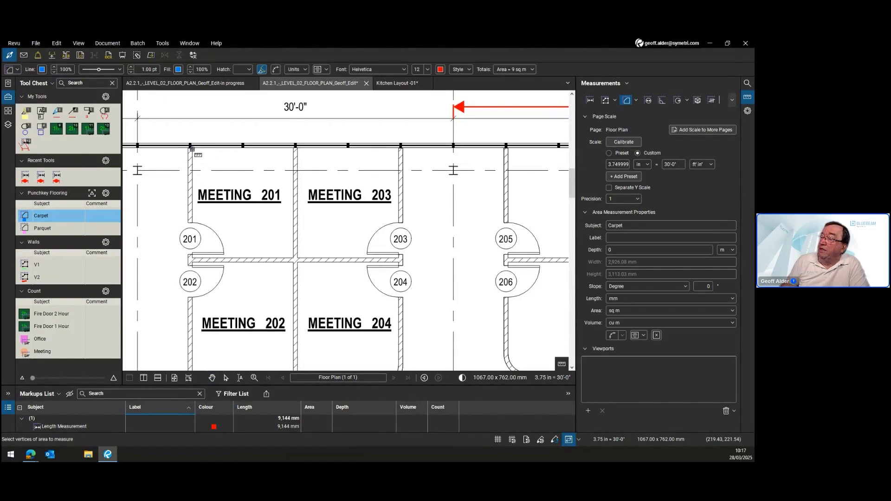
{"action": "left_click_drag", "start_coordinate": [191, 147], "coordinate": [293, 259]}
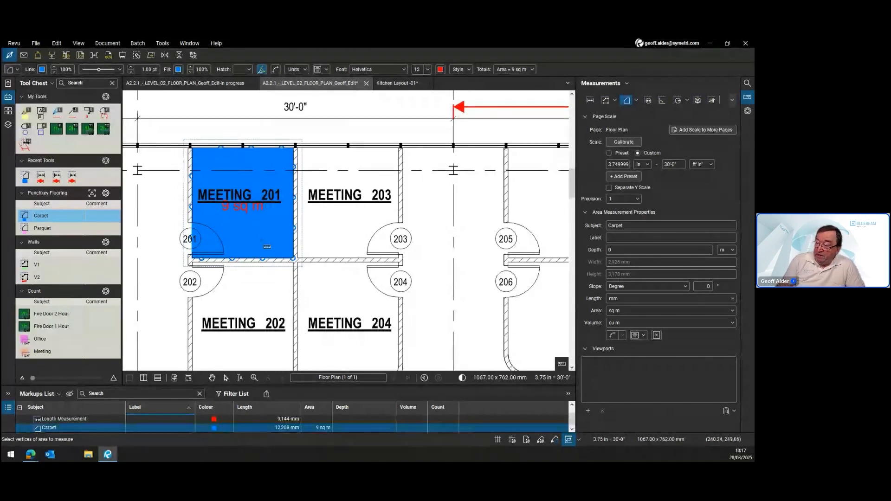
Set the page's measurement precision to 1/2 and move the Carpet area caption clear of the Meeting 201 room name.
{"action": "key", "text": "Escape"}
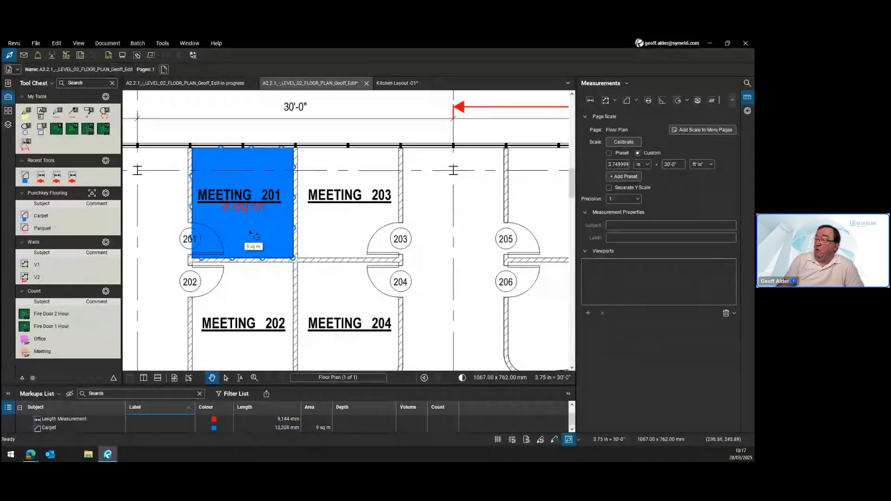
{"action": "scroll", "coordinate": [250, 232], "scroll_direction": "up", "scroll_amount": 2}
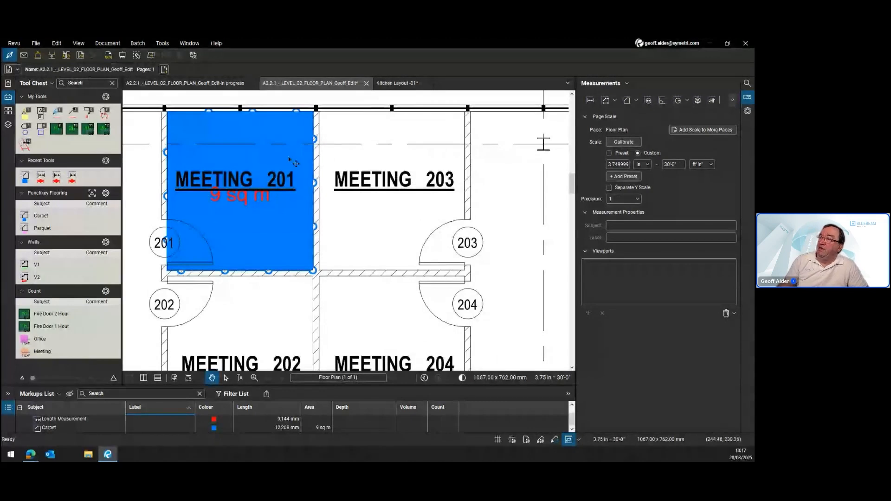
{"action": "left_click", "coordinate": [315, 227]}
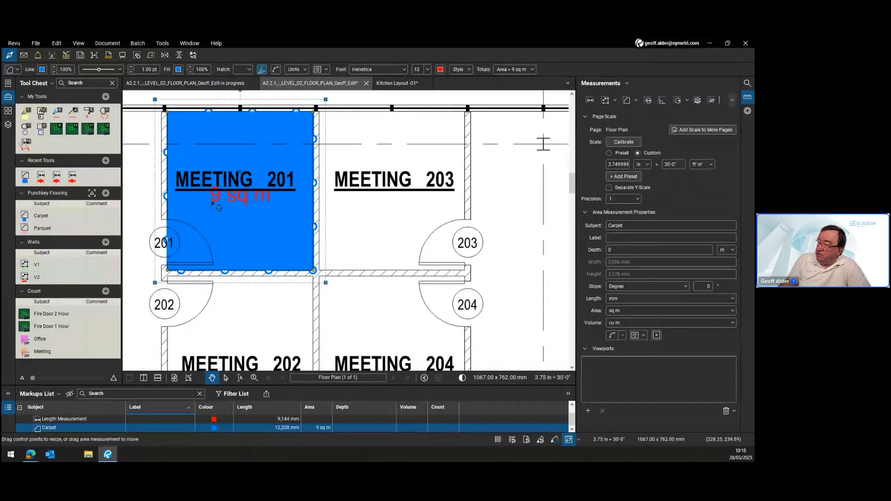
{"action": "left_click", "coordinate": [639, 200]}
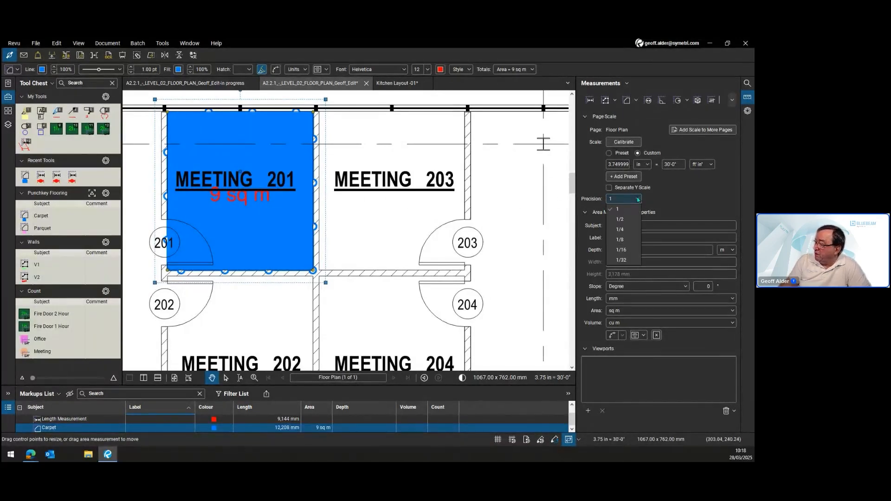
{"action": "left_click", "coordinate": [621, 219]}
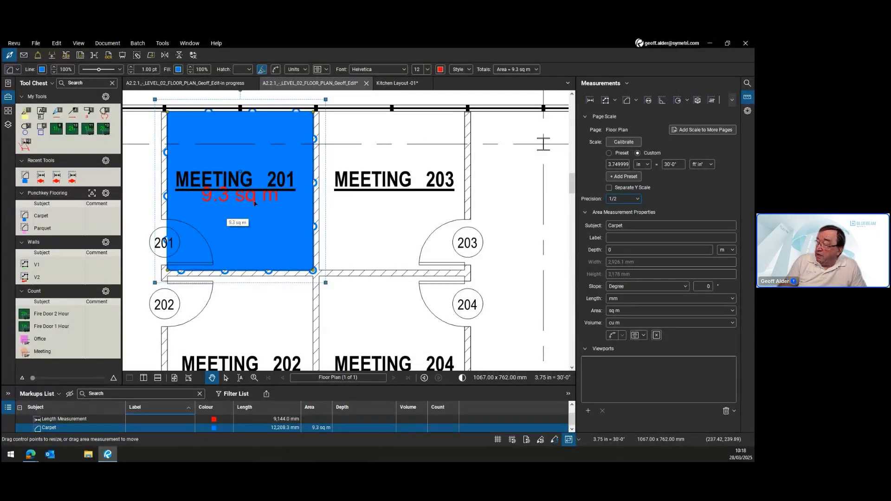
{"action": "key", "text": "Escape"}
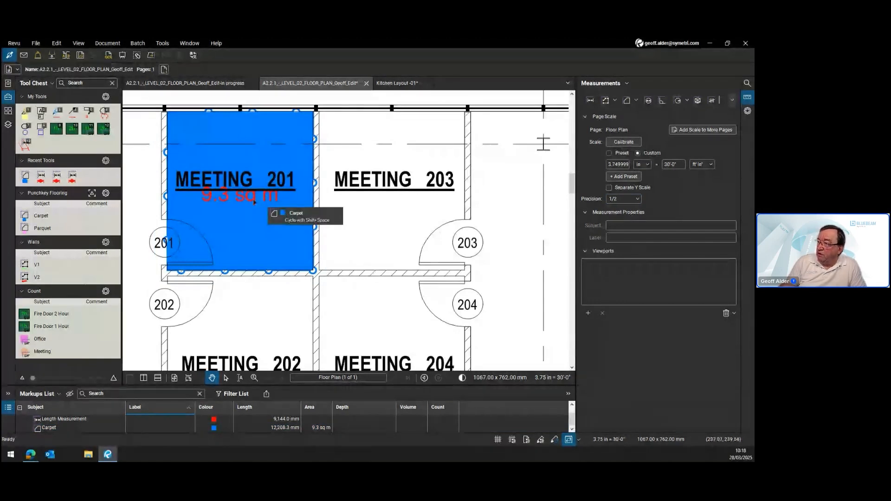
{"action": "left_click_drag", "start_coordinate": [254, 202], "coordinate": [253, 221]}
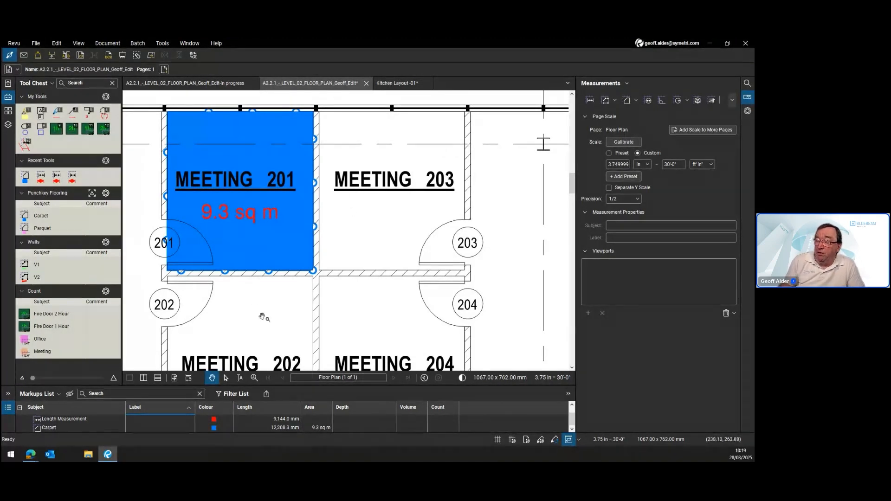
Cover the floor of Meeting 204 with a Parquet area measurement from the Punchkey Flooring set, cutting straight across the rounded corner.
{"action": "left_click_drag", "start_coordinate": [372, 302], "coordinate": [290, 195]}
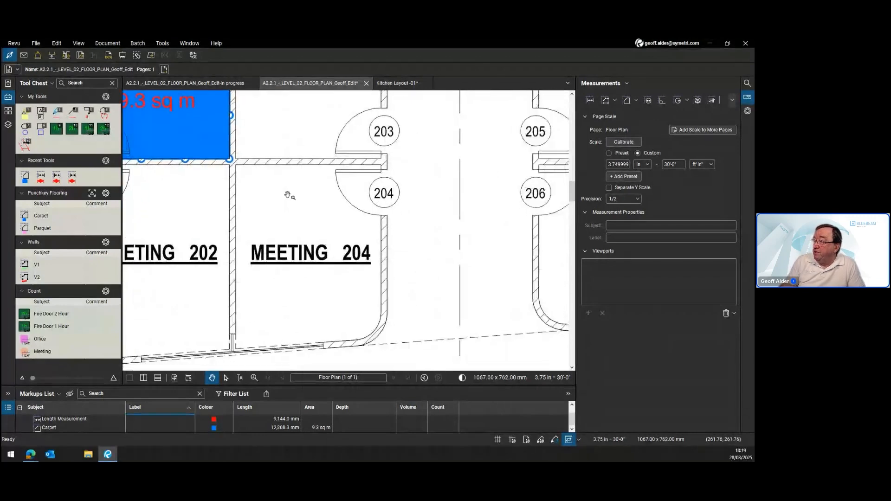
{"action": "left_click_drag", "start_coordinate": [333, 293], "coordinate": [342, 279]}
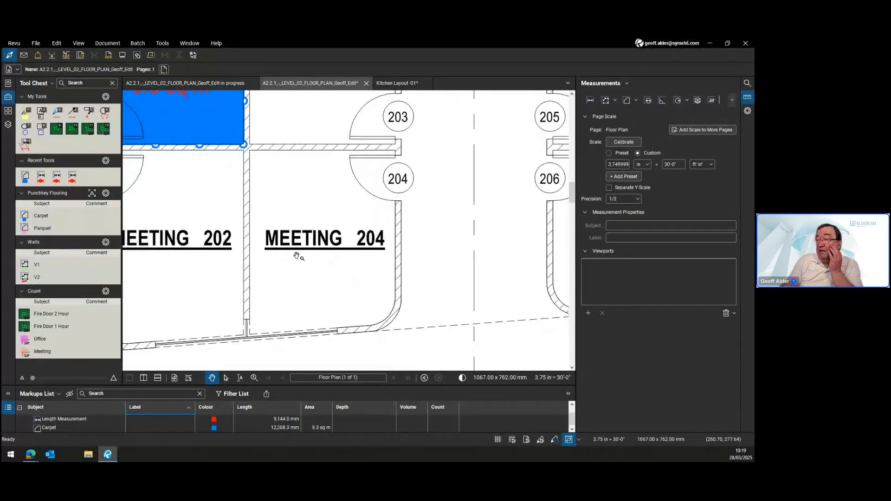
{"action": "mouse_move", "coordinate": [297, 257]}
{"action": "left_mouse_down"}
{"action": "mouse_move", "coordinate": [307, 267]}
{"action": "mouse_move", "coordinate": [294, 260]}
{"action": "left_mouse_up"}
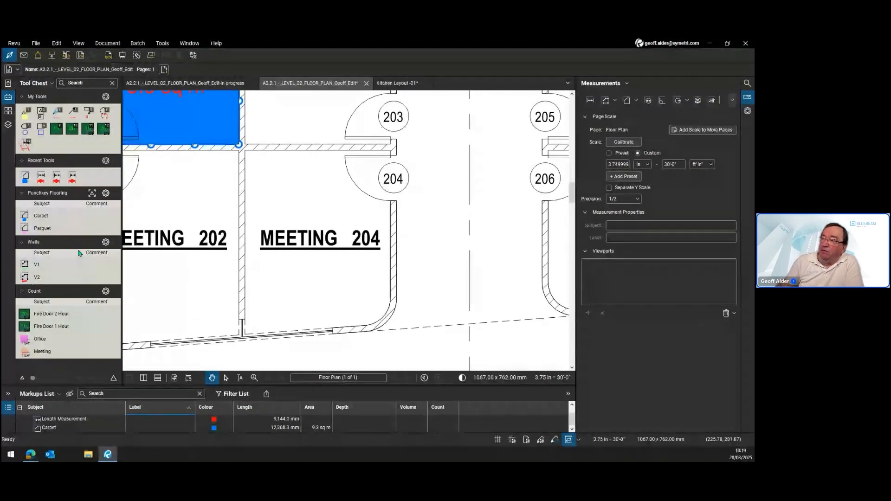
{"action": "left_click", "coordinate": [42, 230]}
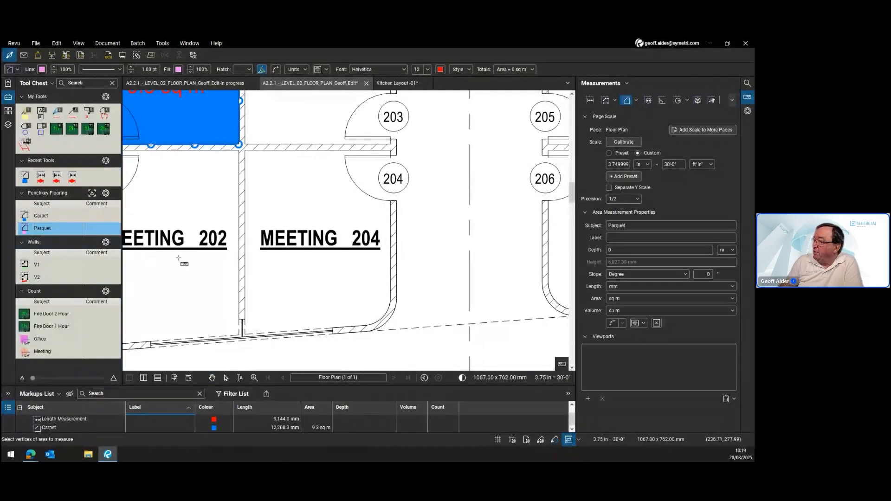
{"action": "left_click", "coordinate": [245, 150]}
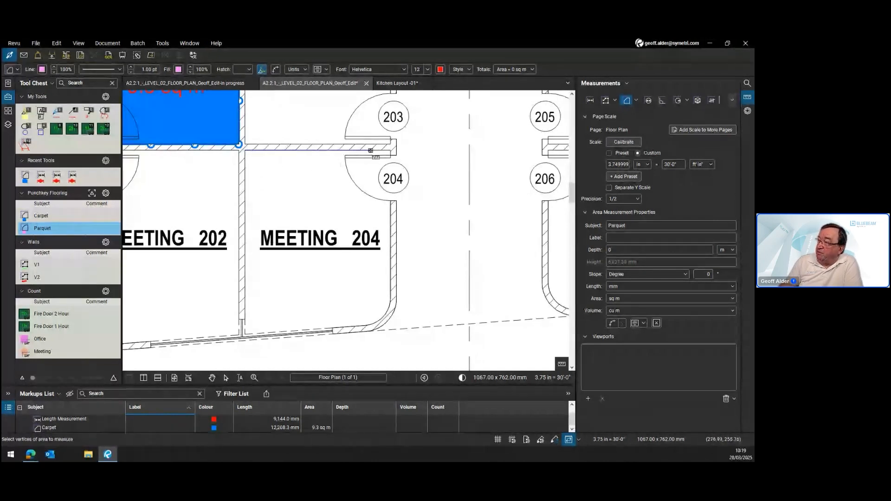
{"action": "left_click", "coordinate": [389, 150]}
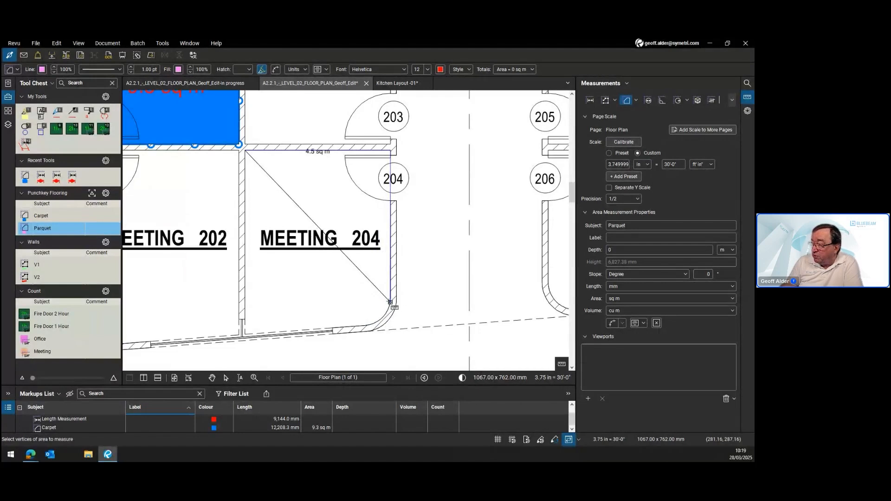
{"action": "left_click", "coordinate": [391, 303]}
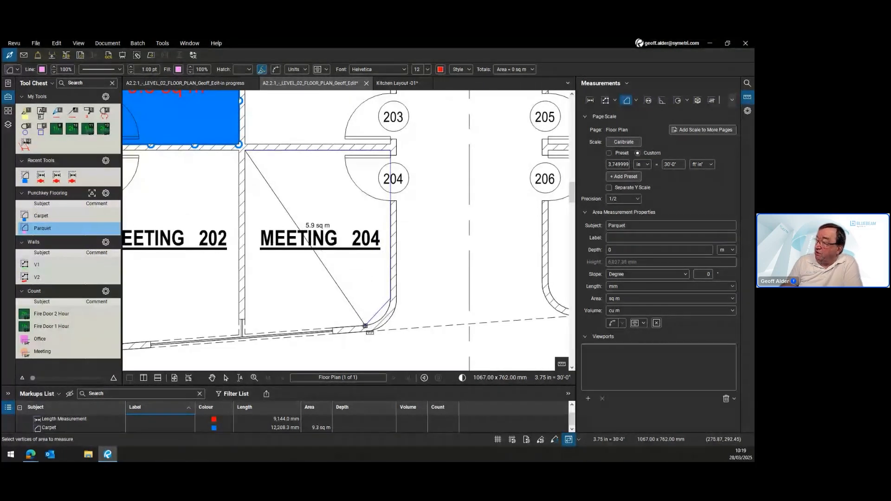
{"action": "left_click", "coordinate": [365, 327]}
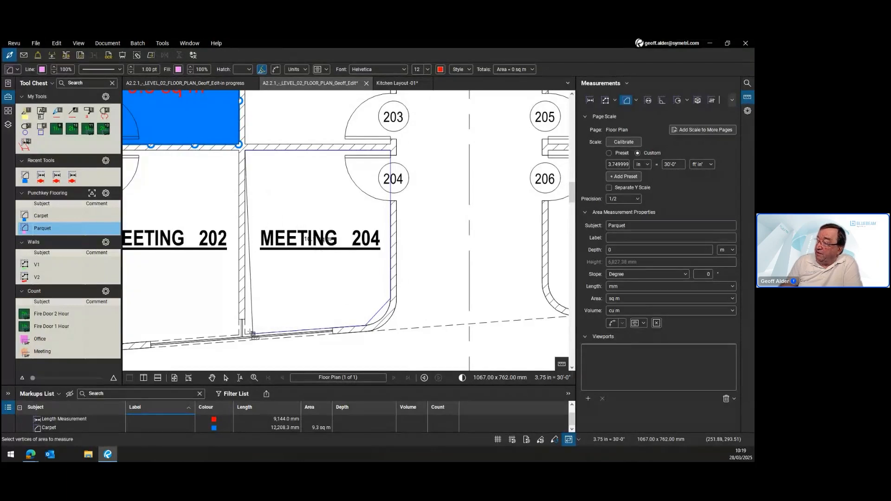
{"action": "left_click", "coordinate": [245, 334]}
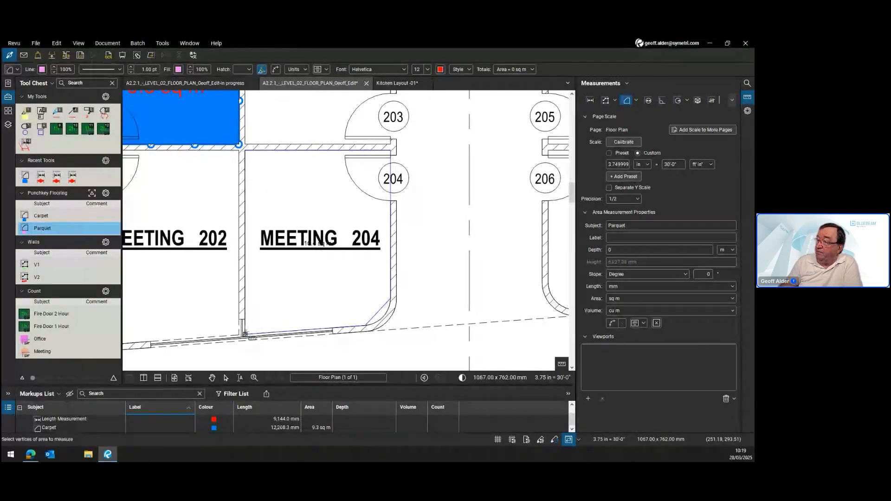
{"action": "key", "text": "Return"}
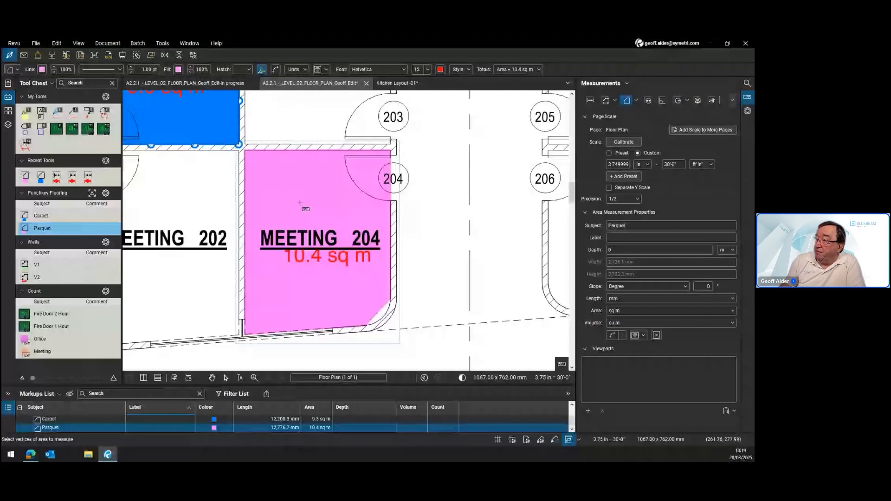
Convert the Parquet area's diagonal edge at the rounded corner of Meeting 204 to an arc.
{"action": "scroll", "coordinate": [332, 274], "scroll_direction": "up", "scroll_amount": 1}
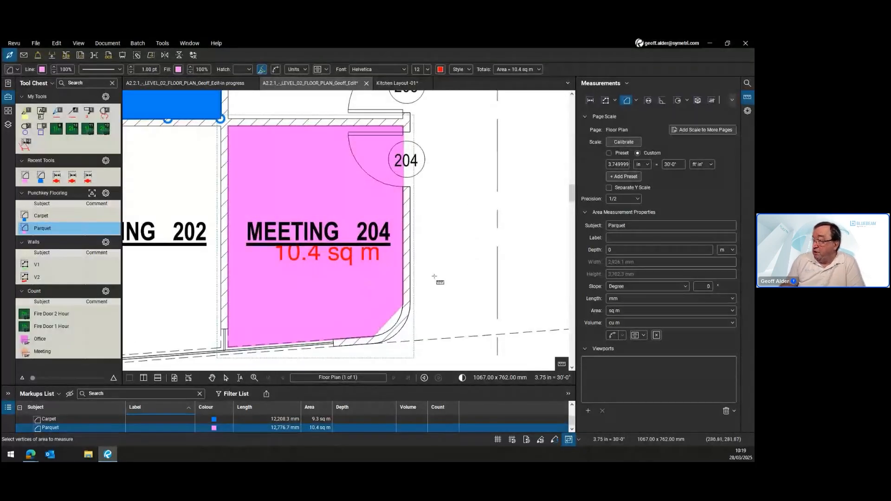
{"action": "key", "text": "Escape"}
{"action": "left_click_drag", "start_coordinate": [418, 297], "coordinate": [386, 237]}
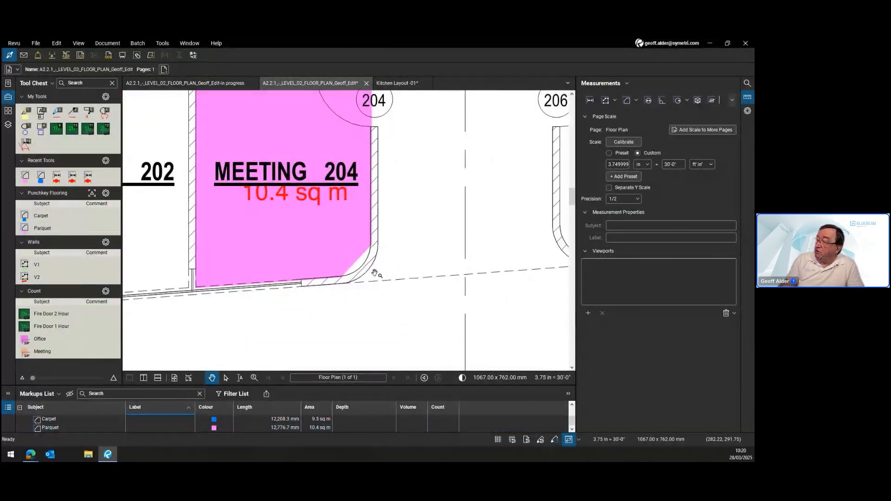
{"action": "scroll", "coordinate": [374, 273], "scroll_direction": "up", "scroll_amount": 2}
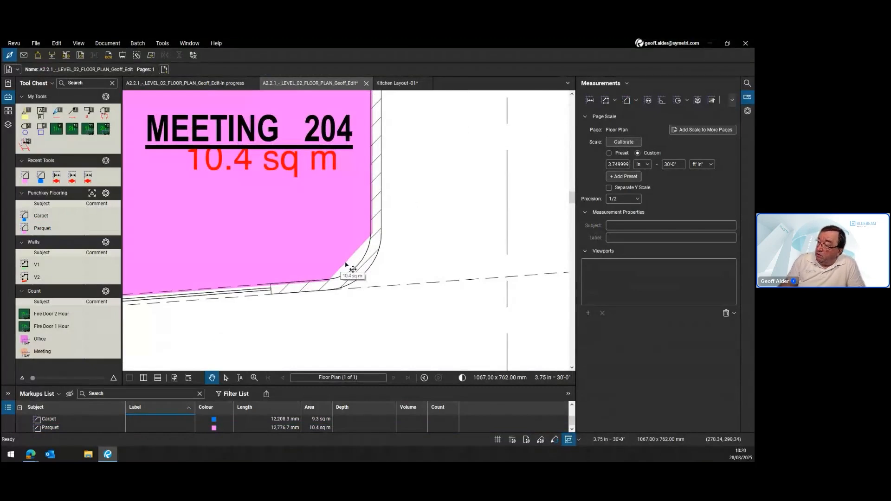
{"action": "left_click", "coordinate": [345, 265]}
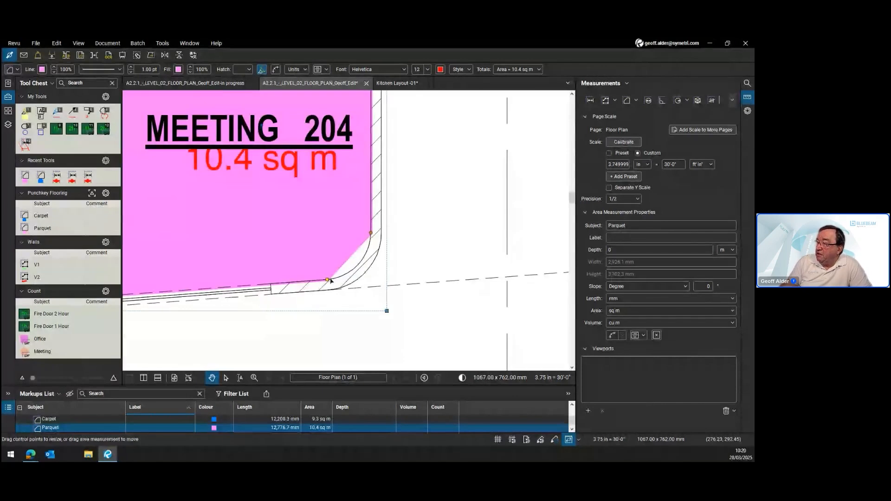
{"action": "right_click", "coordinate": [338, 273]}
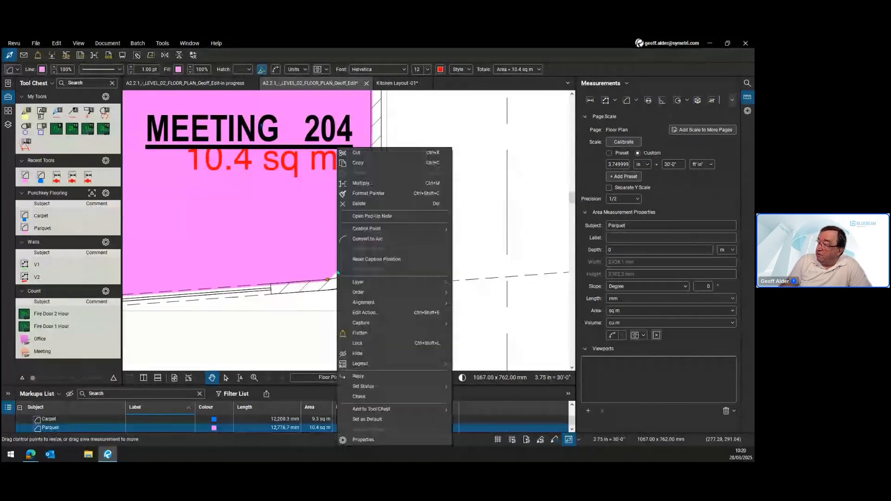
{"action": "left_click", "coordinate": [374, 239]}
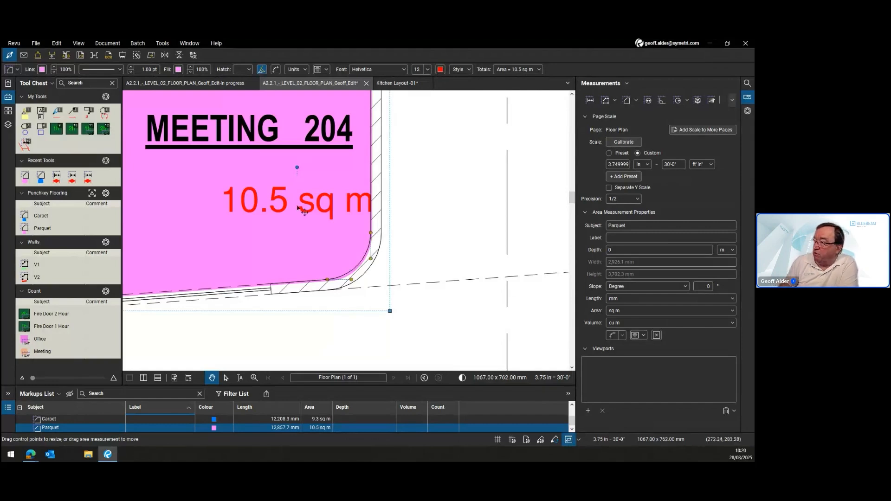
Adjust the arc's control points to follow the curved inner wall and place the area caption below the Meeting 204 room name.
{"action": "scroll", "coordinate": [371, 277], "scroll_direction": "up", "scroll_amount": 1}
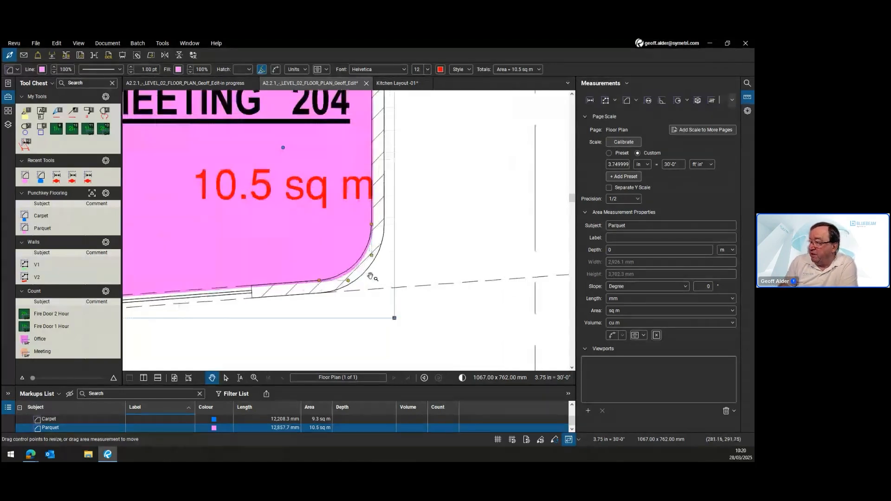
{"action": "scroll", "coordinate": [371, 277], "scroll_direction": "up", "scroll_amount": 1}
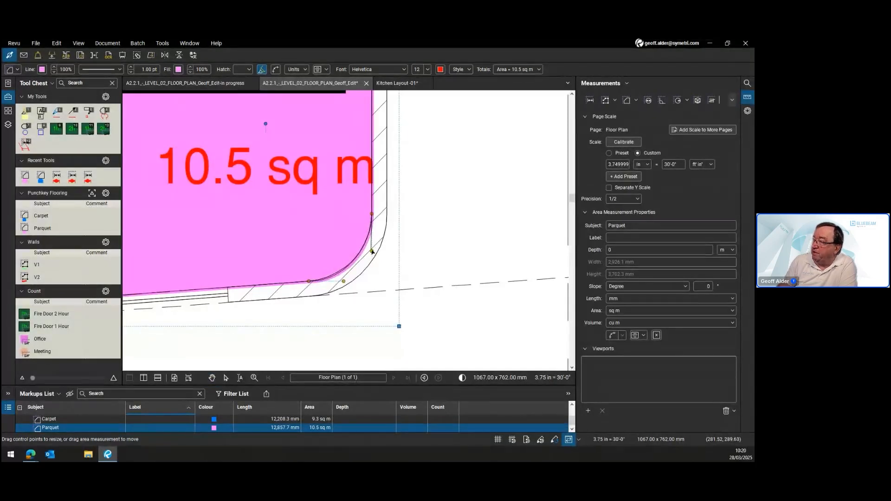
{"action": "left_click_drag", "start_coordinate": [371, 251], "coordinate": [340, 281]}
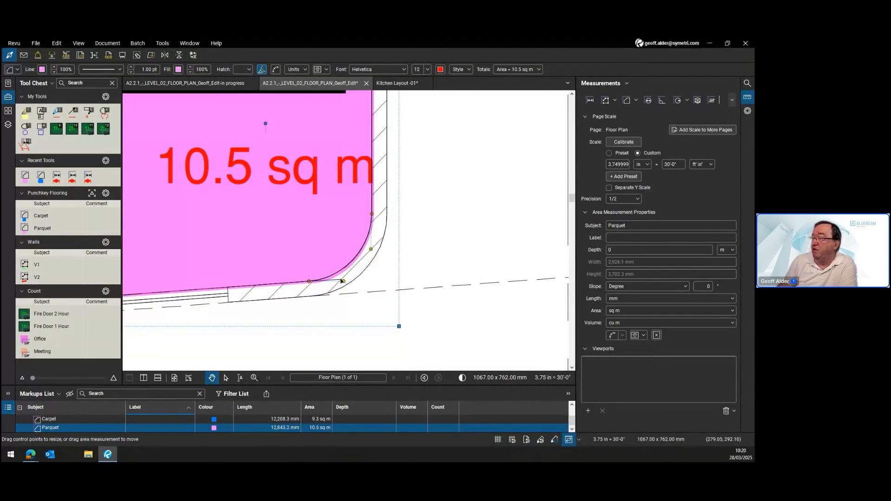
{"action": "scroll", "coordinate": [293, 236], "scroll_direction": "down", "scroll_amount": 3}
{"action": "scroll", "coordinate": [293, 236], "scroll_direction": "down", "scroll_amount": 2}
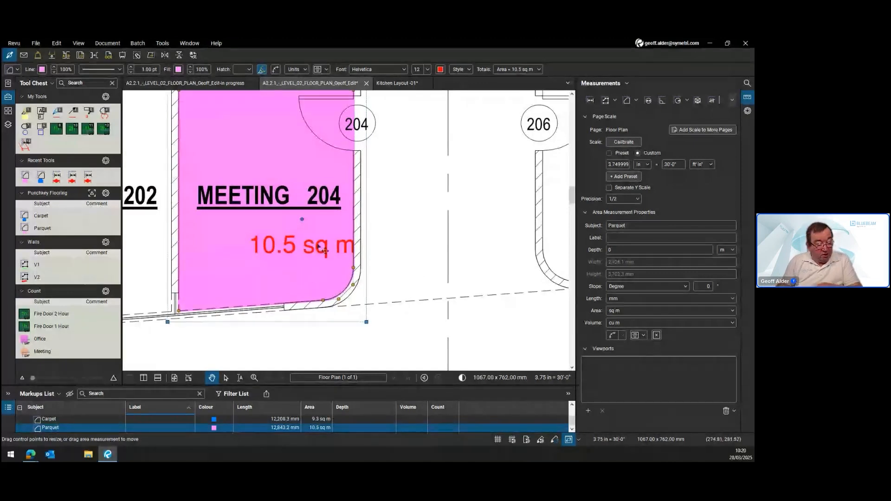
{"action": "left_click", "coordinate": [404, 235]}
{"action": "scroll", "coordinate": [410, 235], "scroll_direction": "left", "scroll_amount": 2}
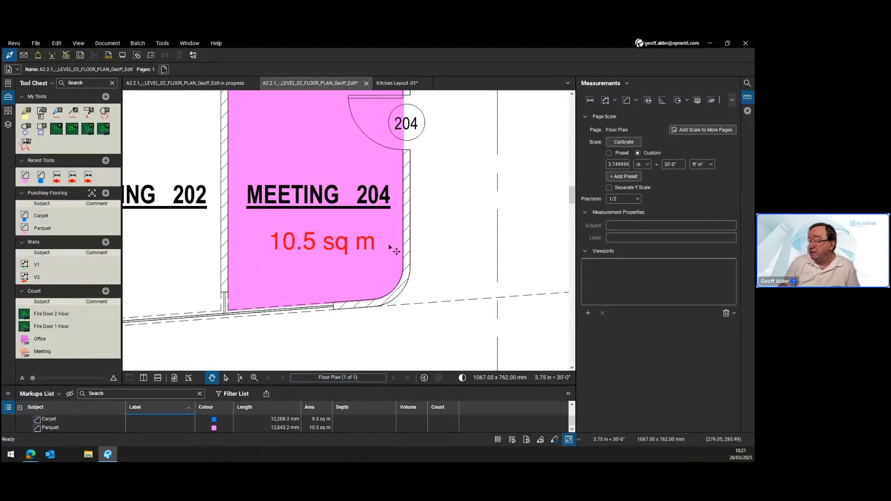
Trace the four inner walls of Meeting 203 as a closed loop with the V1 polylength tool from the Walls set.
{"action": "scroll", "coordinate": [434, 195], "scroll_direction": "down", "scroll_amount": 5}
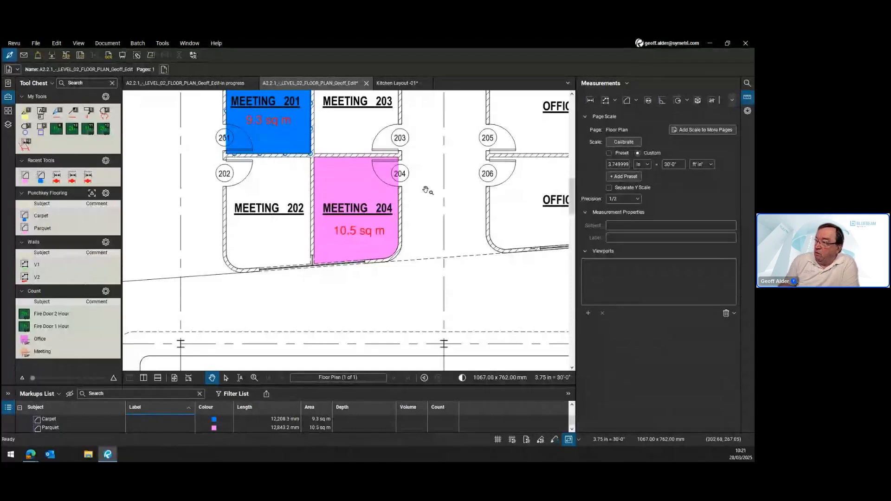
{"action": "left_click_drag", "start_coordinate": [456, 260], "coordinate": [439, 324]}
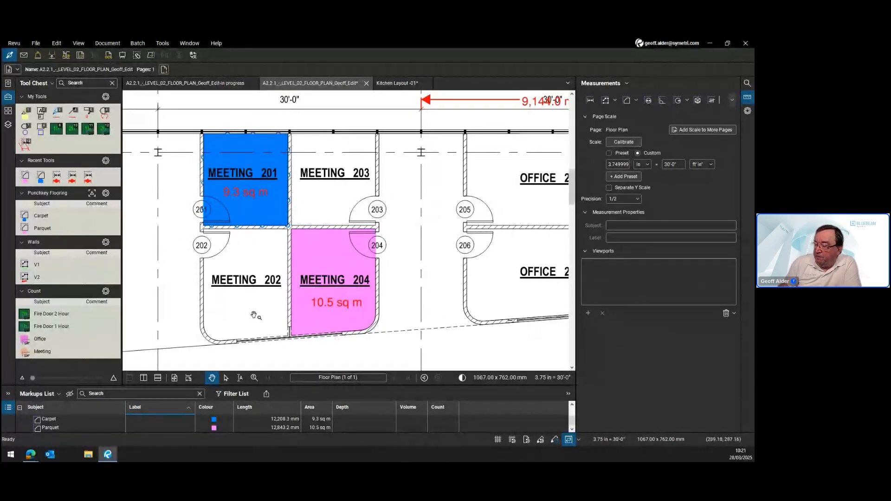
{"action": "scroll", "coordinate": [274, 282], "scroll_direction": "up", "scroll_amount": 2}
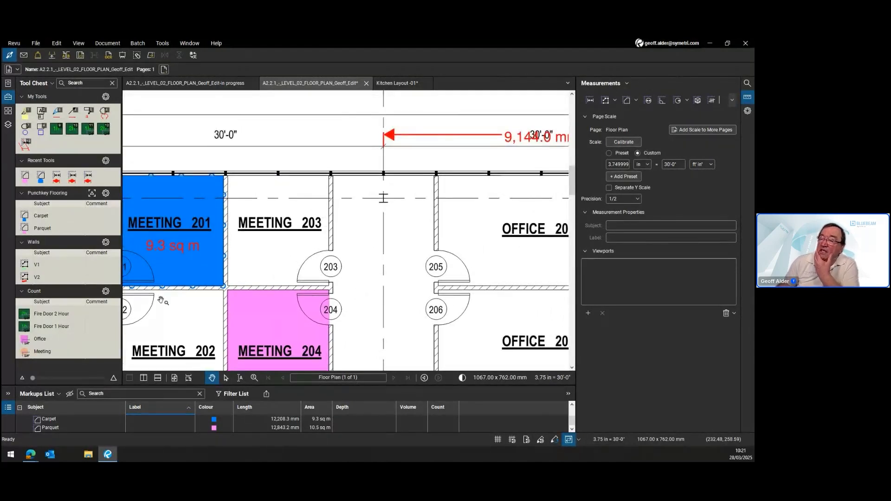
{"action": "left_click", "coordinate": [34, 268]}
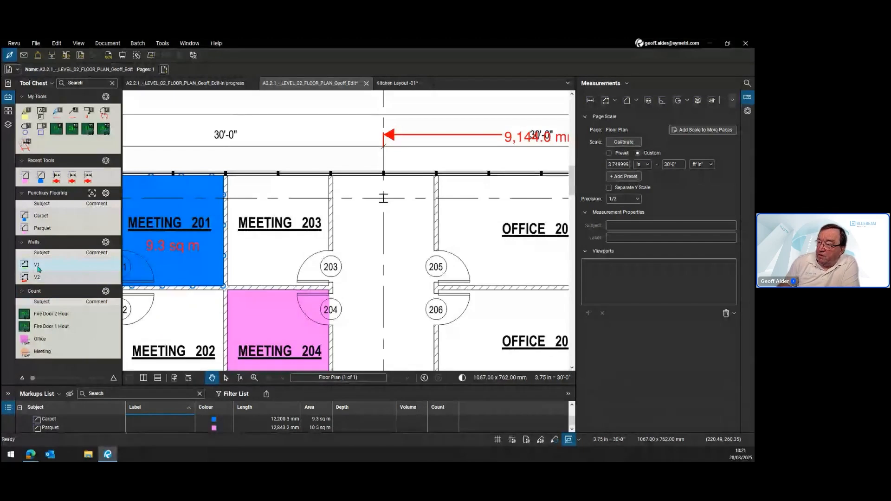
{"action": "left_click", "coordinate": [37, 267]}
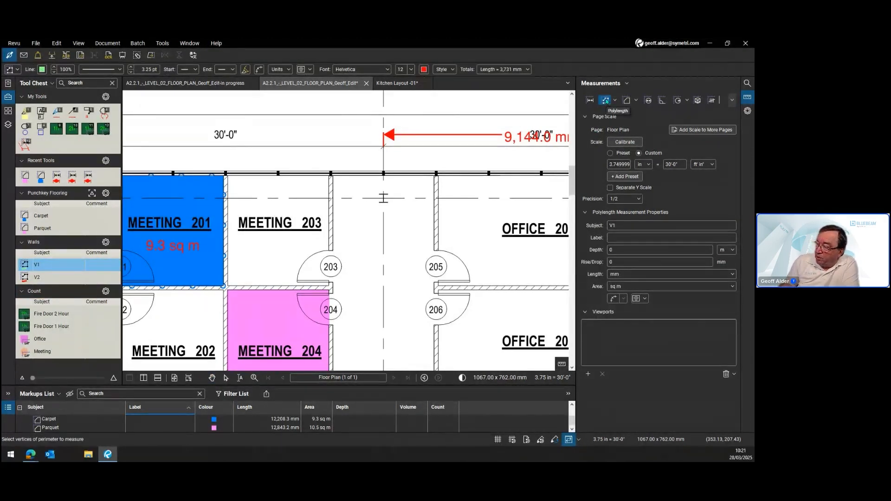
{"action": "scroll", "coordinate": [254, 193], "scroll_direction": "up", "scroll_amount": 1}
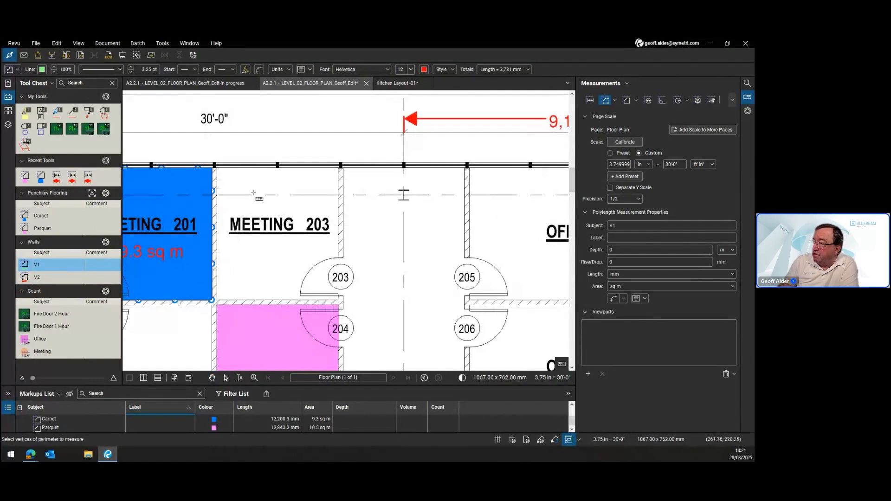
{"action": "left_click", "coordinate": [216, 169]}
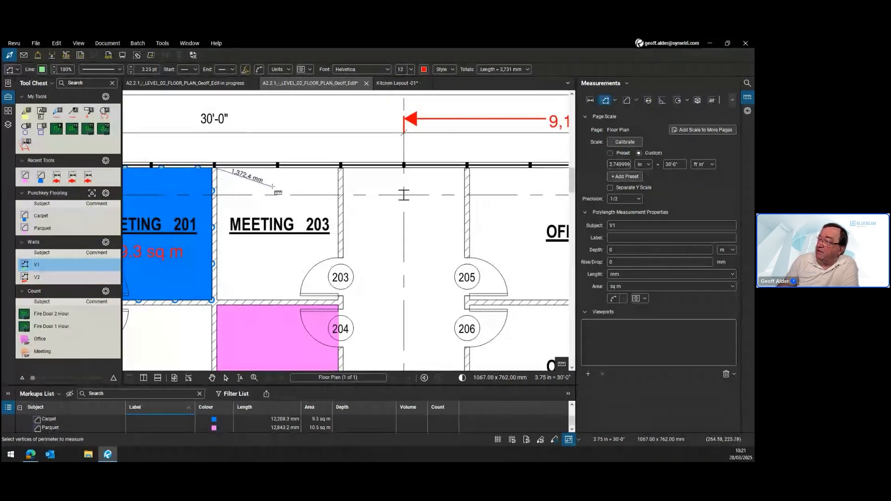
{"action": "left_click", "coordinate": [339, 168]}
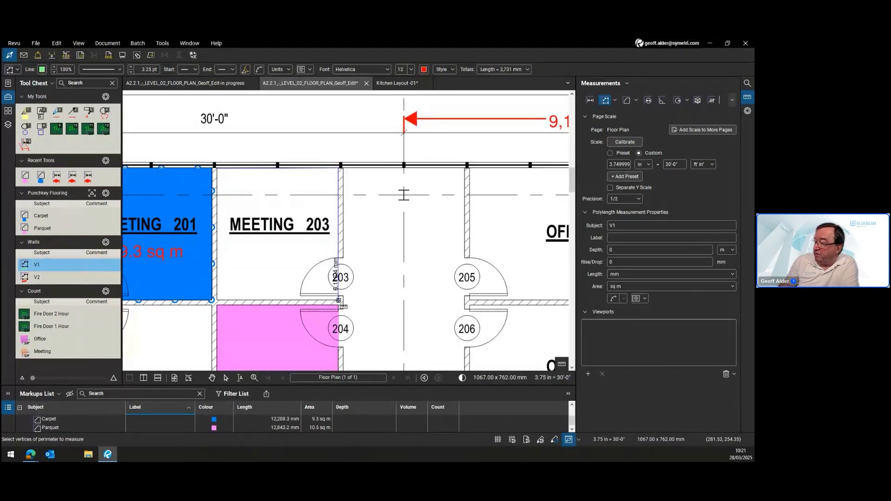
{"action": "left_click", "coordinate": [339, 300]}
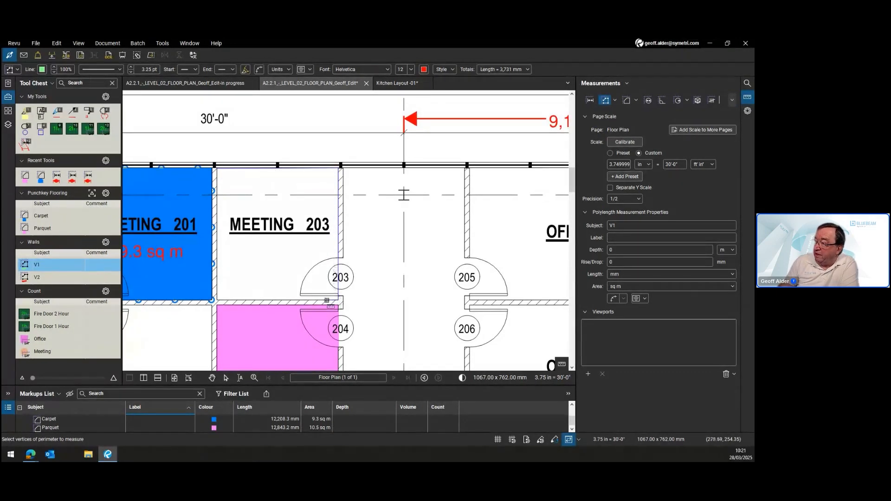
{"action": "left_click", "coordinate": [218, 299]}
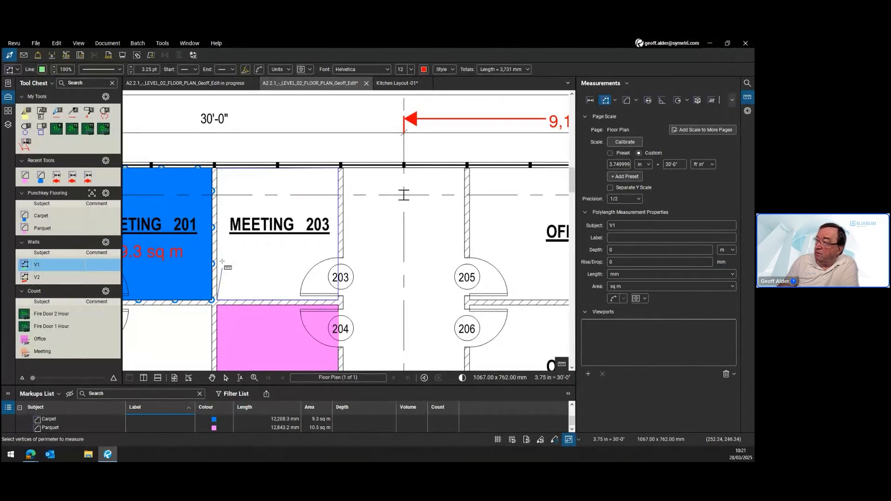
{"action": "double_click", "coordinate": [218, 169]}
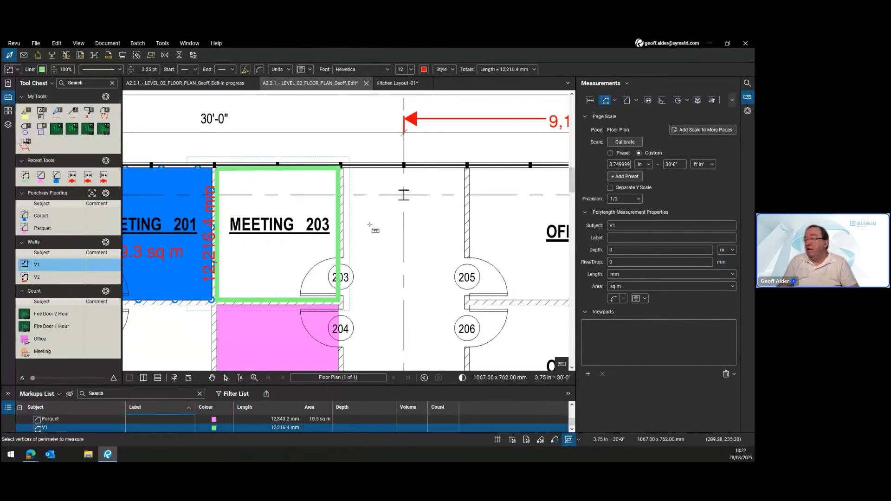
{"action": "key", "text": "Escape"}
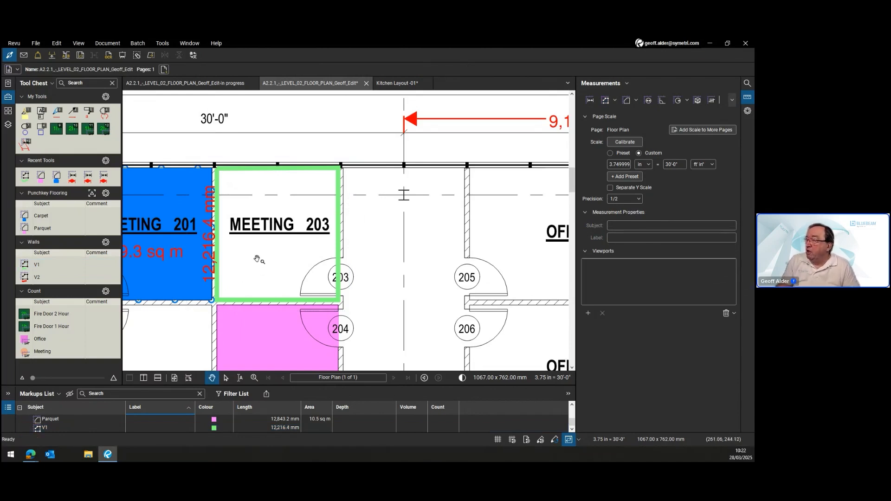
Split the V1 polylength at the lower wall of Meeting 203 so that wall becomes a separate measurement.
{"action": "scroll", "coordinate": [257, 259], "scroll_direction": "up", "scroll_amount": 2}
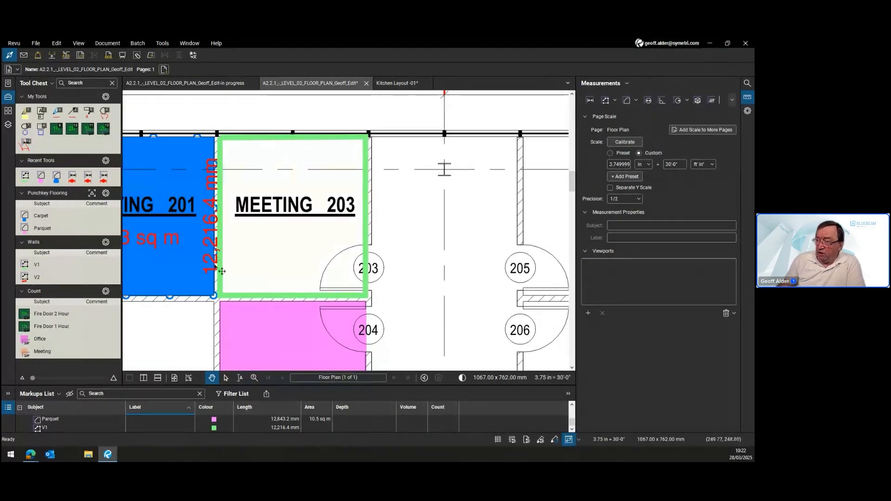
{"action": "left_click", "coordinate": [240, 299]}
{"action": "right_click", "coordinate": [239, 298]}
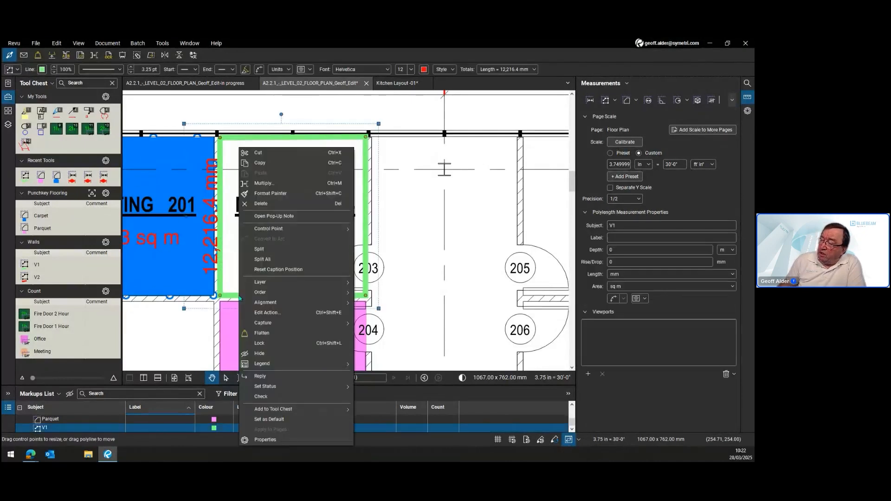
{"action": "left_click", "coordinate": [278, 251]}
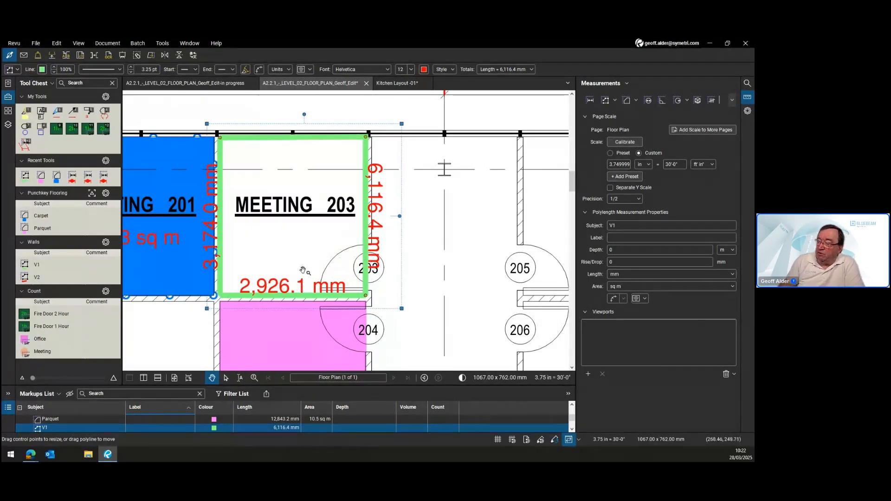
Examine the Markups List entries and lengths for the split V1 walls, enlarging the list temporarily.
{"action": "scroll", "coordinate": [302, 274], "scroll_direction": "down", "scroll_amount": 1}
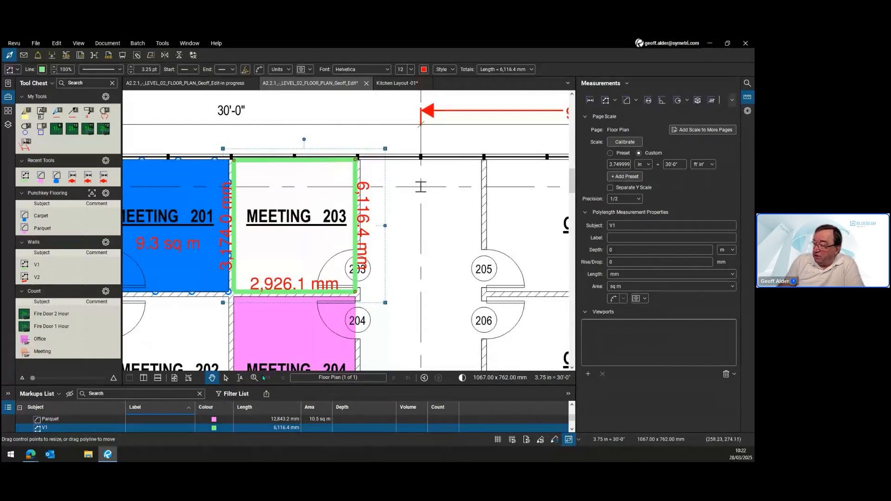
{"action": "scroll", "coordinate": [199, 426], "scroll_direction": "down", "scroll_amount": 2}
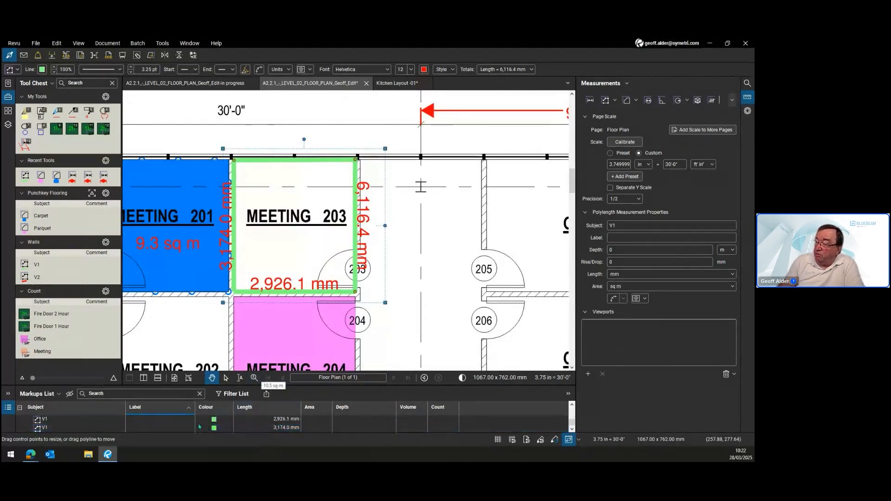
{"action": "scroll", "coordinate": [199, 426], "scroll_direction": "down", "scroll_amount": 2}
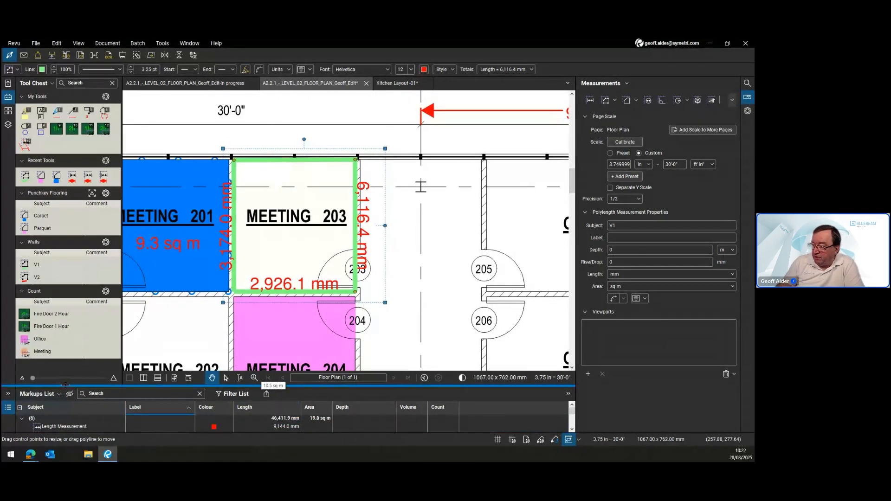
{"action": "left_click_drag", "start_coordinate": [65, 385], "coordinate": [65, 357]}
{"action": "scroll", "coordinate": [81, 415], "scroll_direction": "up", "scroll_amount": 2}
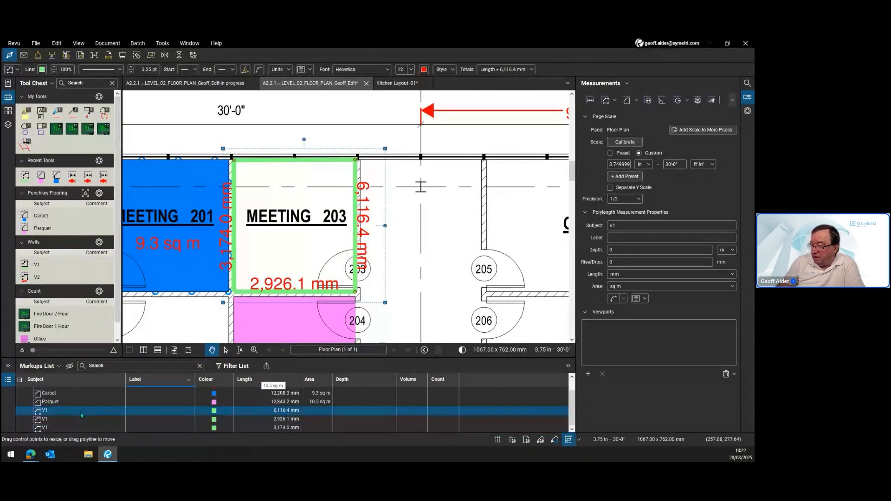
{"action": "scroll", "coordinate": [81, 417], "scroll_direction": "up", "scroll_amount": 2}
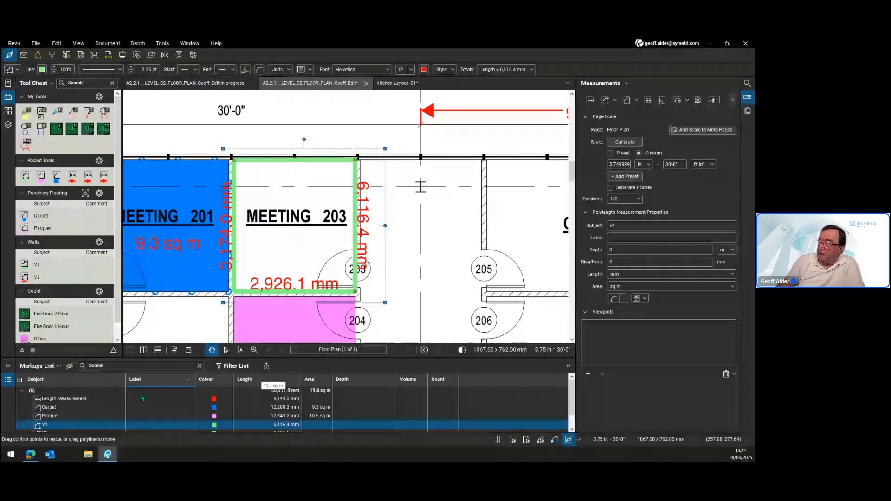
{"action": "left_click_drag", "start_coordinate": [124, 357], "coordinate": [124, 398]}
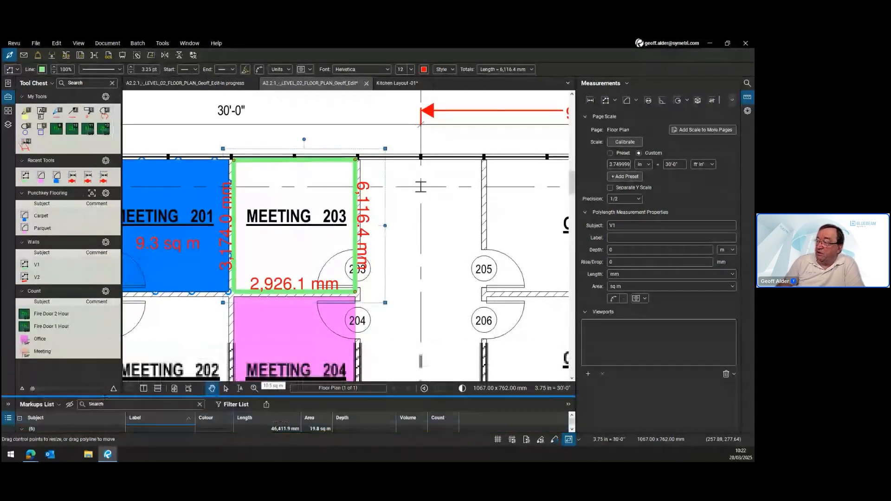
{"action": "scroll", "coordinate": [310, 301], "scroll_direction": "down", "scroll_amount": 2}
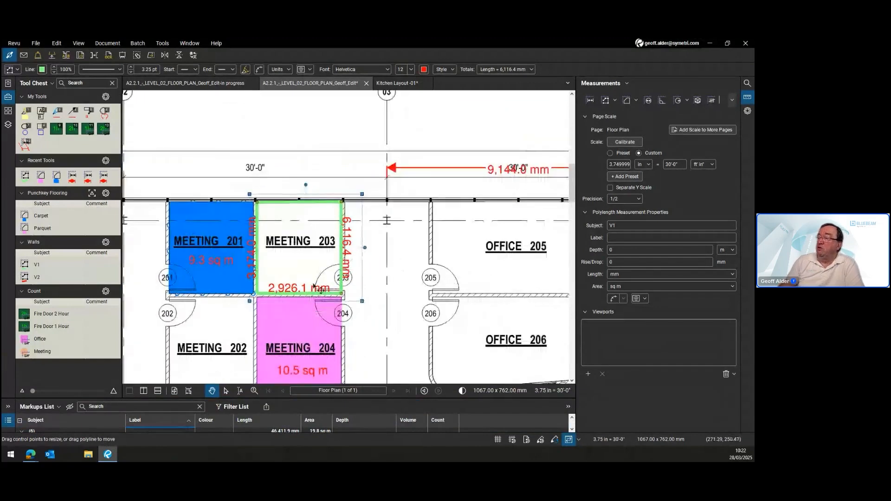
Inspect the V1 segment on Meeting 203's lower wall and the Carpet area of Meeting 201 by selecting each one.
{"action": "left_click_drag", "start_coordinate": [310, 300], "coordinate": [330, 246]}
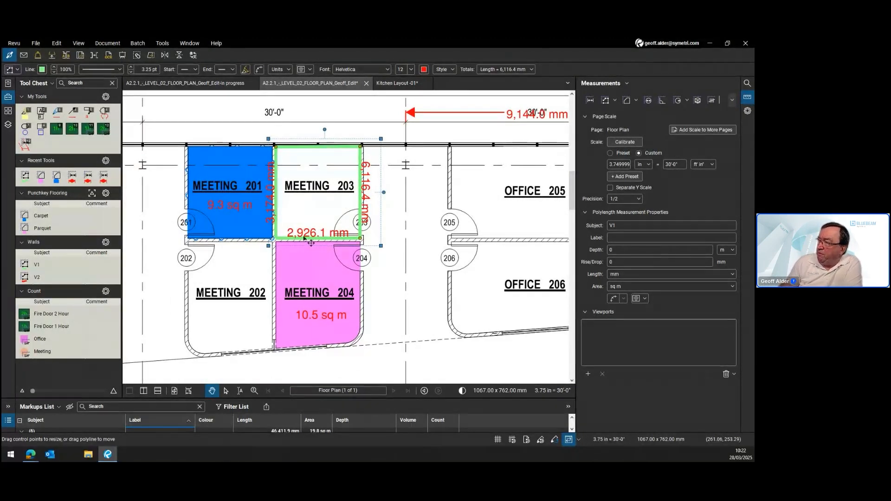
{"action": "scroll", "coordinate": [309, 242], "scroll_direction": "up", "scroll_amount": 2}
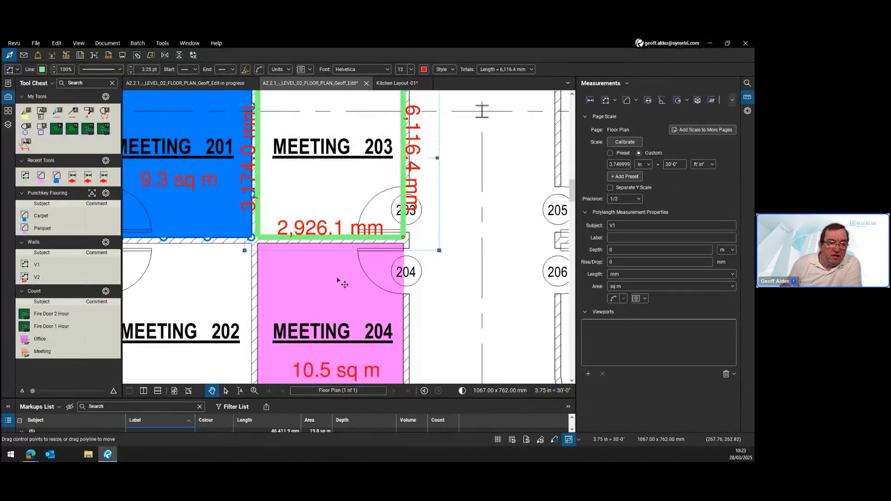
{"action": "left_click", "coordinate": [269, 225]}
{"action": "left_click", "coordinate": [272, 237]}
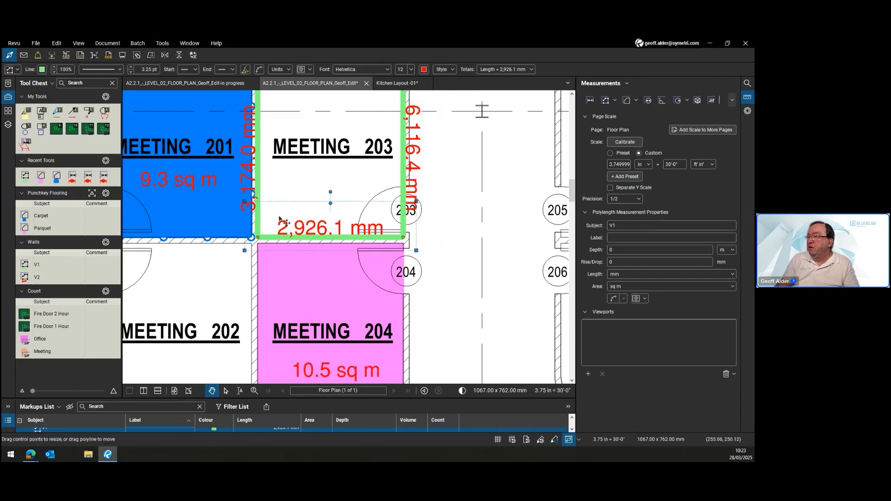
{"action": "scroll", "coordinate": [269, 237], "scroll_direction": "up", "scroll_amount": 2}
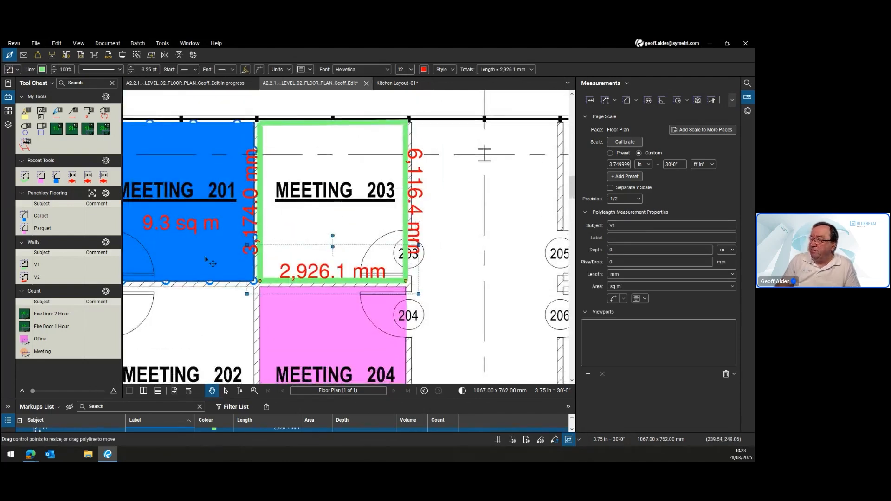
{"action": "left_click", "coordinate": [210, 282]}
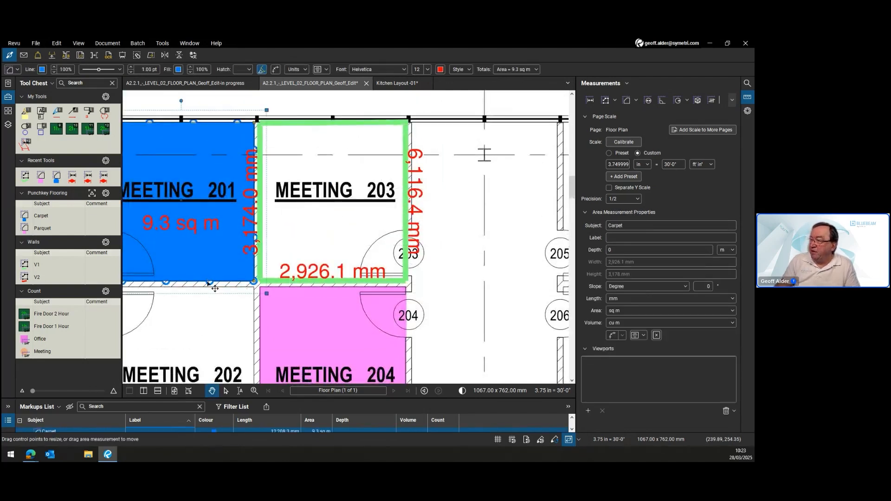
Lower the line opacity of the V1 segment along Meeting 203's upper and right walls to 10%.
{"action": "left_click", "coordinate": [319, 130]}
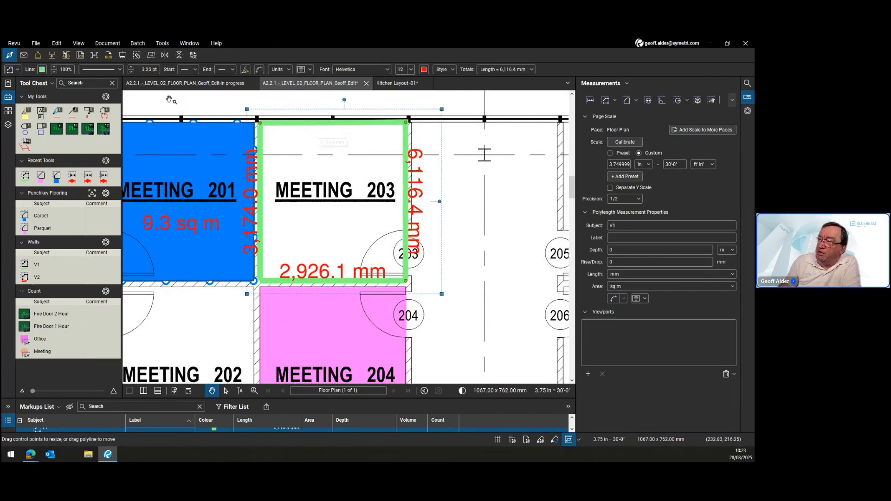
{"action": "left_click", "coordinate": [54, 73]}
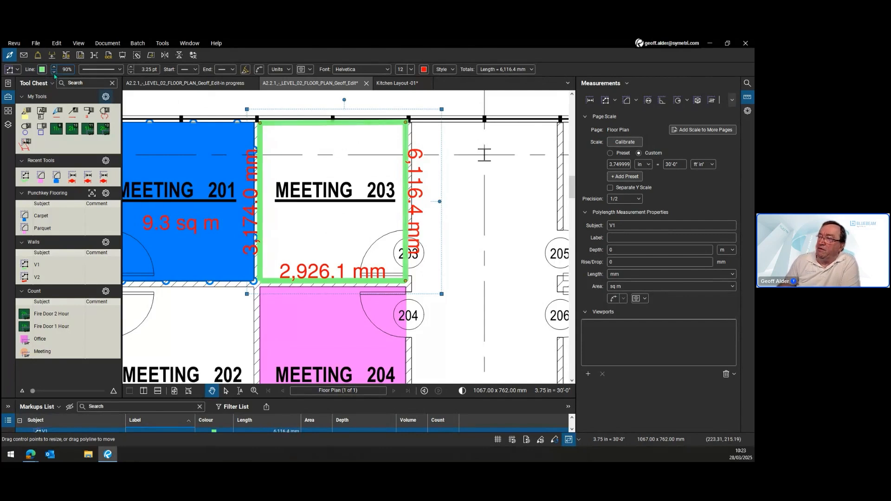
{"action": "left_click", "coordinate": [53, 73]}
{"action": "left_click", "coordinate": [54, 72]}
{"action": "left_click", "coordinate": [53, 72]}
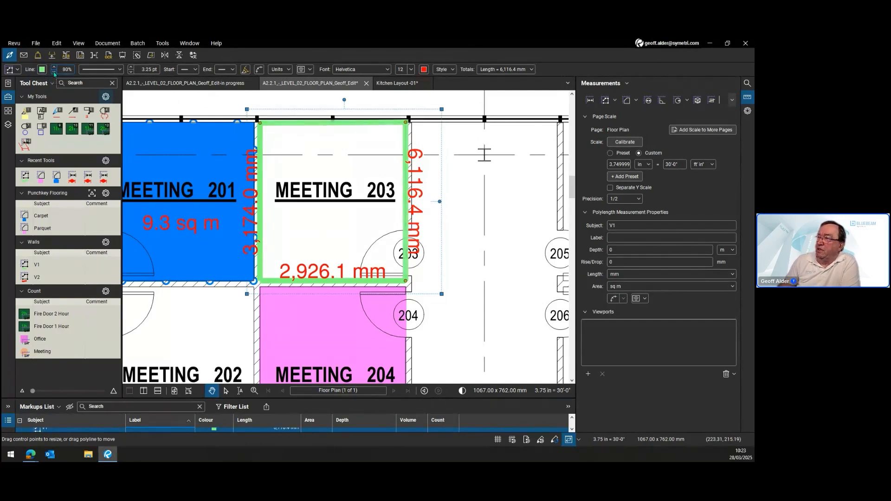
{"action": "left_click", "coordinate": [54, 73]}
{"action": "left_click", "coordinate": [54, 72]}
{"action": "left_click", "coordinate": [54, 73]}
{"action": "left_click", "coordinate": [54, 73]}
{"action": "left_click", "coordinate": [54, 72]}
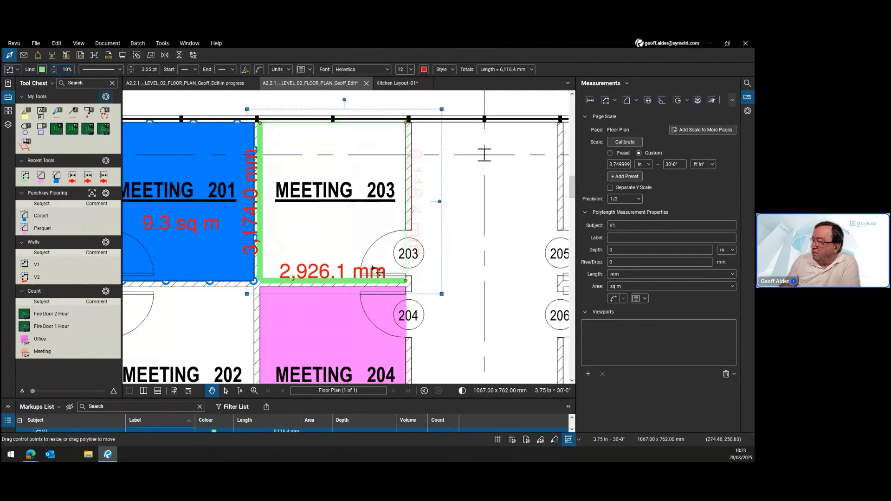
Raise the line opacity of the selected V1 segment back to 100%.
{"action": "left_click", "coordinate": [54, 67]}
{"action": "left_click", "coordinate": [54, 67]}
{"action": "left_click", "coordinate": [54, 67]}
{"action": "left_click", "coordinate": [54, 67]}
{"action": "left_click", "coordinate": [54, 66]}
{"action": "left_click", "coordinate": [54, 67]}
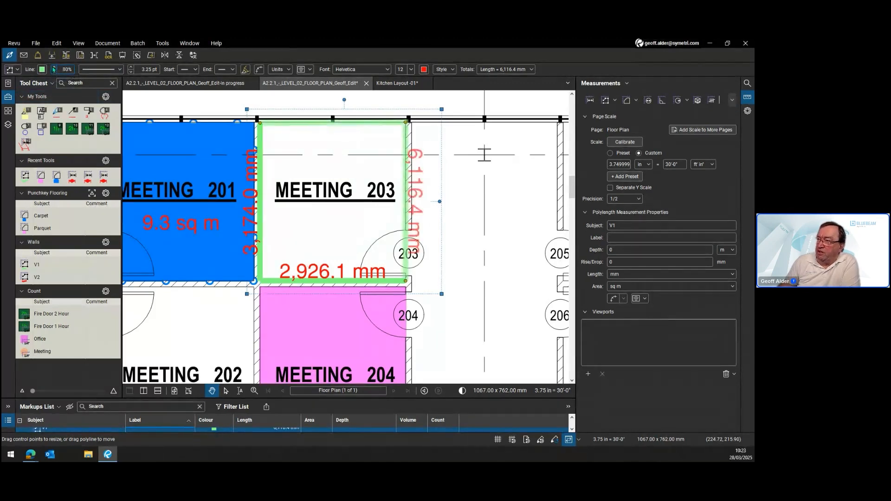
{"action": "left_click", "coordinate": [54, 66]}
{"action": "left_click", "coordinate": [54, 67]}
{"action": "left_click", "coordinate": [54, 67]}
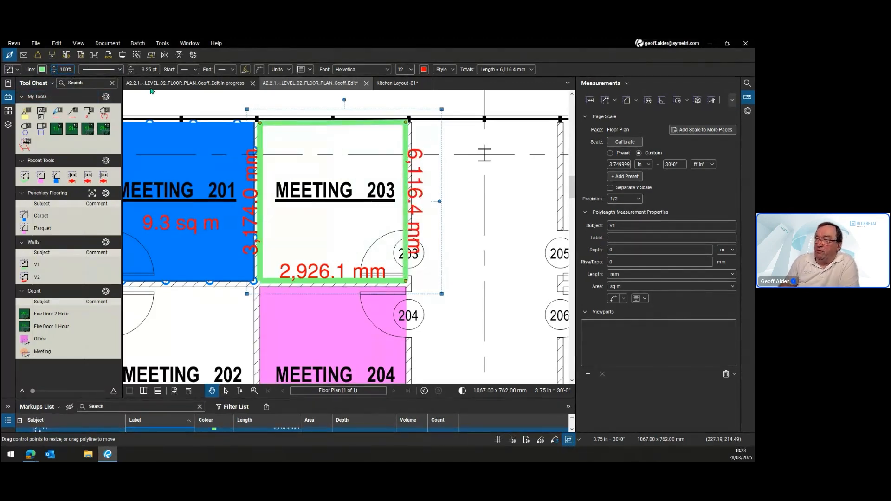
Reduce the line width of the V1 segment along Meeting 203's upper and right walls to 0.75 pt.
{"action": "left_click", "coordinate": [130, 73]}
{"action": "left_click", "coordinate": [131, 73]}
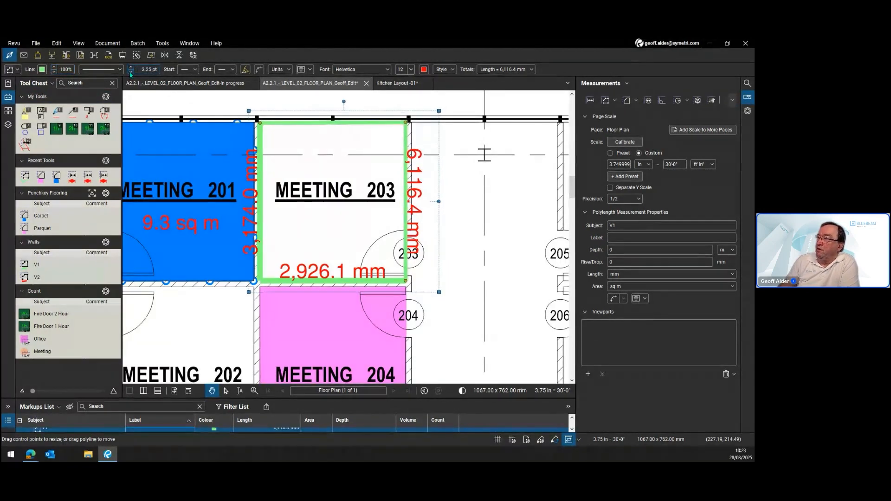
{"action": "left_click", "coordinate": [130, 73]}
{"action": "left_click", "coordinate": [130, 73]}
{"action": "left_click", "coordinate": [131, 73]}
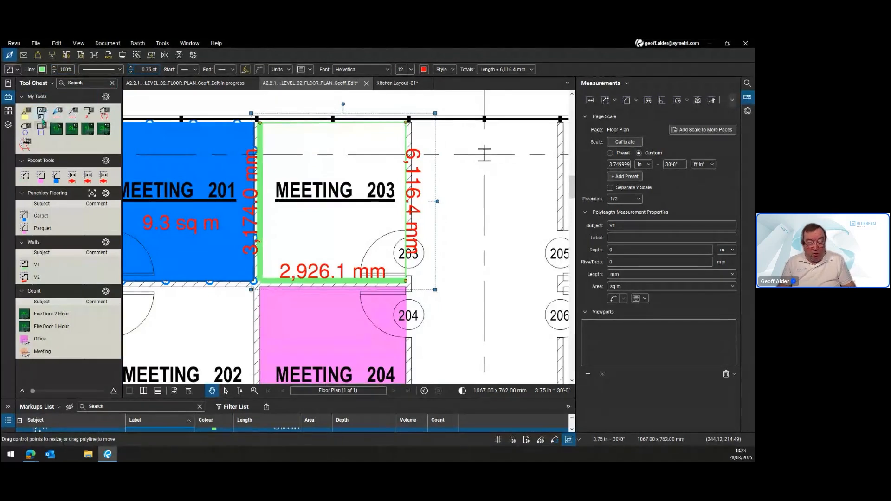
Undo the last line width change on the V1 segment along Meeting 203's upper and right walls.
{"action": "key", "text": "ctrl+z"}
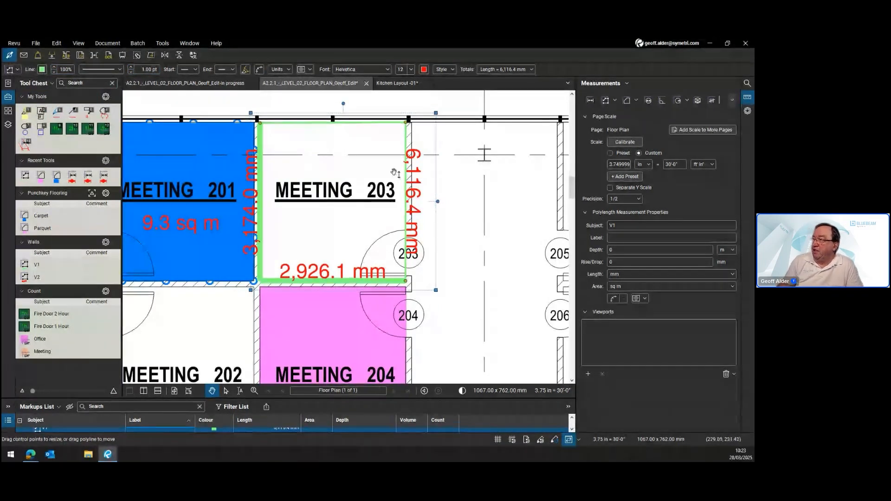
Add a length measurement along the wall between Office 205 and Office 206, from its door end to the opposite wall.
{"action": "left_click_drag", "start_coordinate": [326, 231], "coordinate": [381, 155]}
{"action": "scroll", "coordinate": [328, 228], "scroll_direction": "down", "scroll_amount": 5}
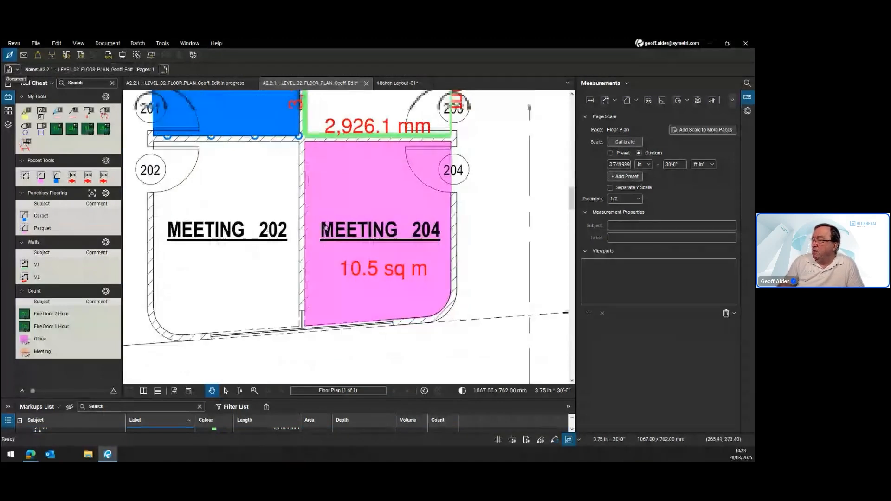
{"action": "scroll", "coordinate": [328, 236], "scroll_direction": "up", "scroll_amount": 2}
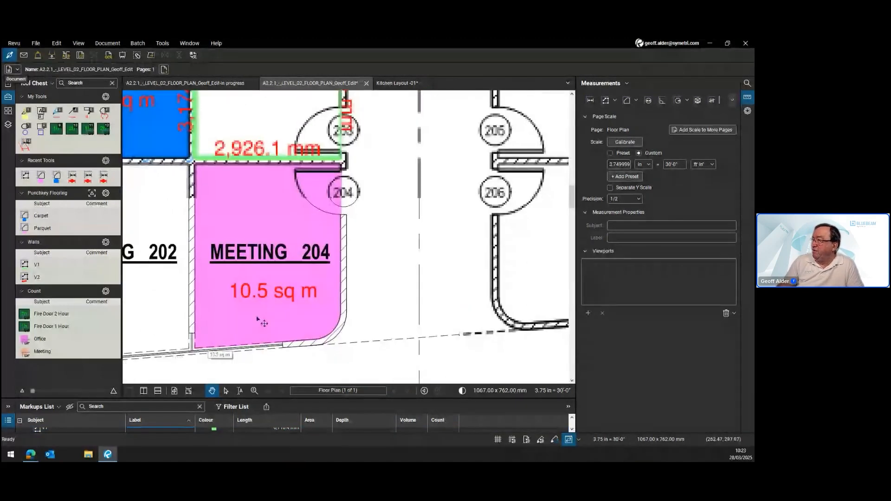
{"action": "scroll", "coordinate": [244, 329], "scroll_direction": "right", "scroll_amount": 3}
{"action": "scroll", "coordinate": [227, 339], "scroll_direction": "right", "scroll_amount": 5}
{"action": "scroll", "coordinate": [227, 339], "scroll_direction": "up", "scroll_amount": 3}
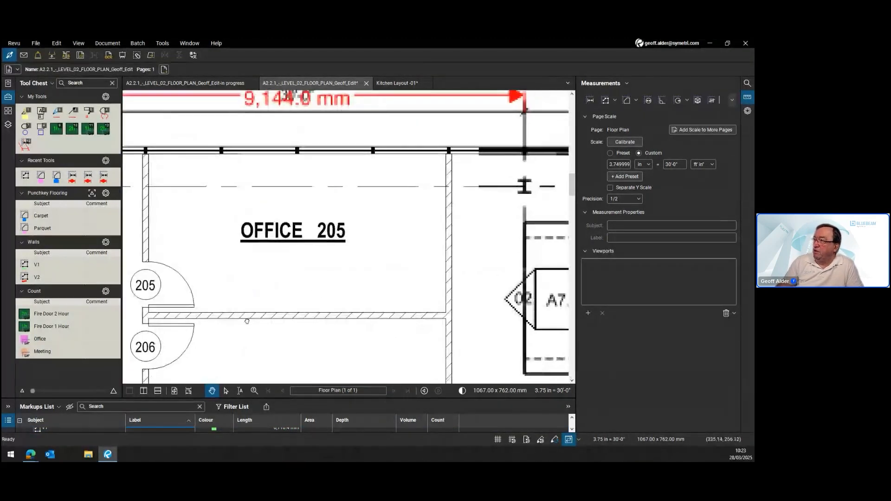
{"action": "left_click", "coordinate": [748, 97]}
{"action": "left_click", "coordinate": [749, 98]}
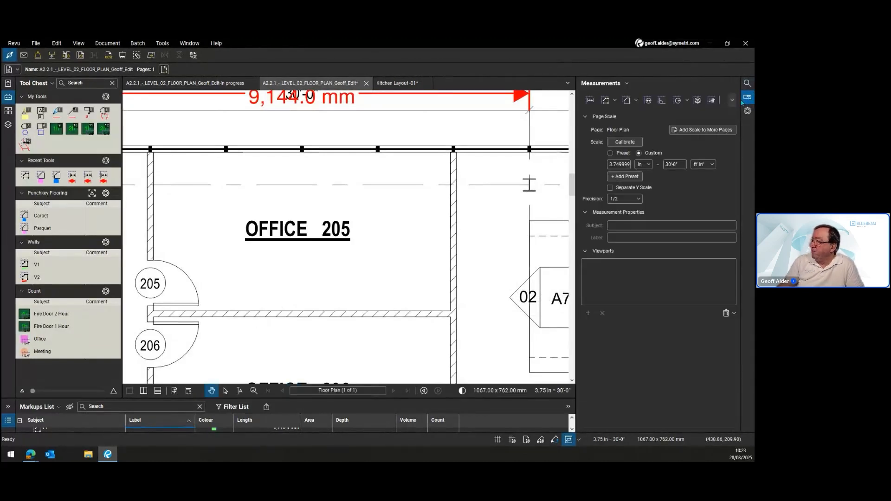
{"action": "left_click", "coordinate": [590, 101]}
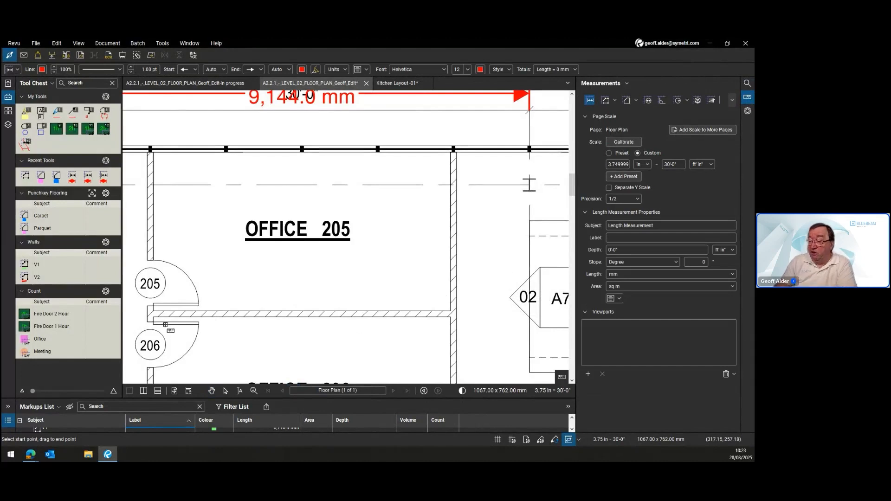
{"action": "left_click", "coordinate": [154, 311]}
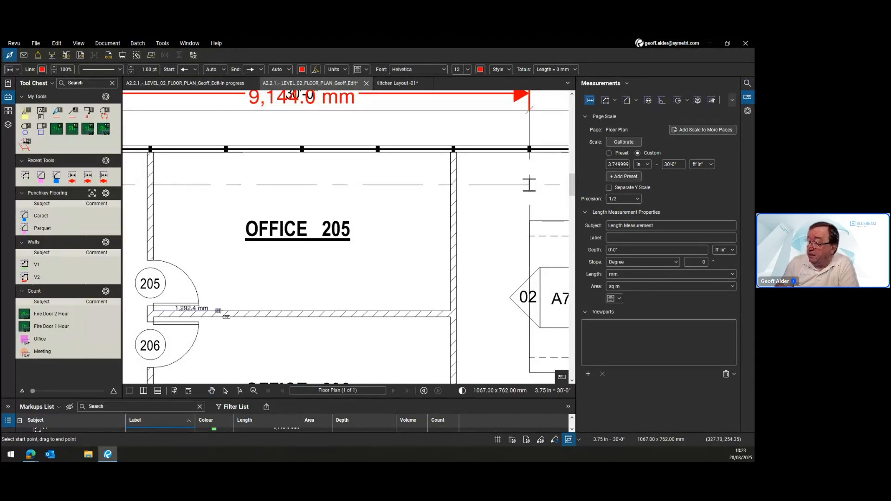
{"action": "left_click", "coordinate": [451, 310]}
{"action": "left_click", "coordinate": [344, 289]}
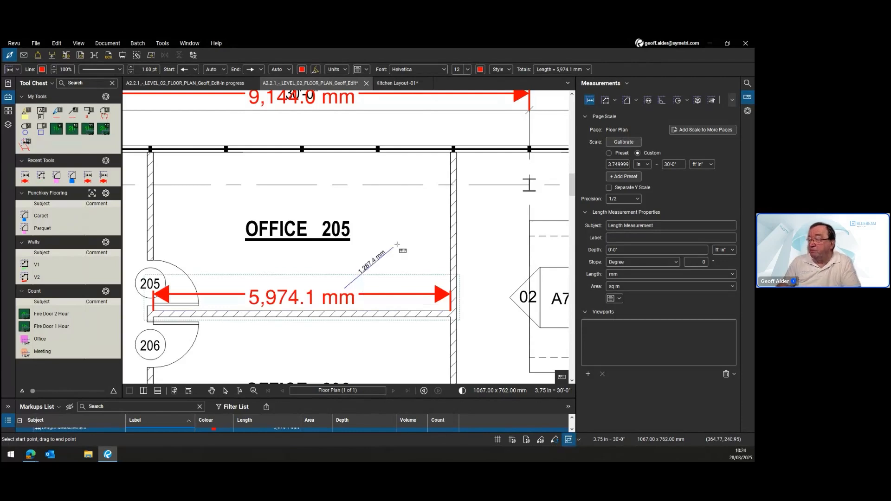
{"action": "key", "text": "Escape"}
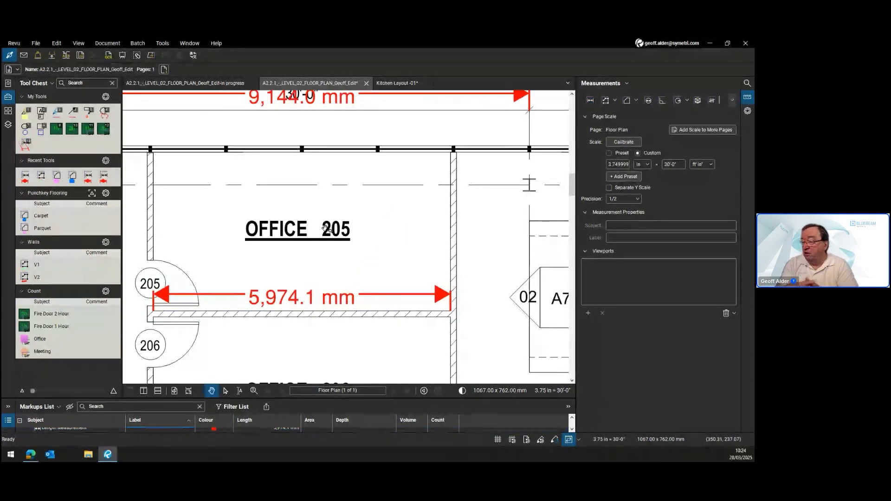
Set the page's measurement precision to 1 with the Office 205 length measurement selected.
{"action": "left_click", "coordinate": [364, 301]}
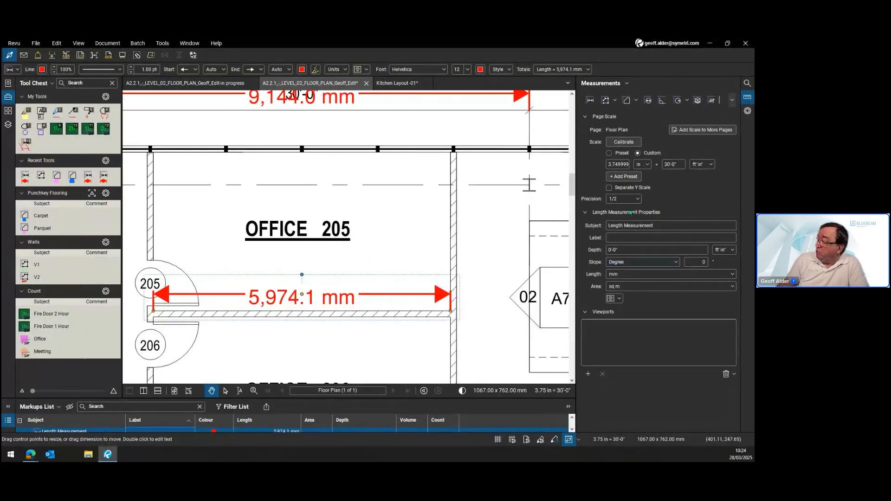
{"action": "left_click", "coordinate": [639, 199]}
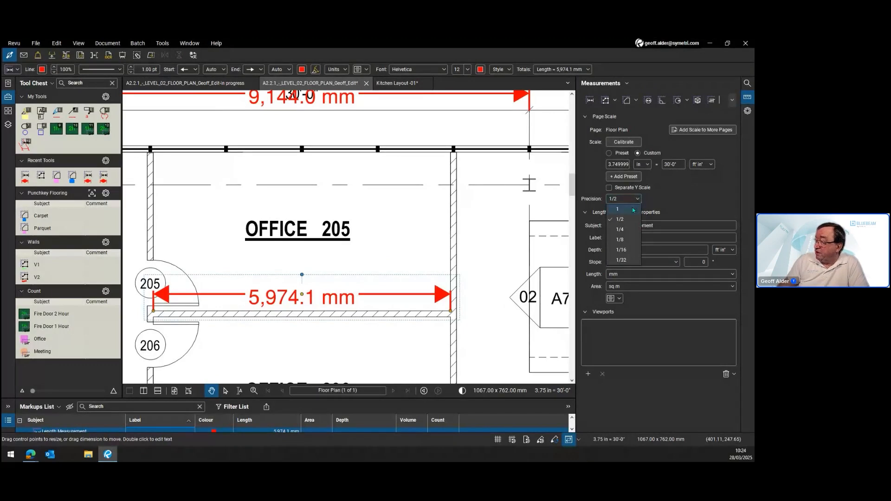
{"action": "left_click", "coordinate": [634, 210]}
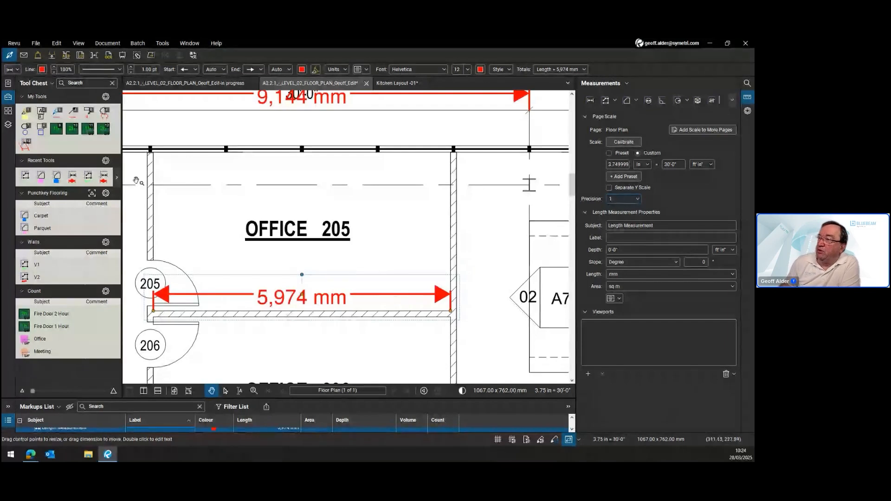
Change both the start and end line endings of the Office 205 length measurement to slashes.
{"action": "left_click", "coordinate": [189, 69]}
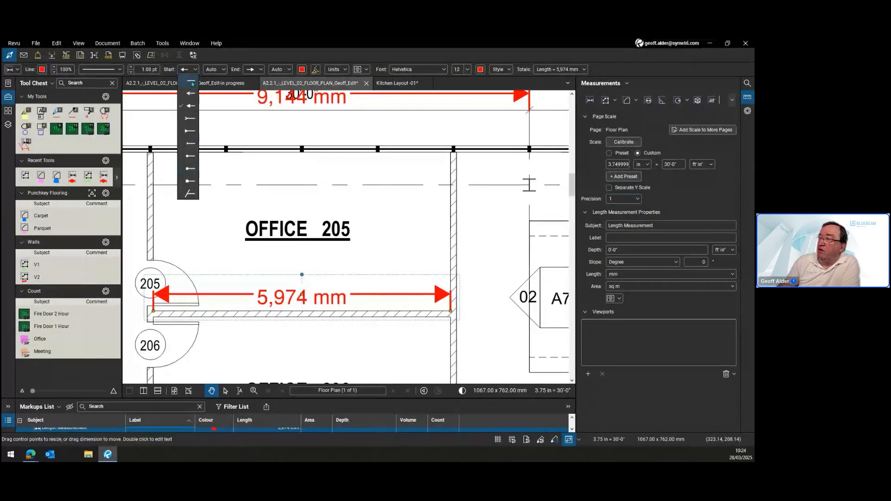
{"action": "left_click", "coordinate": [190, 194]}
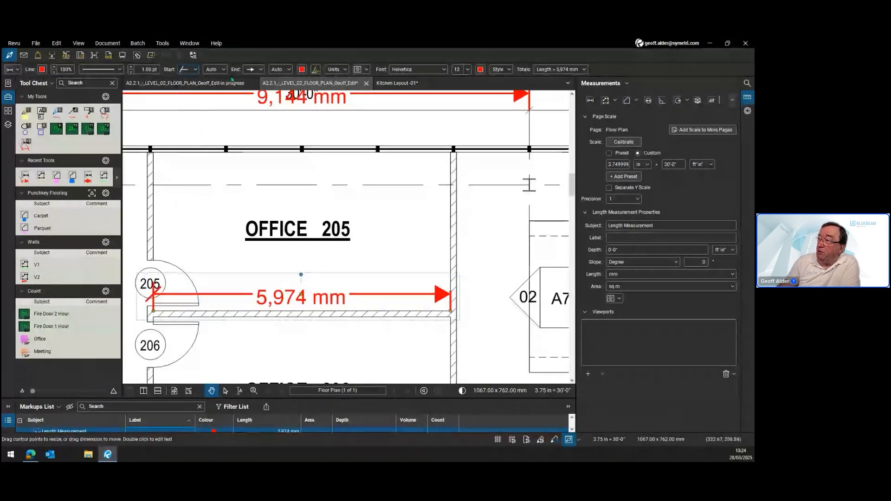
{"action": "left_click", "coordinate": [260, 70]}
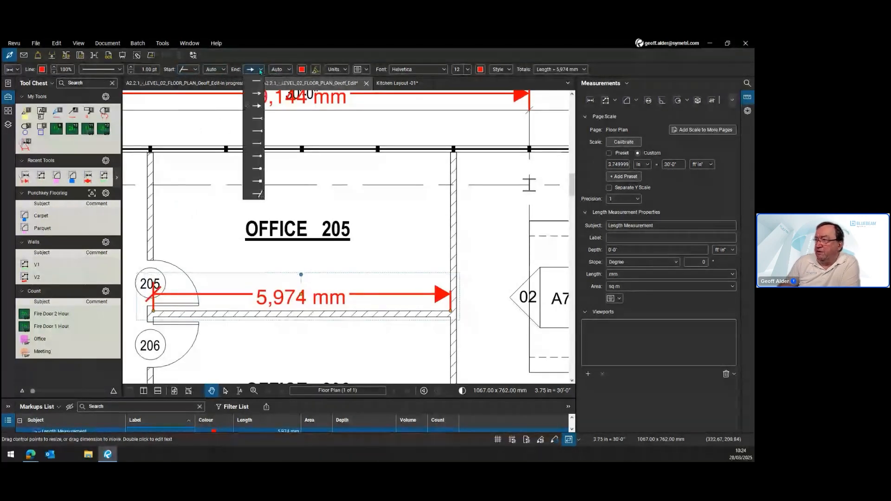
{"action": "left_click", "coordinate": [258, 194]}
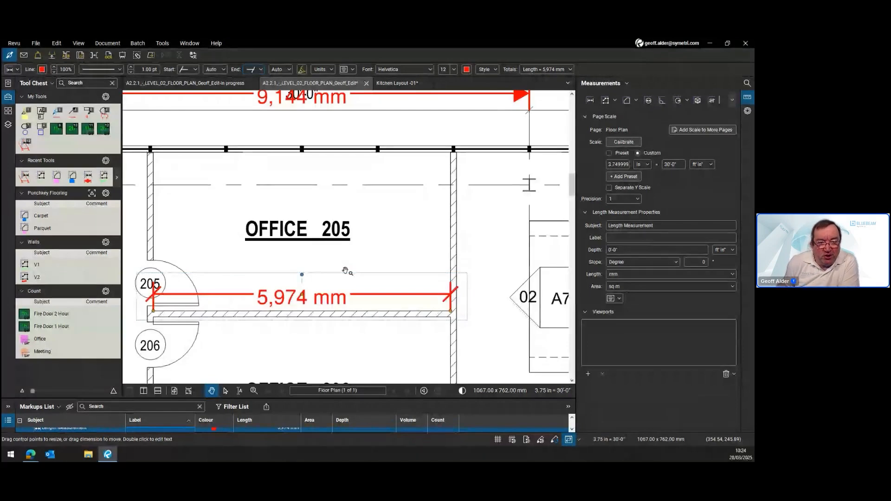
Place Fire Door 2 Hour count markers above doors 253 and 251 at Electrical 253 and Stair 251.
{"action": "scroll", "coordinate": [345, 299], "scroll_direction": "down", "scroll_amount": 2}
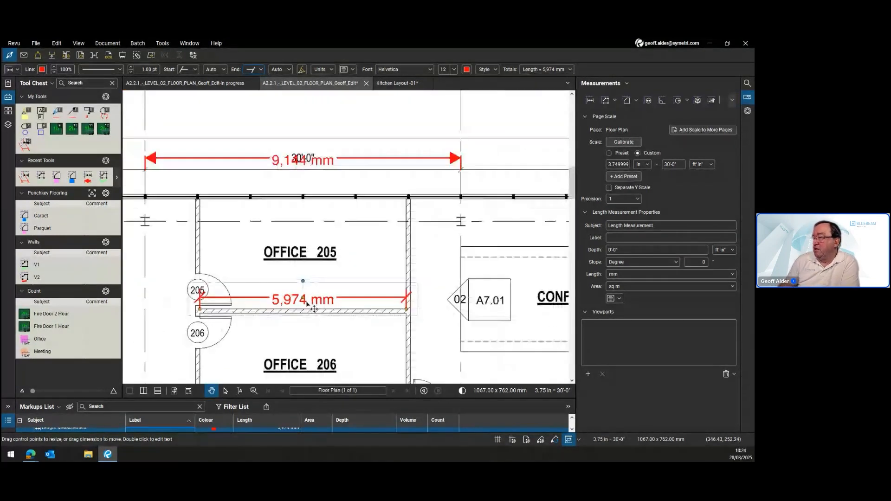
{"action": "scroll", "coordinate": [307, 304], "scroll_direction": "down", "scroll_amount": 1}
{"action": "scroll", "coordinate": [316, 287], "scroll_direction": "down", "scroll_amount": 1}
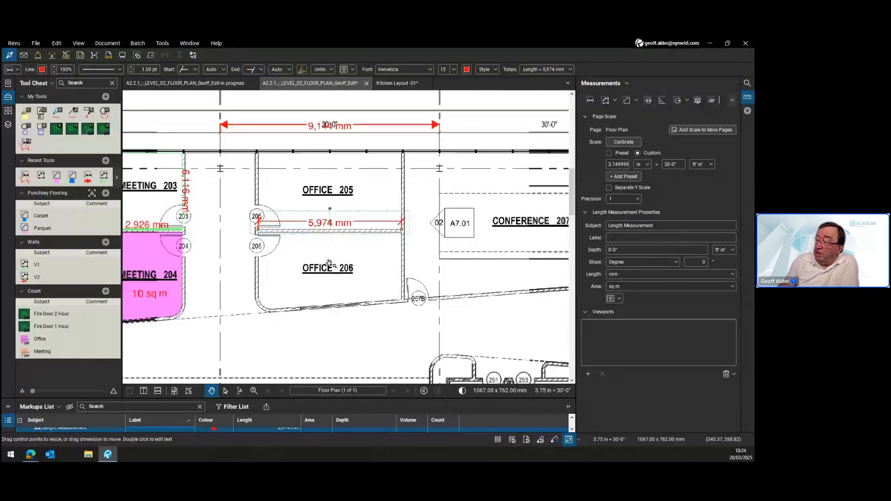
{"action": "scroll", "coordinate": [329, 263], "scroll_direction": "down", "scroll_amount": 2}
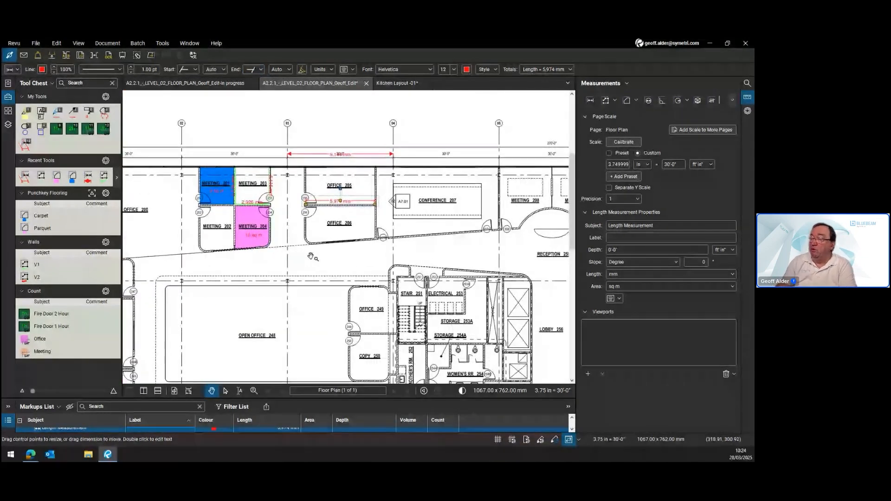
{"action": "scroll", "coordinate": [349, 275], "scroll_direction": "down", "scroll_amount": 1}
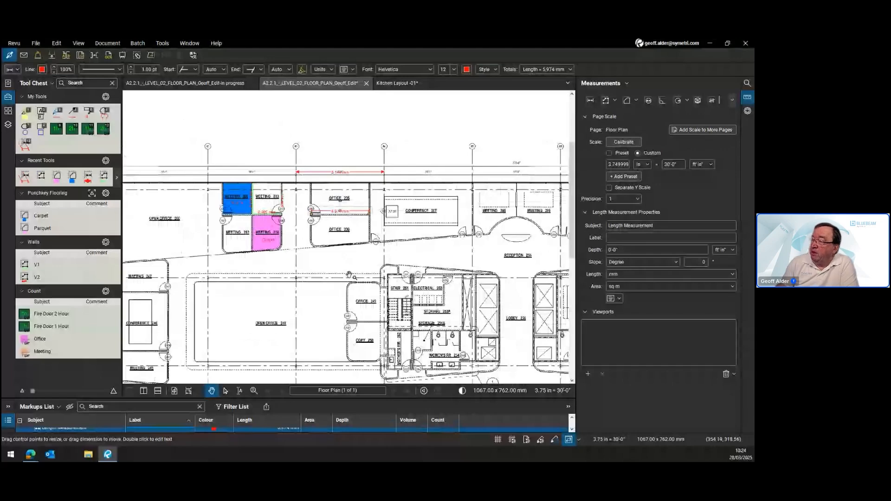
{"action": "scroll", "coordinate": [350, 274], "scroll_direction": "up", "scroll_amount": 1}
{"action": "scroll", "coordinate": [327, 239], "scroll_direction": "up", "scroll_amount": 1}
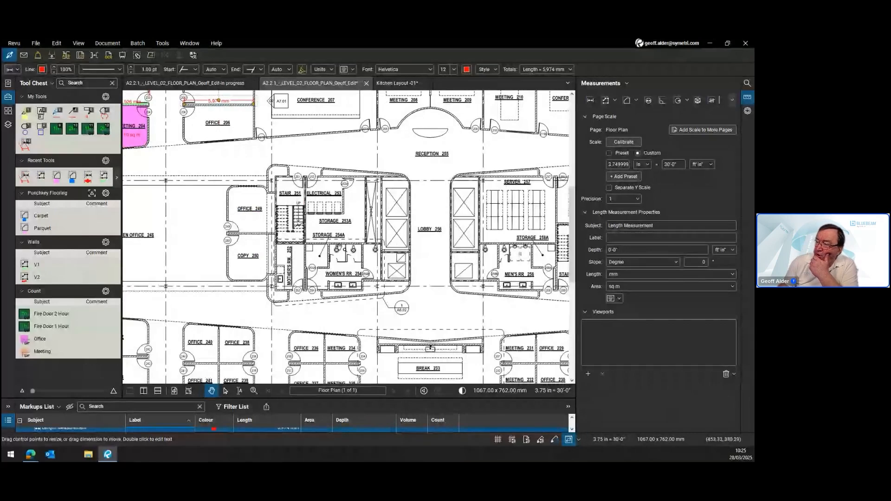
{"action": "scroll", "coordinate": [337, 250], "scroll_direction": "up", "scroll_amount": 1}
{"action": "scroll", "coordinate": [337, 251], "scroll_direction": "up", "scroll_amount": 1}
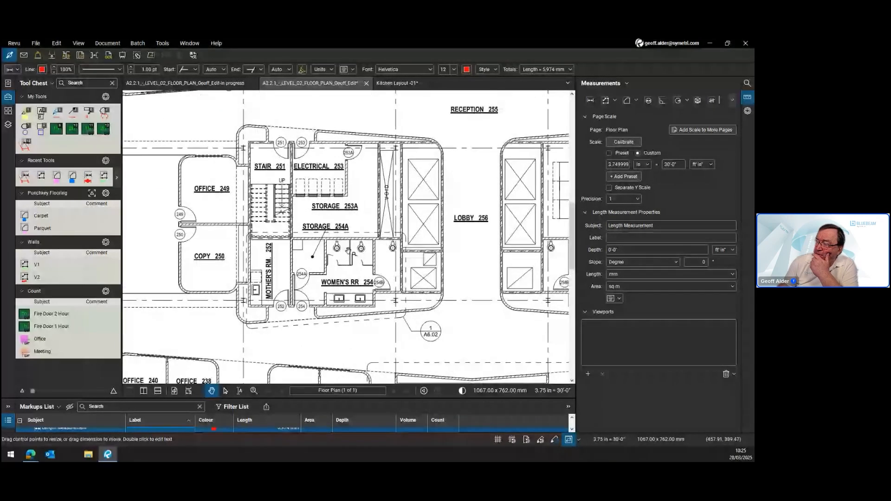
{"action": "left_click_drag", "start_coordinate": [349, 251], "coordinate": [348, 264]}
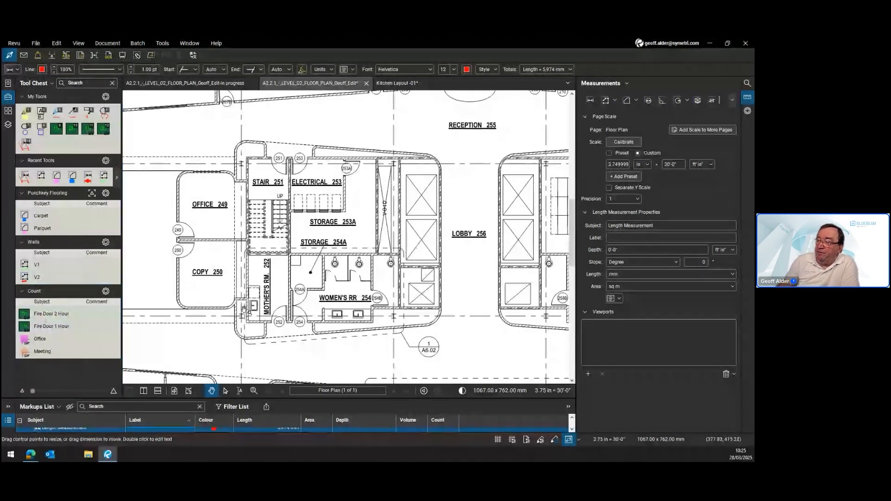
{"action": "left_click", "coordinate": [712, 101]}
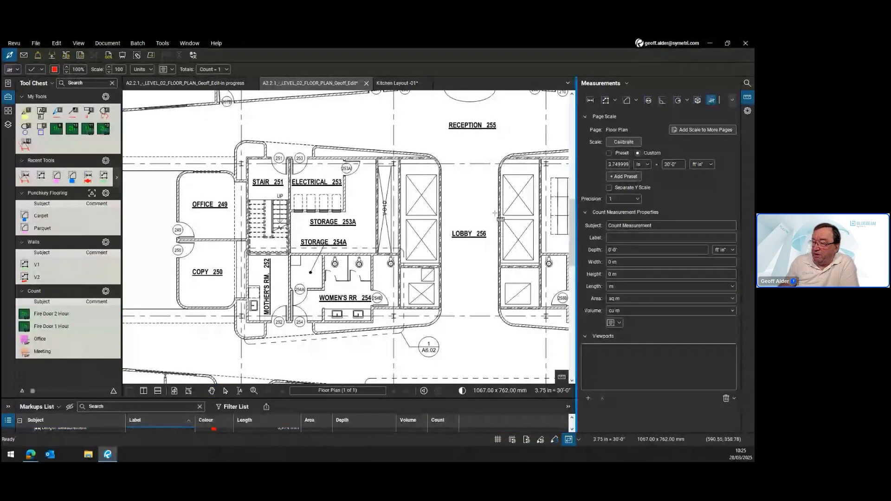
{"action": "left_click", "coordinate": [85, 316]}
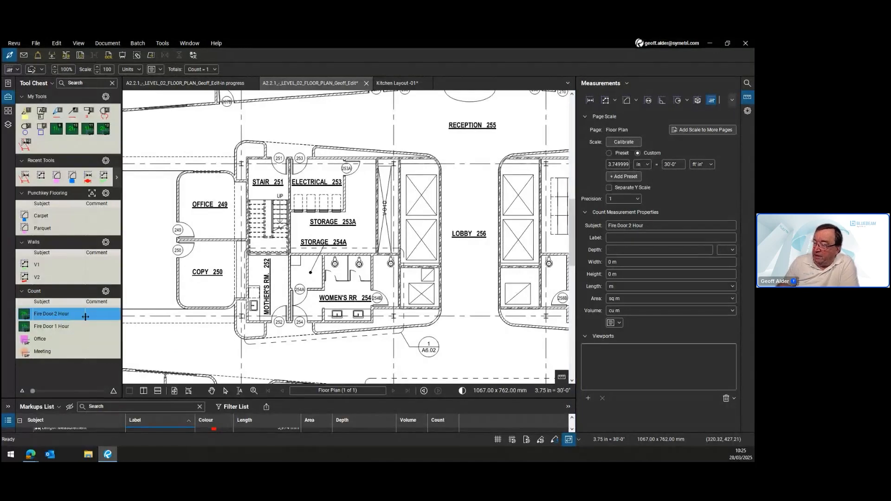
{"action": "scroll", "coordinate": [299, 155], "scroll_direction": "up", "scroll_amount": 3}
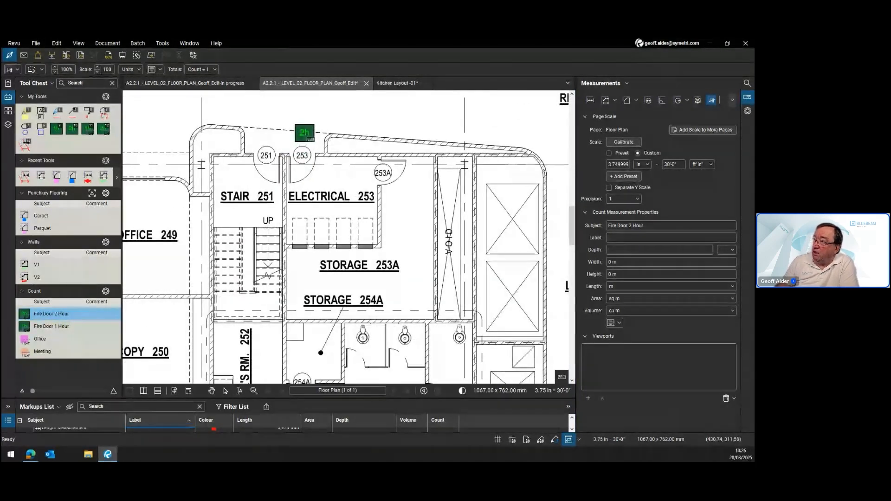
{"action": "left_click", "coordinate": [305, 133]}
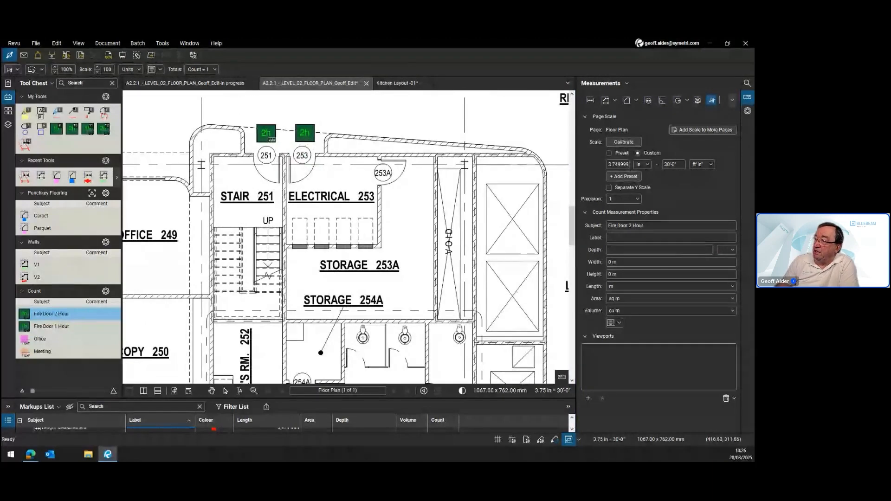
{"action": "left_click", "coordinate": [266, 134]}
Place Fire Door 2 Hour count markers beside doors 249 and 250 at Office 249 and Copy 250.
{"action": "left_click_drag", "start_coordinate": [319, 198], "coordinate": [442, 146]}
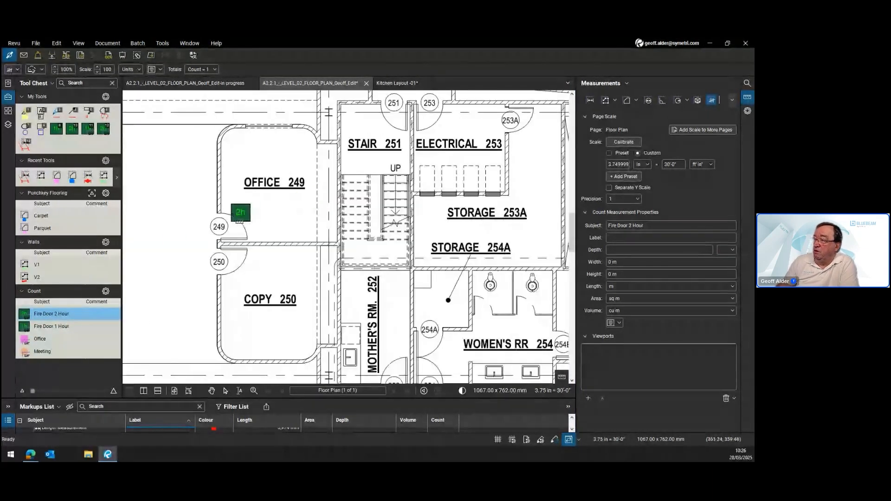
{"action": "left_click", "coordinate": [195, 227]}
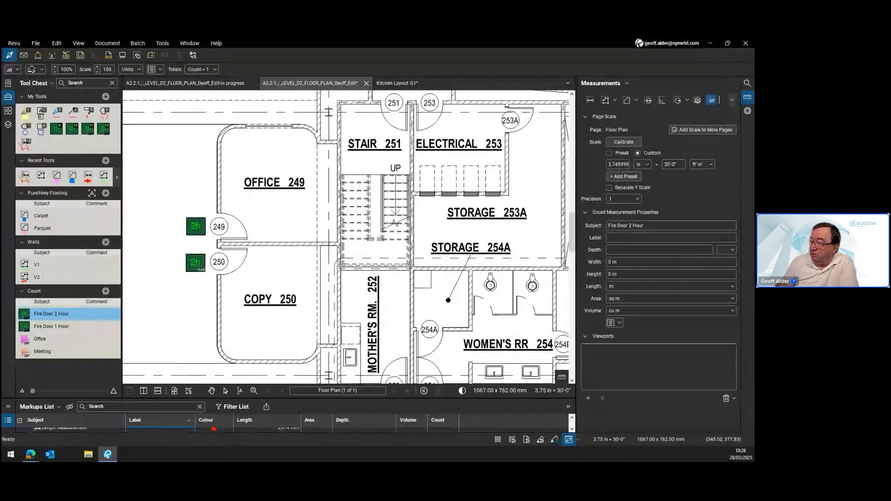
{"action": "left_click", "coordinate": [196, 263]}
Place Fire Door 2 Hour count markers below doors 252 and 254, and end the count.
{"action": "left_click_drag", "start_coordinate": [330, 277], "coordinate": [217, 151]}
{"action": "scroll", "coordinate": [330, 277], "scroll_direction": "down", "scroll_amount": 1}
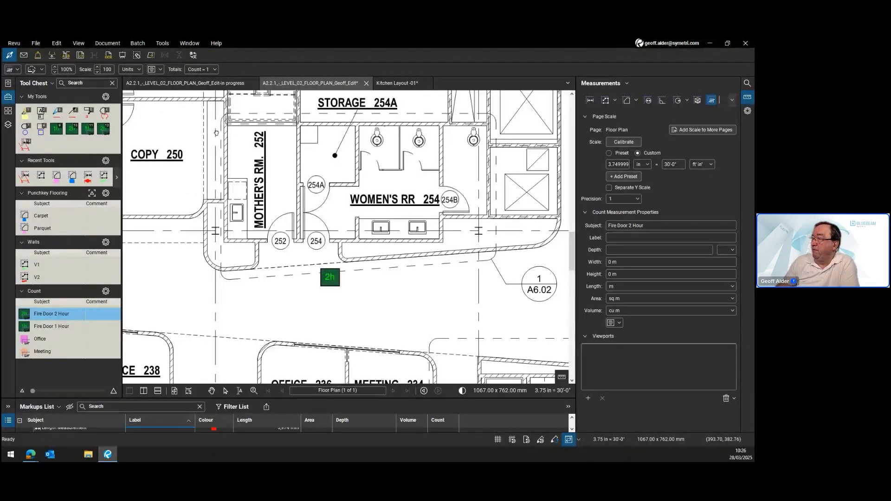
{"action": "left_click", "coordinate": [281, 266]}
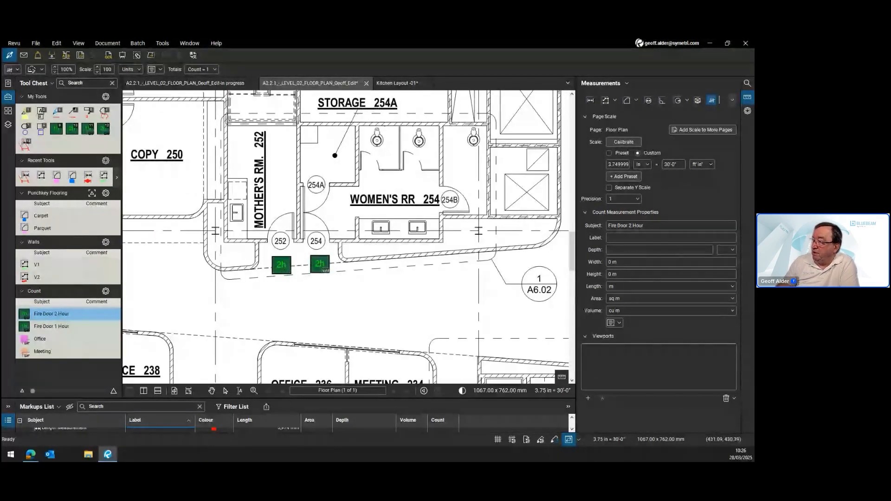
{"action": "left_click", "coordinate": [318, 264]}
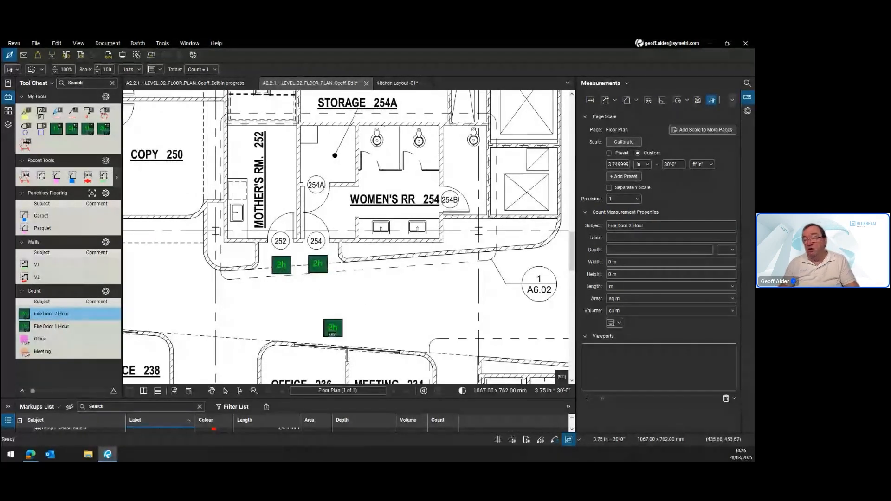
{"action": "key", "text": "Escape"}
{"action": "scroll", "coordinate": [306, 323], "scroll_direction": "down", "scroll_amount": 4}
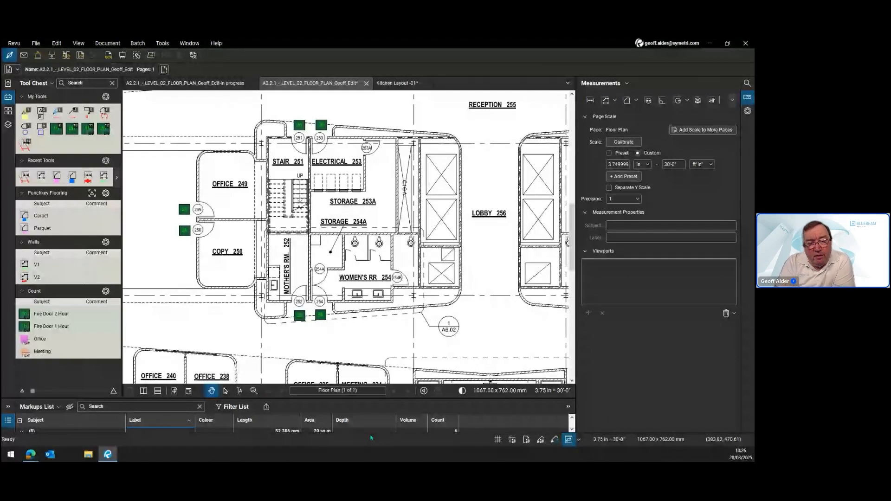
{"action": "left_click", "coordinate": [748, 83]}
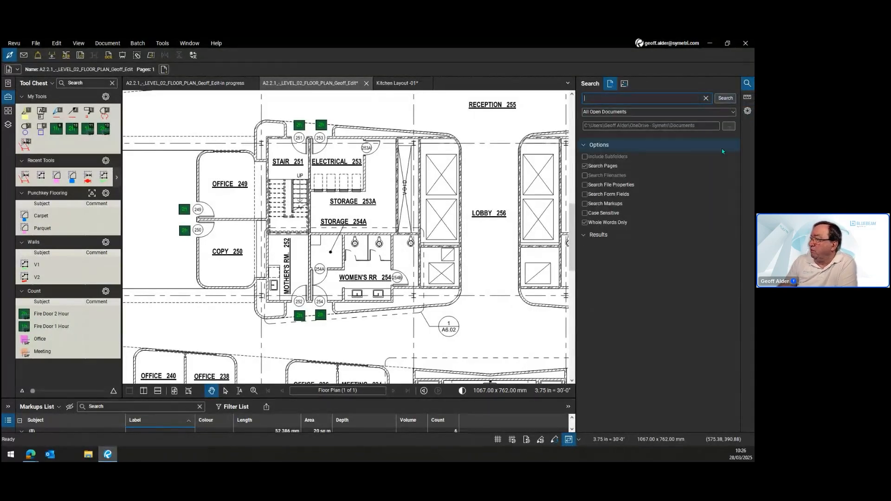
{"action": "left_click", "coordinate": [609, 85]}
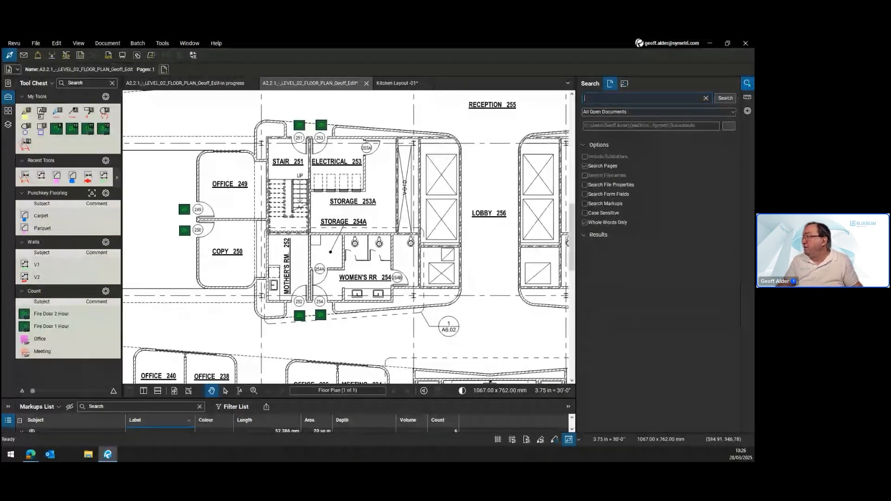
{"action": "left_click", "coordinate": [747, 97]}
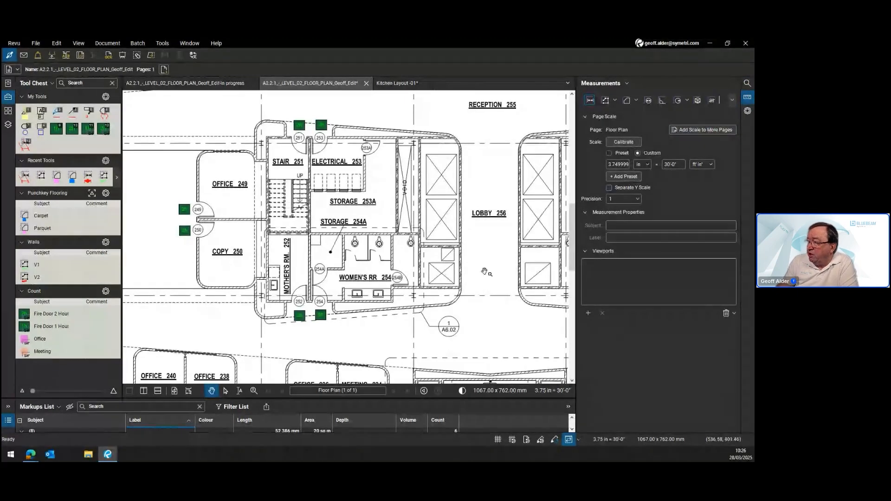
Place red check mark count measurements below the two toilets and the first urinal in Men's RR 258, and end the count.
{"action": "scroll", "coordinate": [485, 271], "scroll_direction": "up", "scroll_amount": 3}
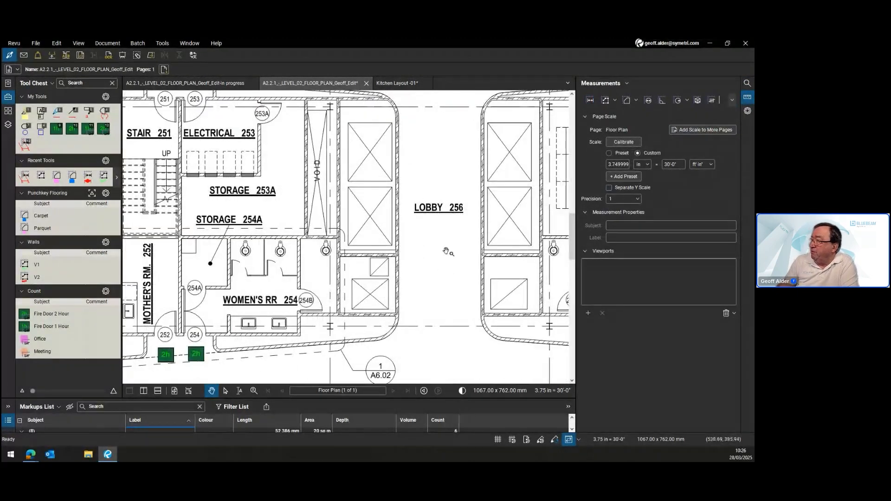
{"action": "left_click_drag", "start_coordinate": [446, 252], "coordinate": [404, 259]}
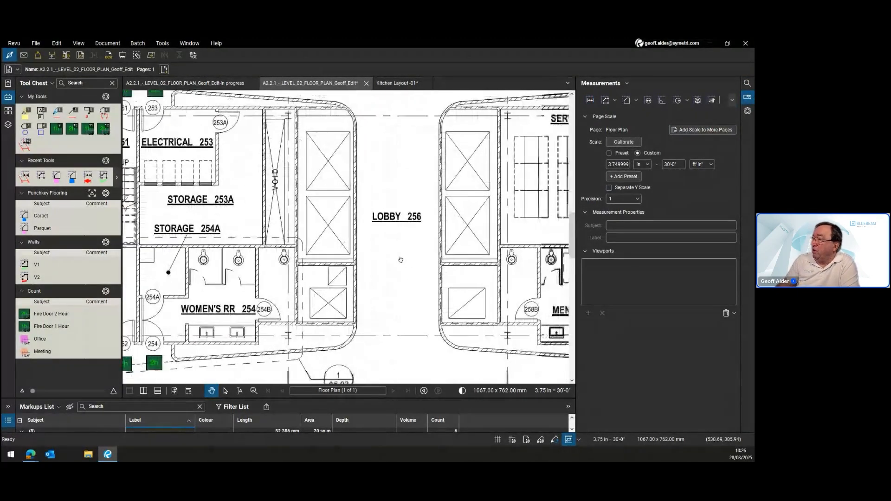
{"action": "left_click", "coordinate": [713, 101]}
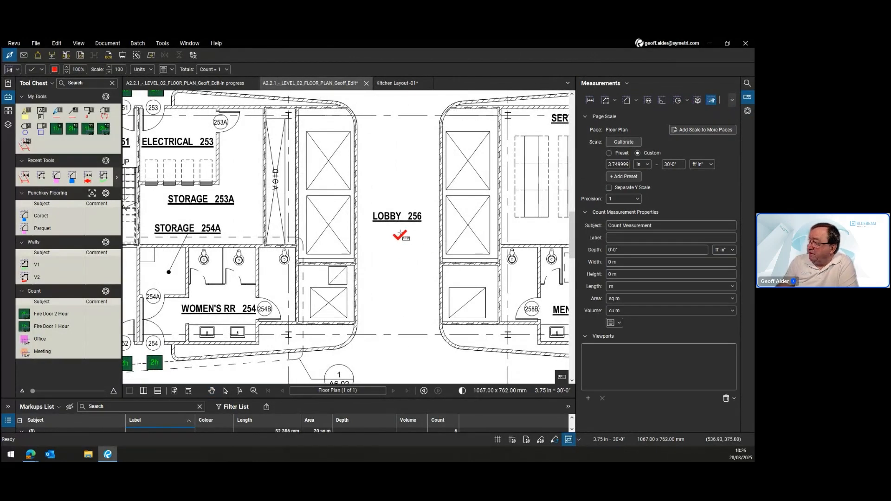
{"action": "scroll", "coordinate": [394, 234], "scroll_direction": "down", "scroll_amount": 2}
{"action": "scroll", "coordinate": [391, 238], "scroll_direction": "up", "scroll_amount": 1}
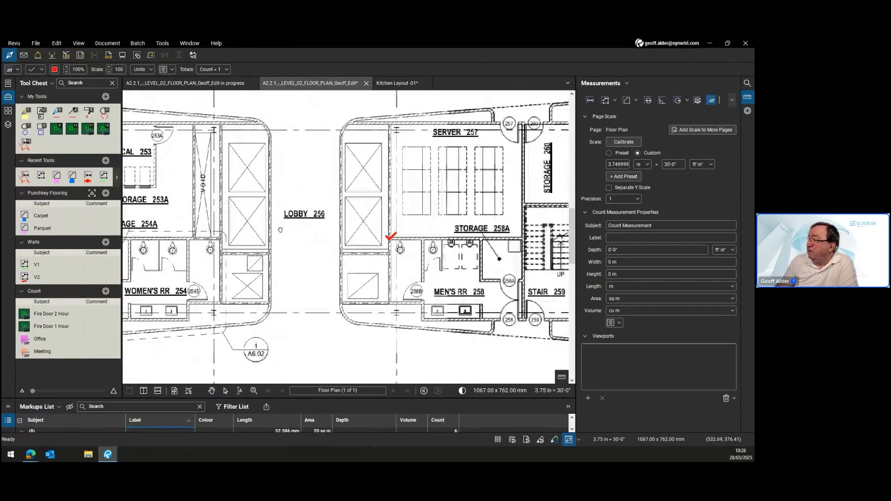
{"action": "left_click_drag", "start_coordinate": [390, 237], "coordinate": [340, 228]}
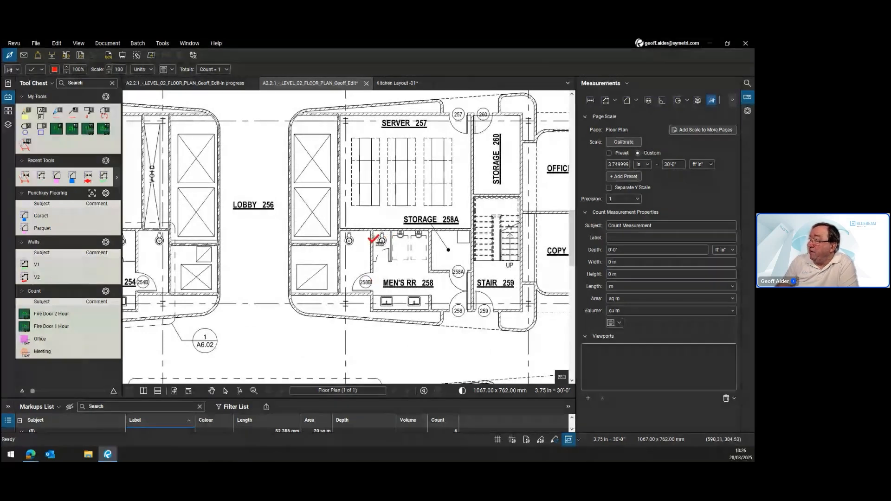
{"action": "scroll", "coordinate": [364, 238], "scroll_direction": "right", "scroll_amount": 3}
{"action": "left_click_drag", "start_coordinate": [348, 250], "coordinate": [277, 253]}
{"action": "left_click", "coordinate": [280, 249]}
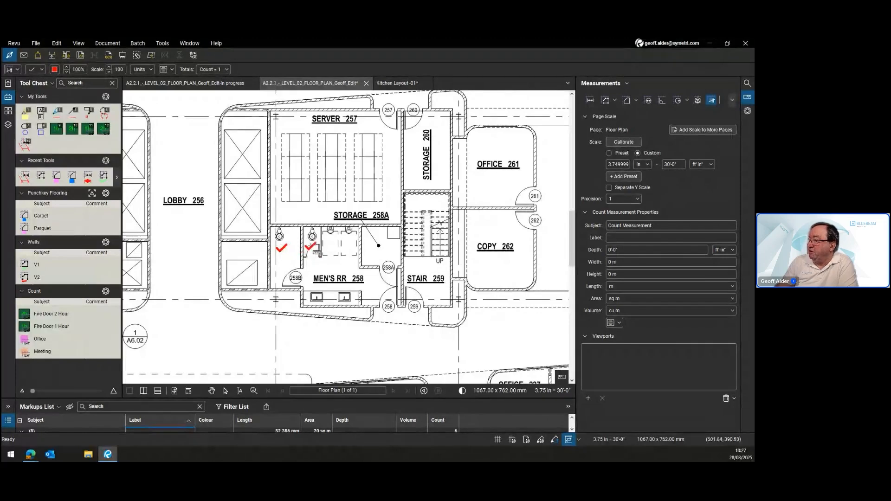
{"action": "left_click", "coordinate": [311, 246]}
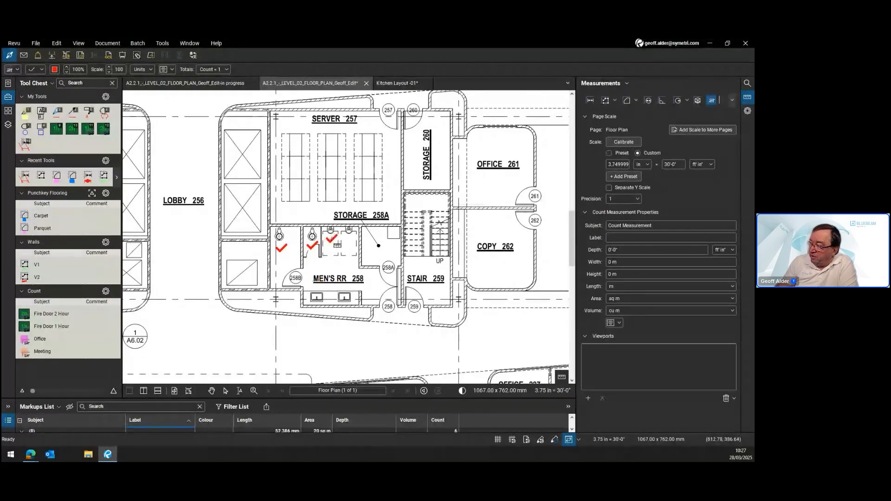
{"action": "left_click", "coordinate": [331, 244]}
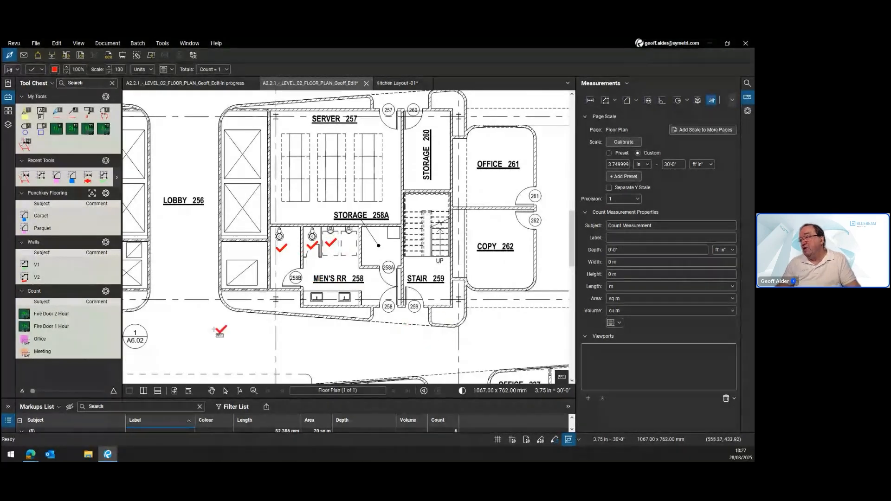
{"action": "key", "text": "Escape"}
Enlarge the Markups List to review the length, area and count entries, and shrink it again.
{"action": "scroll", "coordinate": [272, 325], "scroll_direction": "left", "scroll_amount": 3}
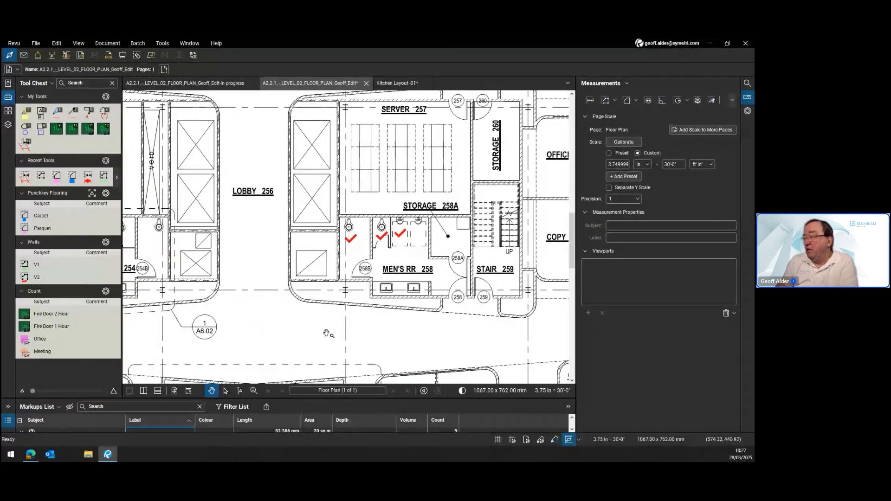
{"action": "scroll", "coordinate": [304, 316], "scroll_direction": "down", "scroll_amount": 2}
{"action": "left_click_drag", "start_coordinate": [301, 314], "coordinate": [313, 274]}
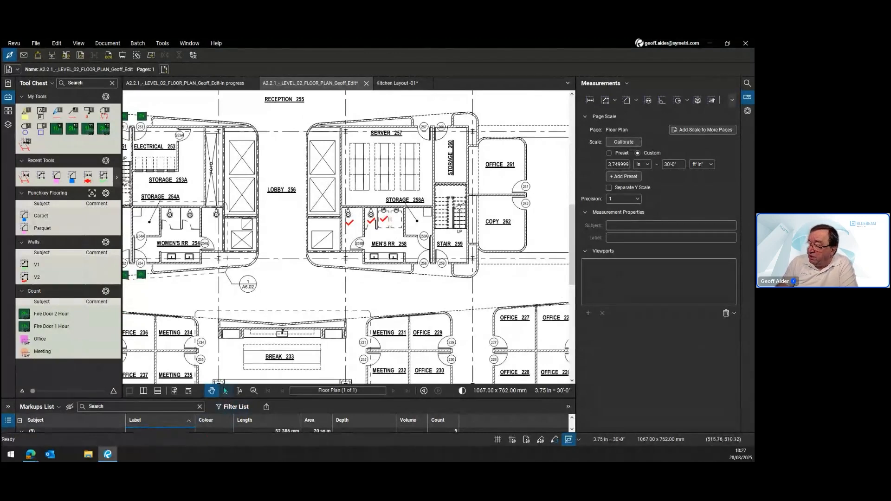
{"action": "left_click_drag", "start_coordinate": [223, 394], "coordinate": [233, 317]}
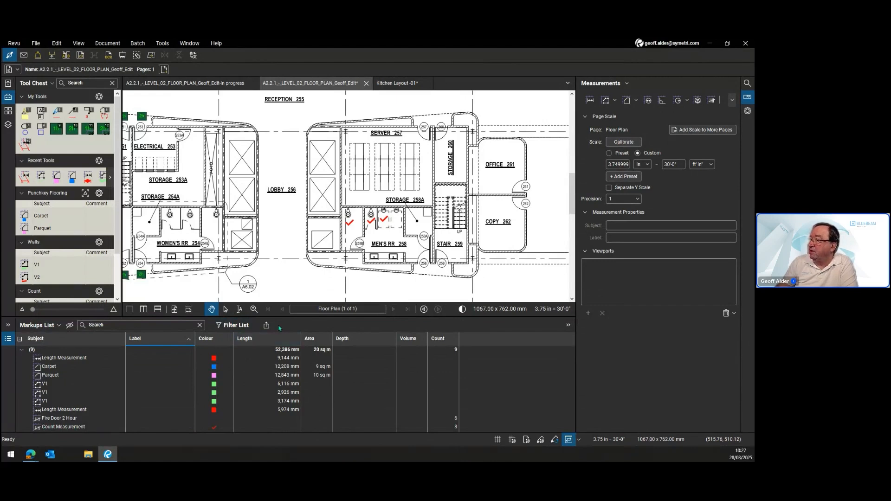
{"action": "left_click_drag", "start_coordinate": [269, 317], "coordinate": [259, 396]}
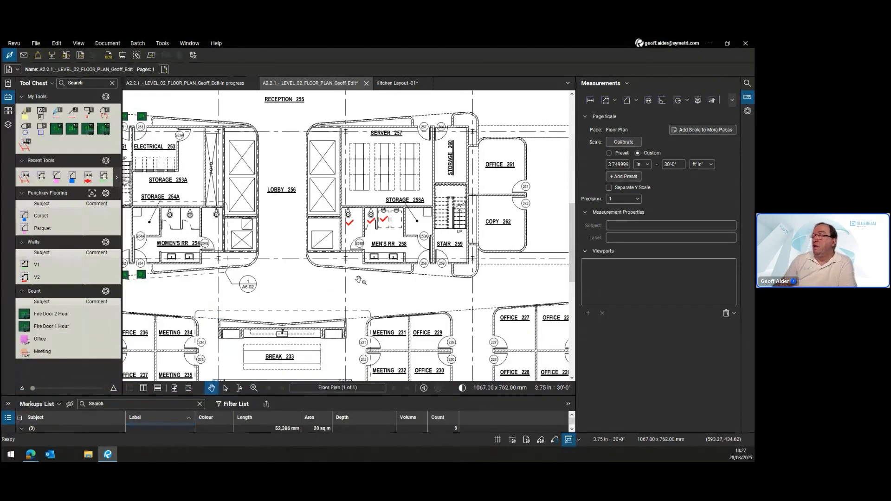
Try to resume the existing check mark count in Men's RR 258.
{"action": "right_click", "coordinate": [351, 225]}
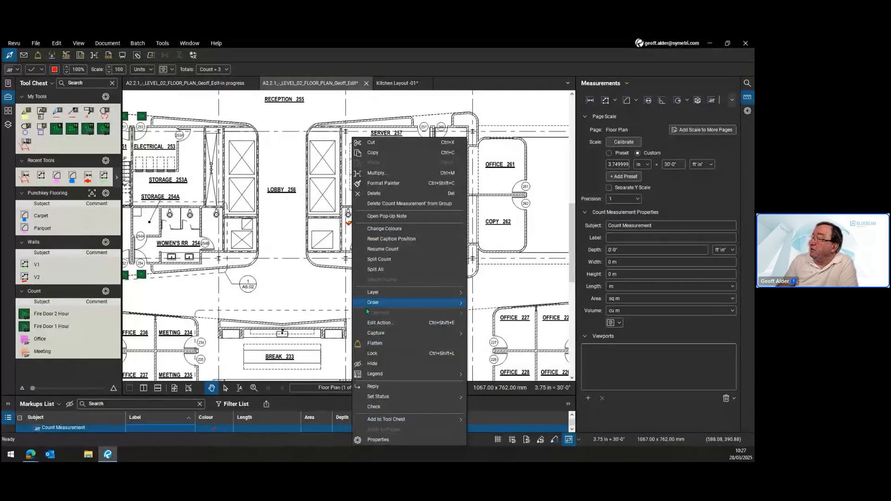
{"action": "left_click", "coordinate": [403, 252]}
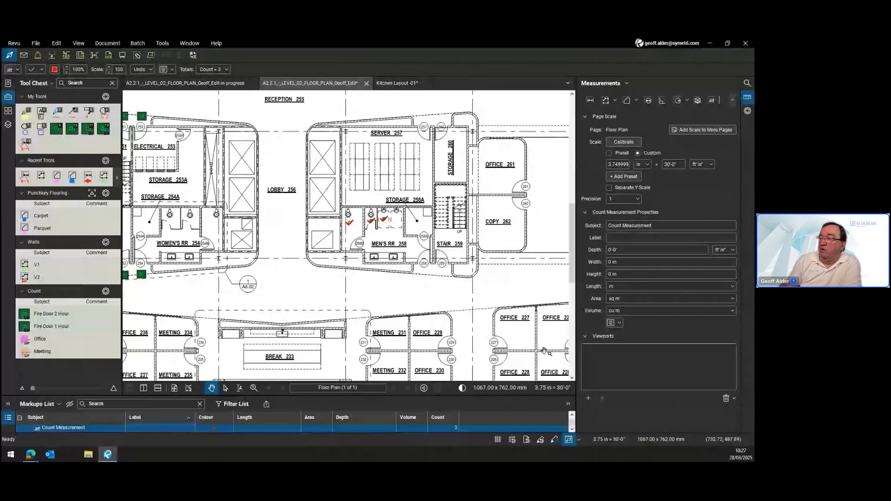
{"action": "left_click_drag", "start_coordinate": [317, 278], "coordinate": [531, 312]}
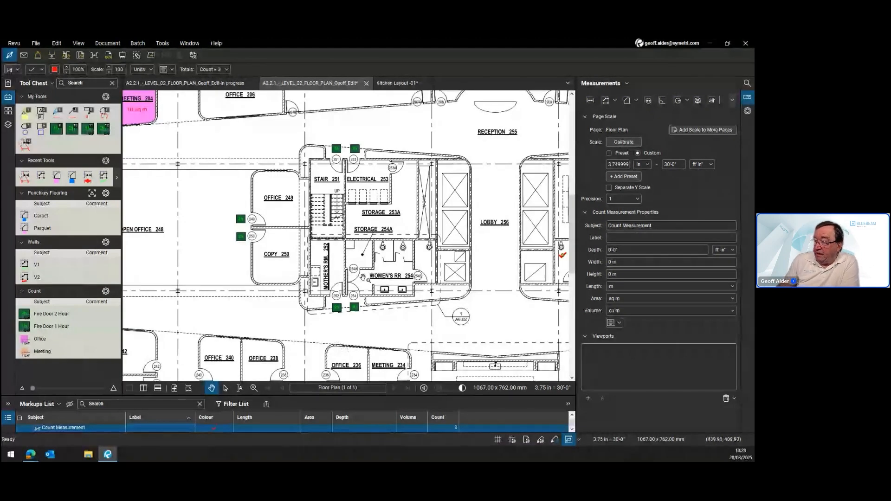
{"action": "left_click_drag", "start_coordinate": [394, 288], "coordinate": [346, 293]}
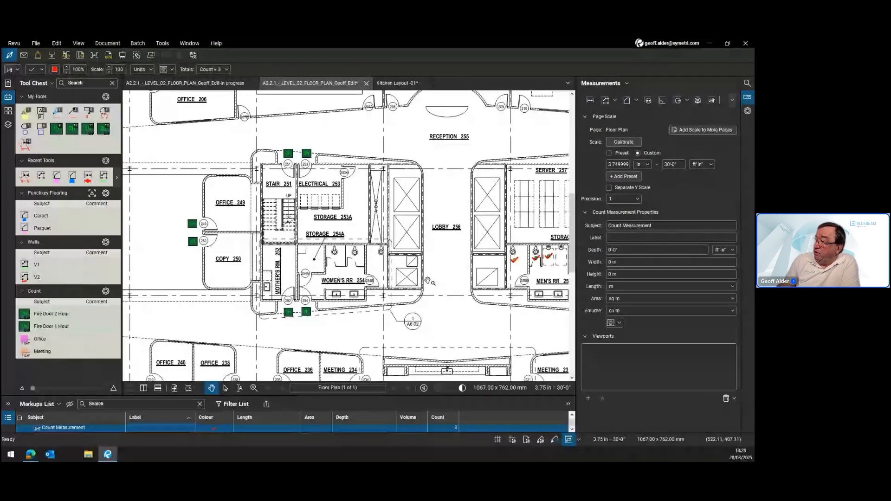
Search the pages of all open documents for the whole word "meeting".
{"action": "scroll", "coordinate": [428, 281], "scroll_direction": "down", "scroll_amount": 2}
{"action": "left_click_drag", "start_coordinate": [552, 235], "coordinate": [289, 265]}
{"action": "key", "text": "ctrl+f"}
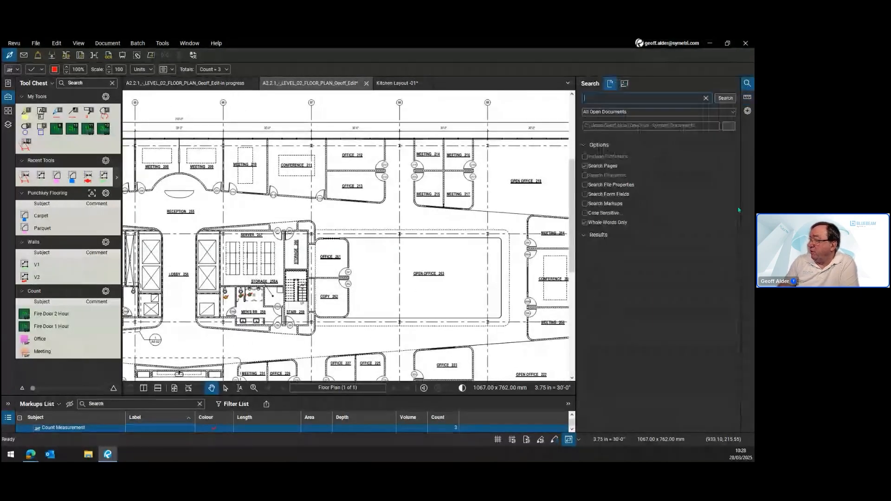
{"action": "scroll", "coordinate": [447, 200], "scroll_direction": "up", "scroll_amount": 4}
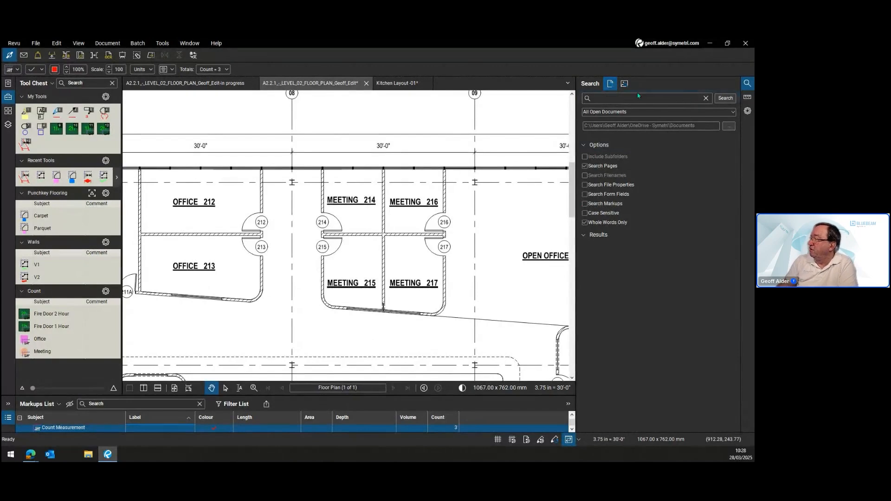
{"action": "left_click", "coordinate": [621, 99]}
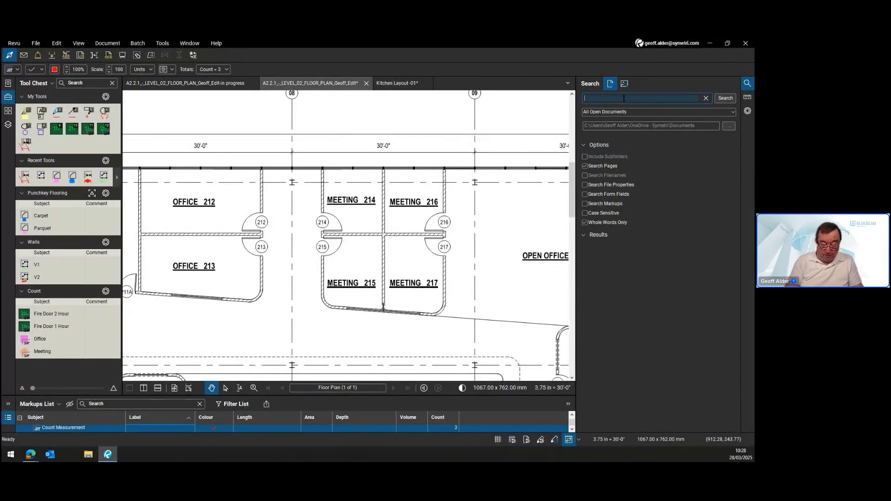
{"action": "type", "text": "meeti"}
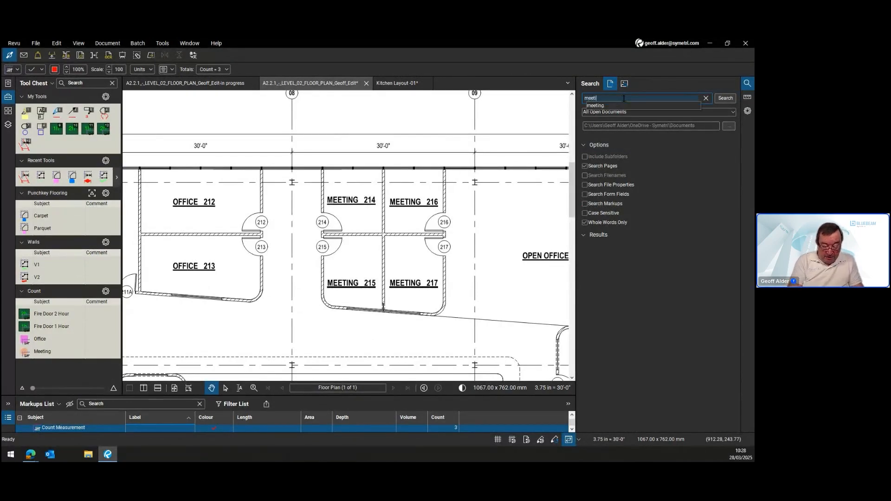
{"action": "type", "text": "ng"}
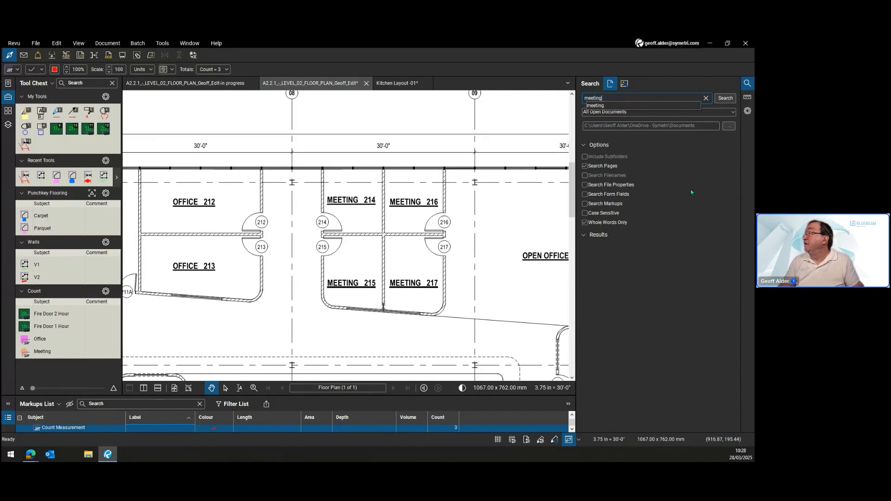
{"action": "left_click", "coordinate": [602, 106]}
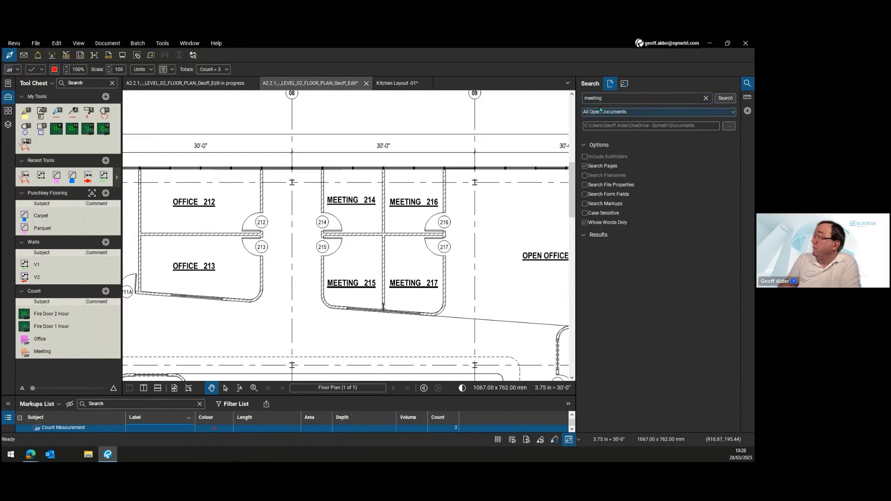
{"action": "left_click", "coordinate": [725, 98]}
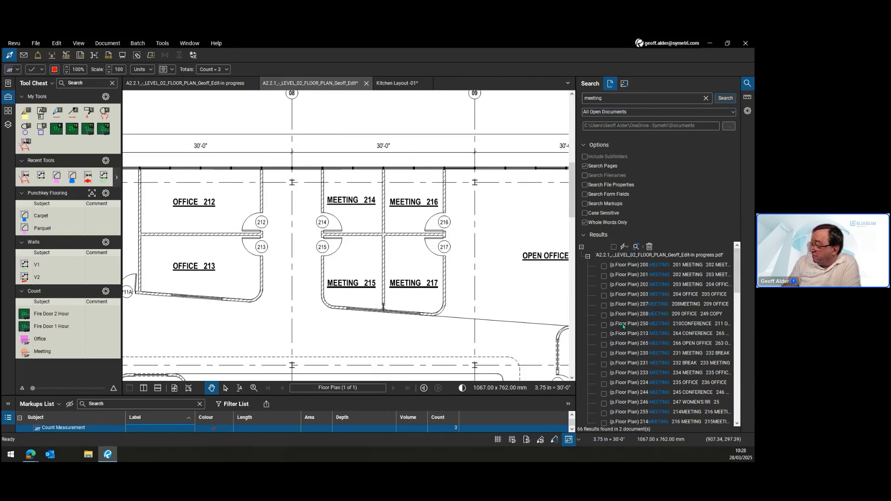
Check all "meeting" search results and apply the Meeting count measurement from the Count tool set to them.
{"action": "scroll", "coordinate": [626, 332], "scroll_direction": "down", "scroll_amount": 4}
{"action": "scroll", "coordinate": [625, 333], "scroll_direction": "down", "scroll_amount": 5}
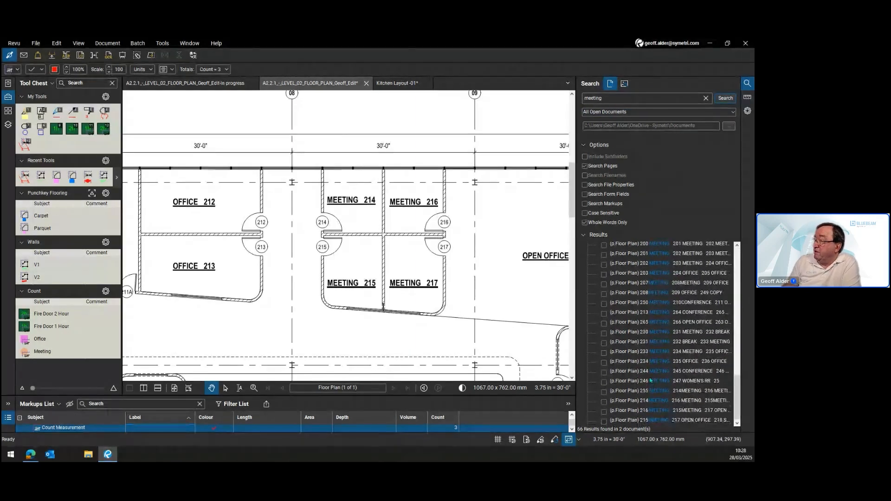
{"action": "scroll", "coordinate": [650, 380], "scroll_direction": "up", "scroll_amount": 4}
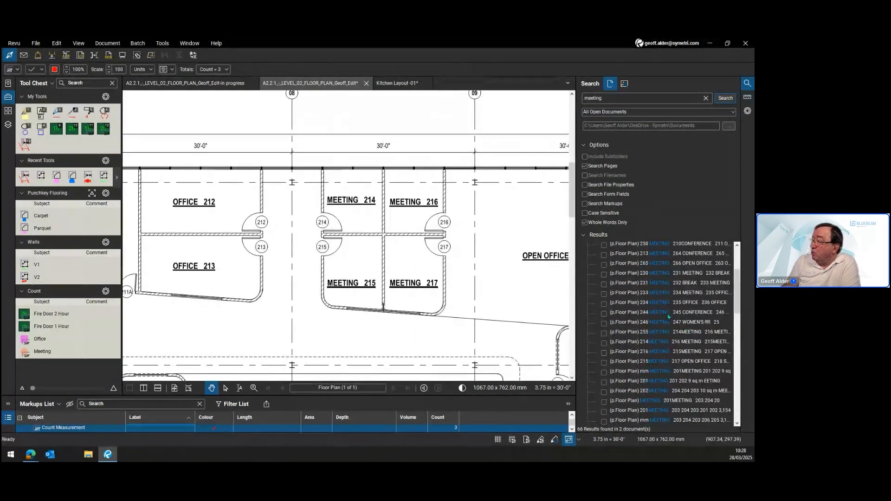
{"action": "scroll", "coordinate": [668, 316], "scroll_direction": "up", "scroll_amount": 3}
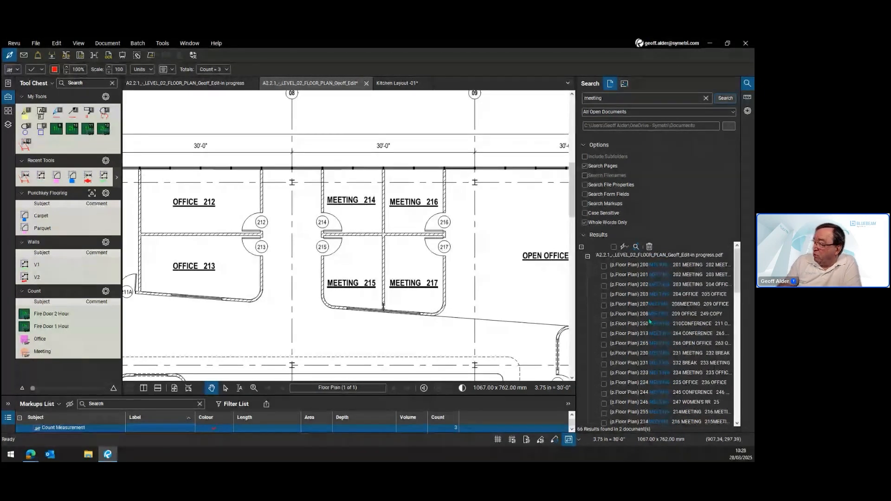
{"action": "left_click", "coordinate": [614, 247]}
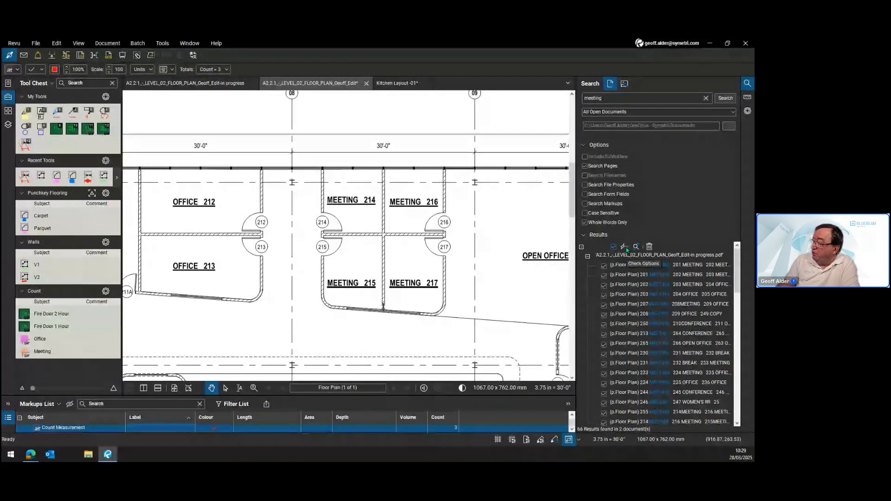
{"action": "left_click", "coordinate": [625, 247]}
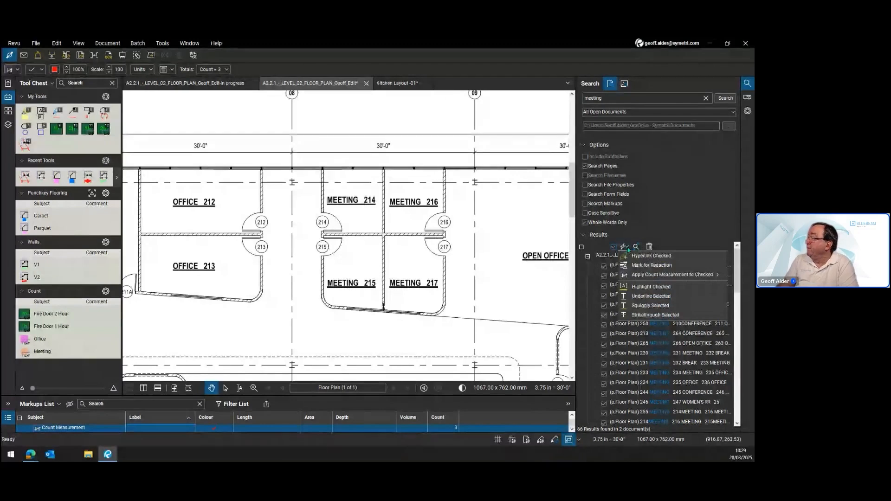
{"action": "left_click", "coordinate": [651, 275]}
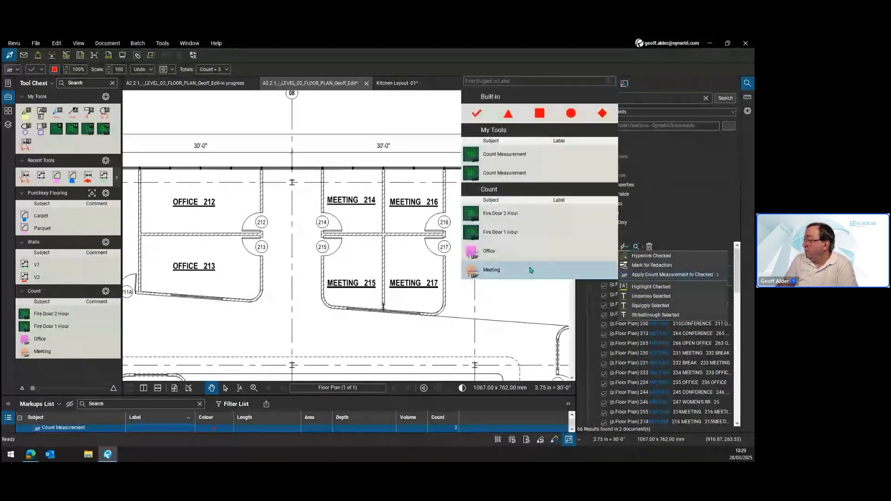
{"action": "left_click", "coordinate": [496, 272]}
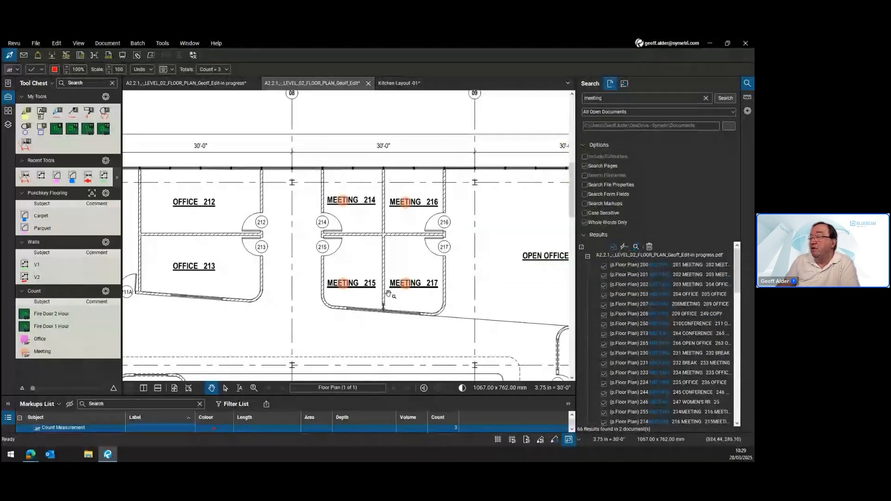
{"action": "scroll", "coordinate": [389, 294], "scroll_direction": "down", "scroll_amount": 4}
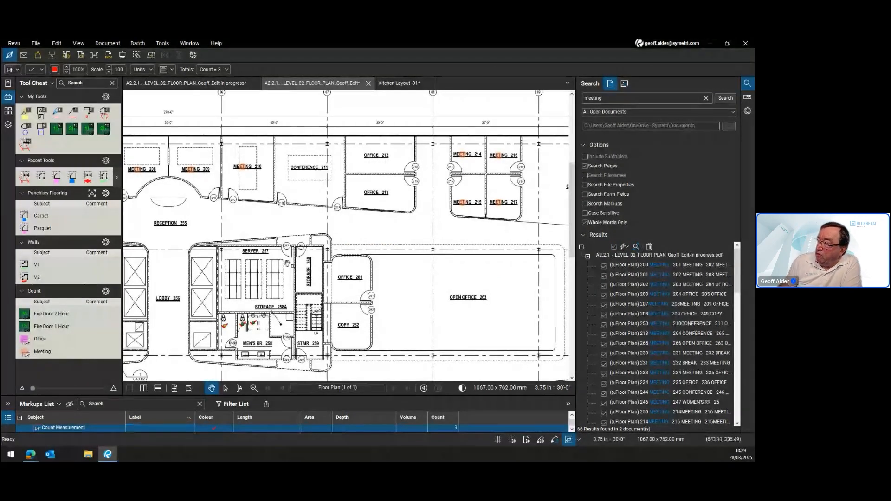
{"action": "scroll", "coordinate": [292, 265], "scroll_direction": "down", "scroll_amount": 3}
{"action": "left_click_drag", "start_coordinate": [292, 263], "coordinate": [312, 235]}
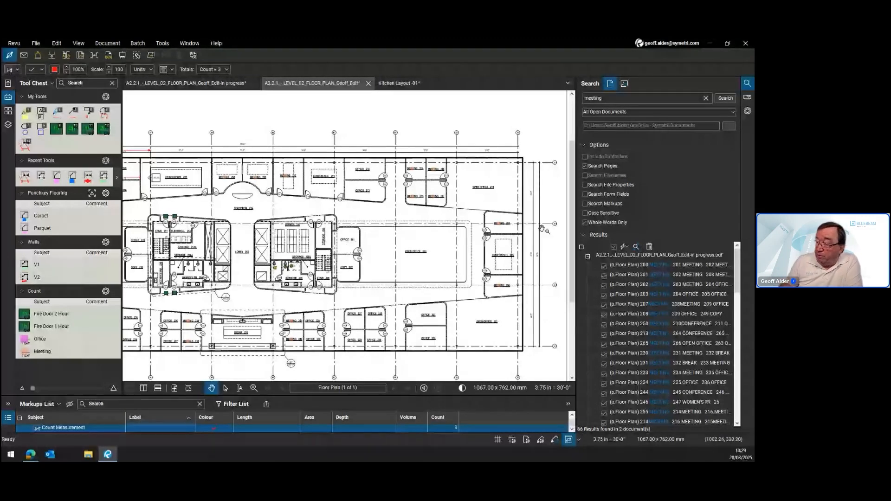
Examine the Meeting count marks placed across the rooms of the Level 02 floor plan.
{"action": "scroll", "coordinate": [237, 290], "scroll_direction": "up", "scroll_amount": 1}
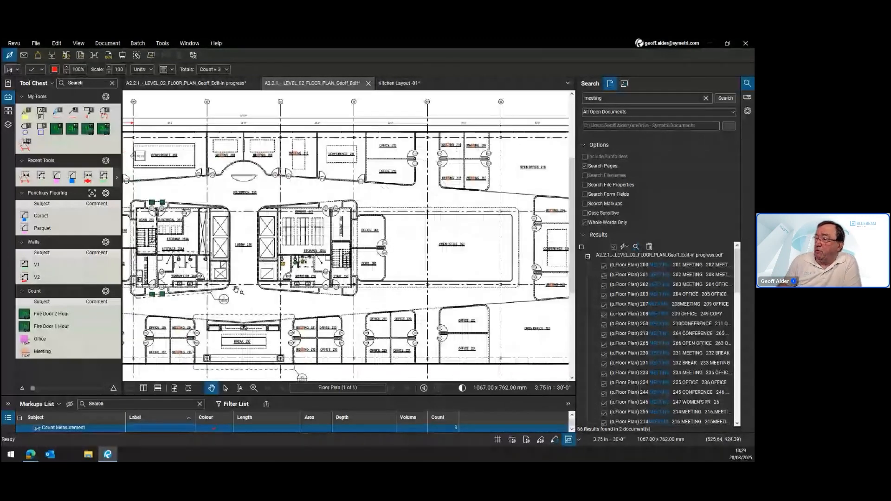
{"action": "scroll", "coordinate": [237, 290], "scroll_direction": "up", "scroll_amount": 2}
{"action": "left_click_drag", "start_coordinate": [237, 290], "coordinate": [439, 311]}
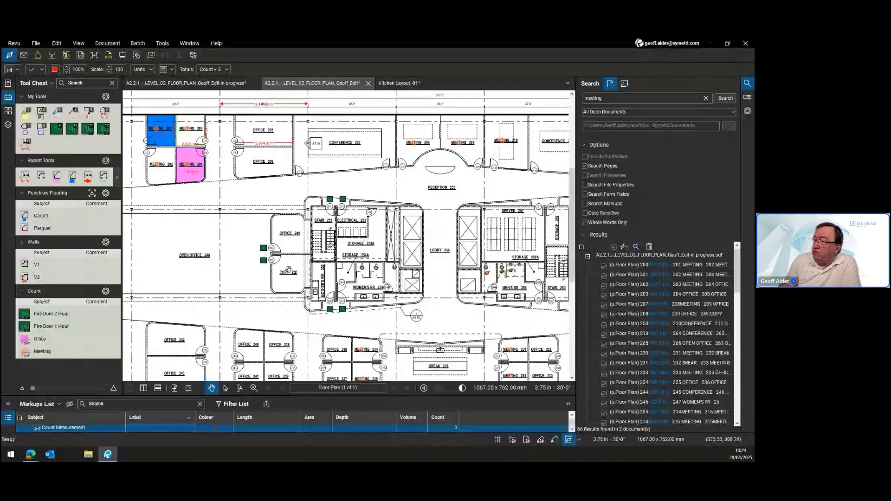
{"action": "scroll", "coordinate": [285, 266], "scroll_direction": "down", "scroll_amount": 1}
{"action": "scroll", "coordinate": [285, 267], "scroll_direction": "down", "scroll_amount": 2}
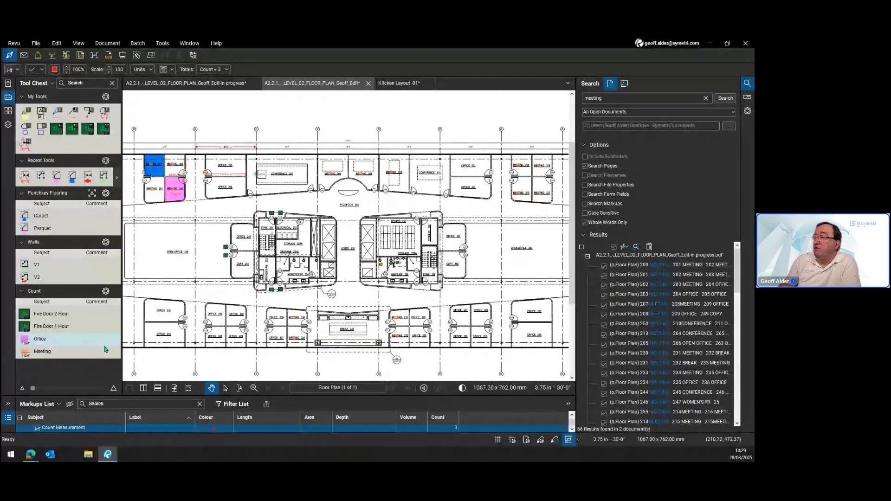
{"action": "scroll", "coordinate": [327, 271], "scroll_direction": "down", "scroll_amount": 1}
{"action": "left_click_drag", "start_coordinate": [343, 276], "coordinate": [314, 258]}
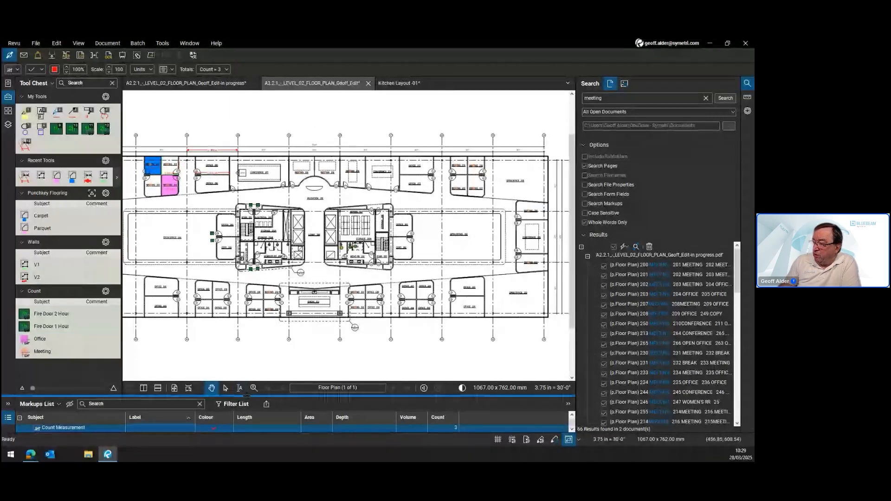
Enlarge the Markups List to review the Meeting count and the overall totals, and reduce its height again.
{"action": "left_click_drag", "start_coordinate": [246, 396], "coordinate": [246, 337]}
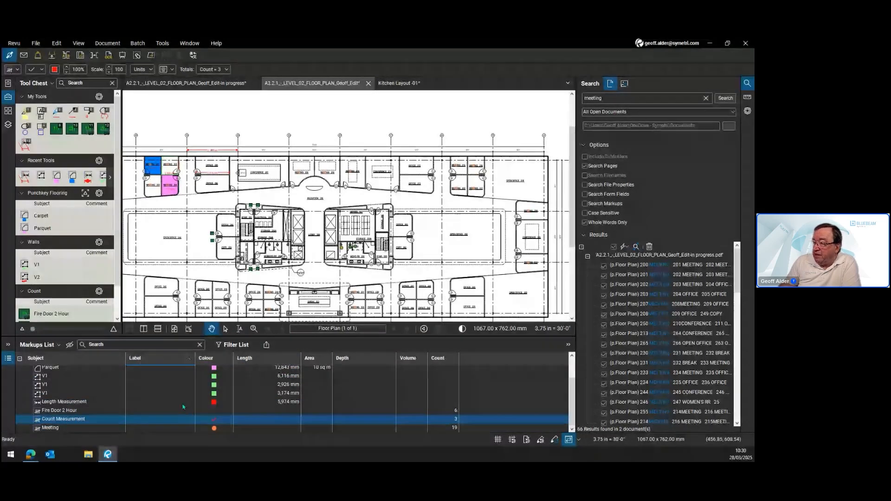
{"action": "scroll", "coordinate": [179, 403], "scroll_direction": "up", "scroll_amount": 1}
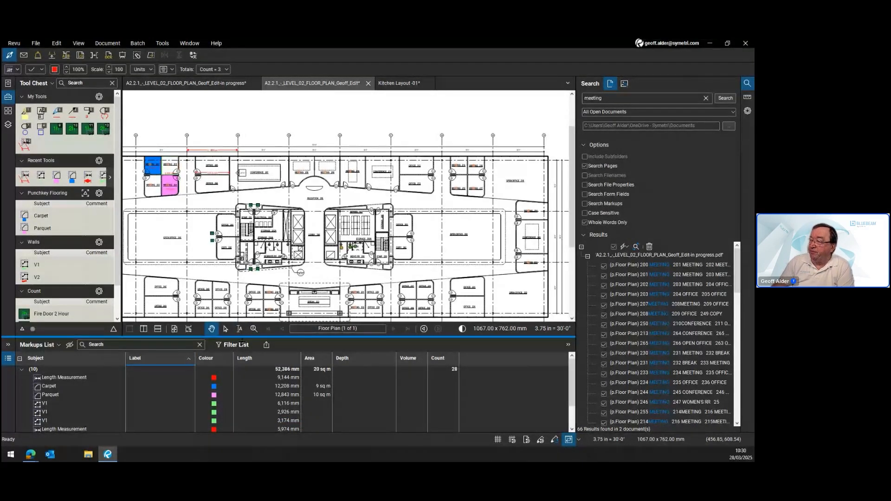
{"action": "left_click_drag", "start_coordinate": [242, 338], "coordinate": [242, 366]}
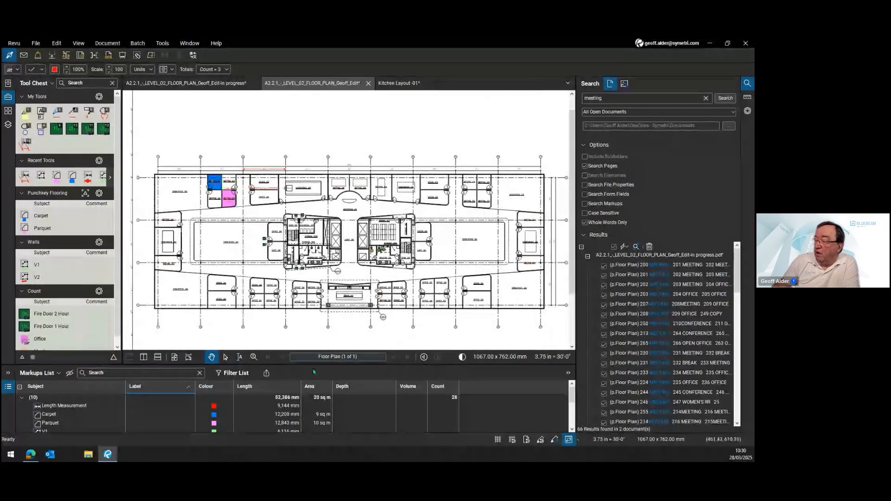
Export the markups as a PDF summary, appended and hyperlinked to the current PDF, without overwriting an existing file.
{"action": "left_click", "coordinate": [266, 374]}
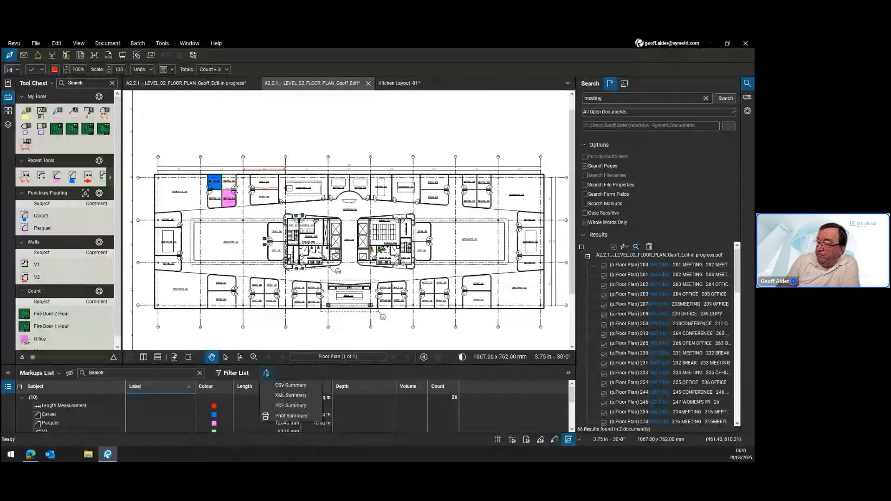
{"action": "left_click", "coordinate": [290, 407]}
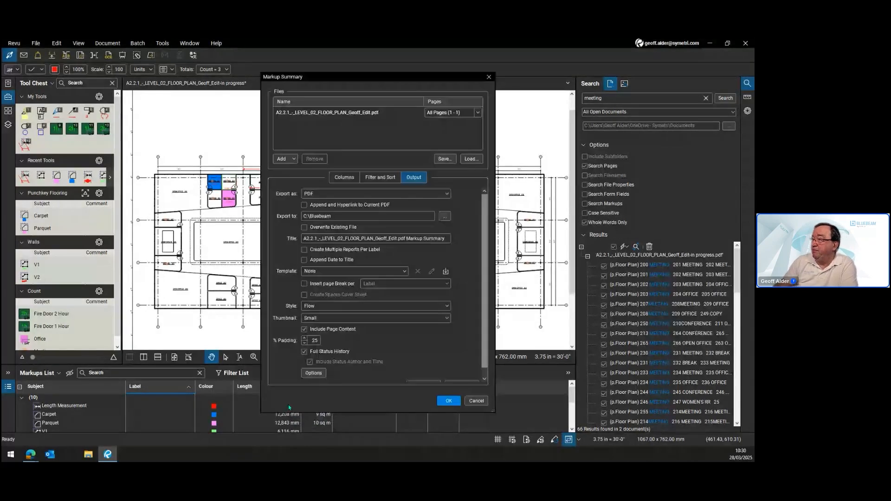
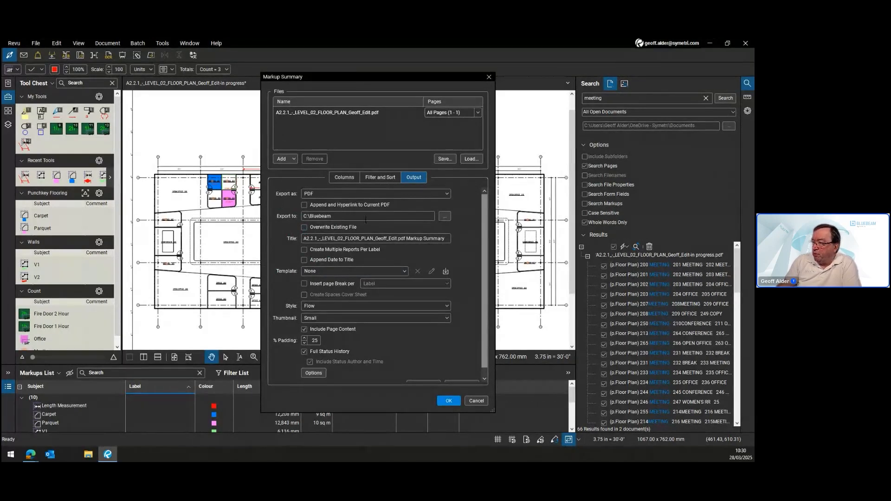
{"action": "left_click", "coordinate": [304, 228]}
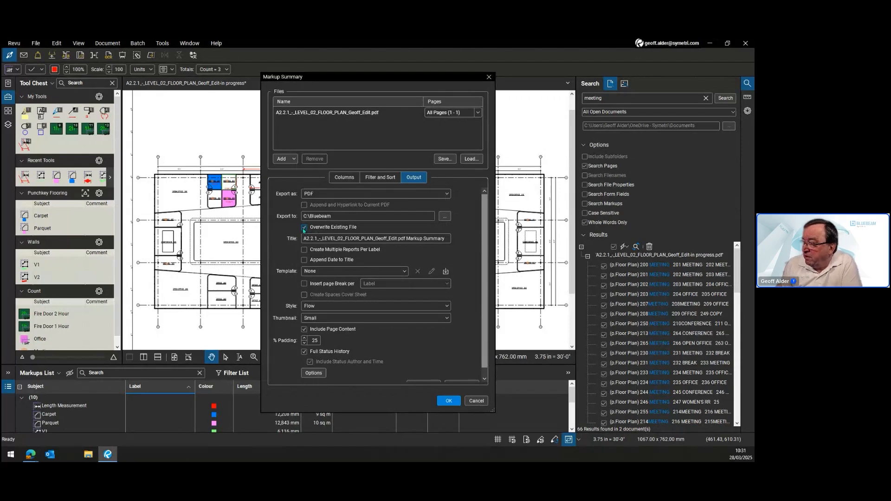
{"action": "left_click", "coordinate": [304, 227]}
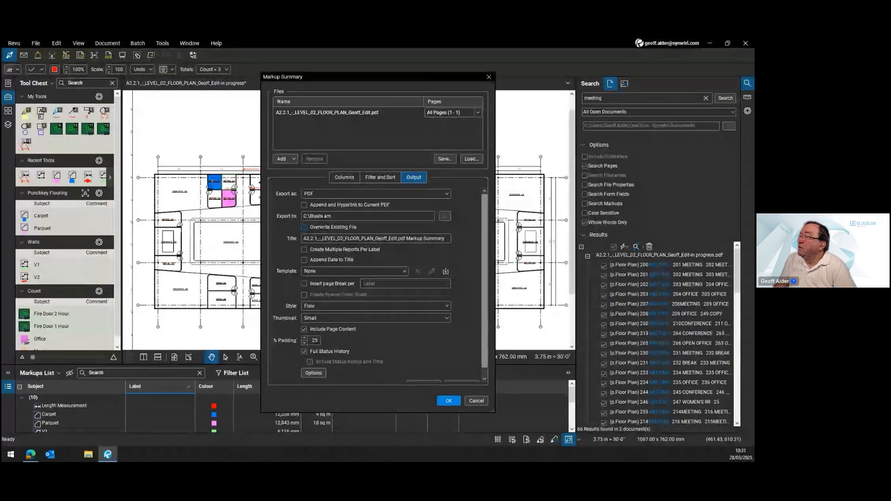
{"action": "left_click", "coordinate": [304, 205]}
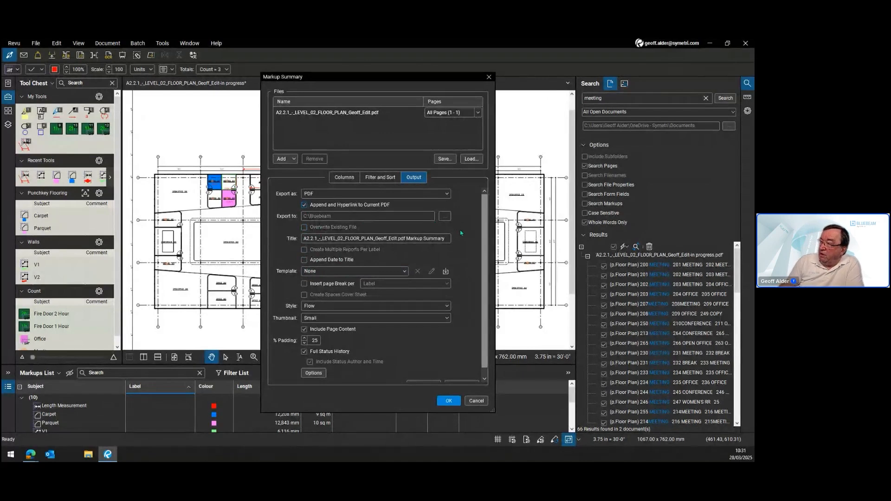
{"action": "left_click", "coordinate": [448, 401]}
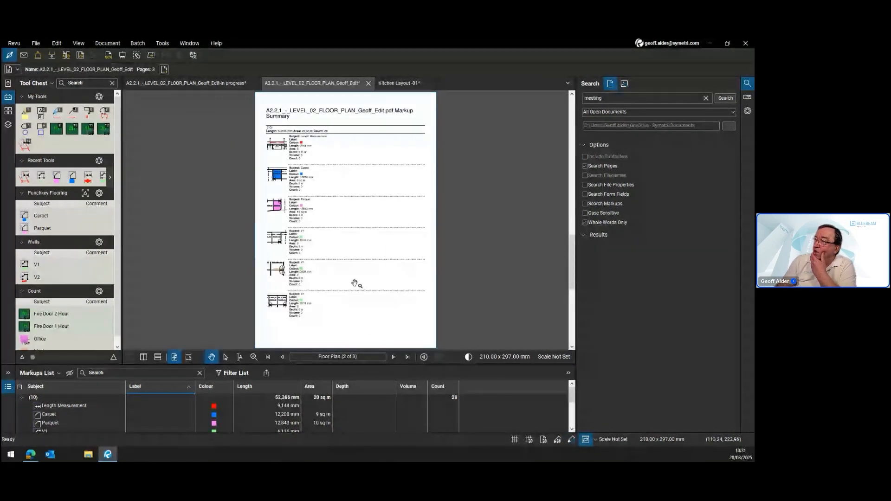
Show the page thumbnails and view the floor plan page and the first appended summary page.
{"action": "left_click", "coordinate": [7, 112]}
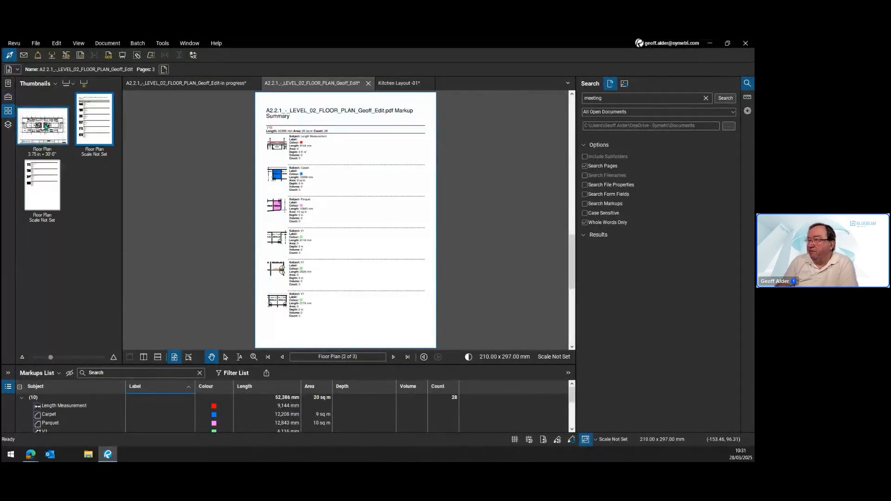
{"action": "left_click", "coordinate": [46, 126]}
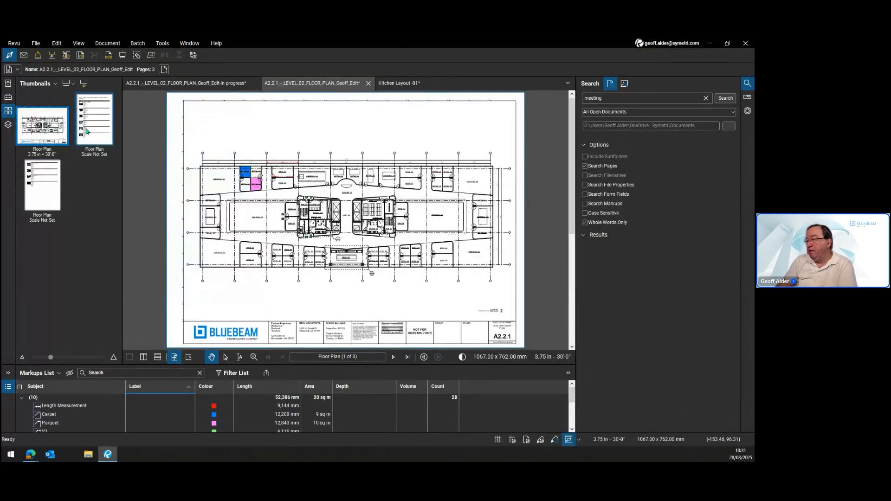
{"action": "left_click", "coordinate": [88, 131]}
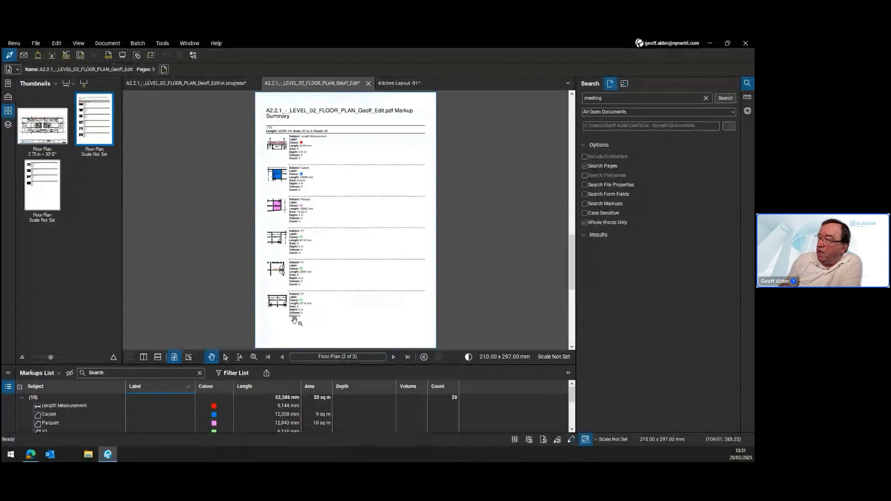
Read the first summary page and follow the first Length Measurement entry's image link to its location on the floor plan.
{"action": "scroll", "coordinate": [271, 154], "scroll_direction": "up", "scroll_amount": 1}
{"action": "scroll", "coordinate": [271, 154], "scroll_direction": "up", "scroll_amount": 2}
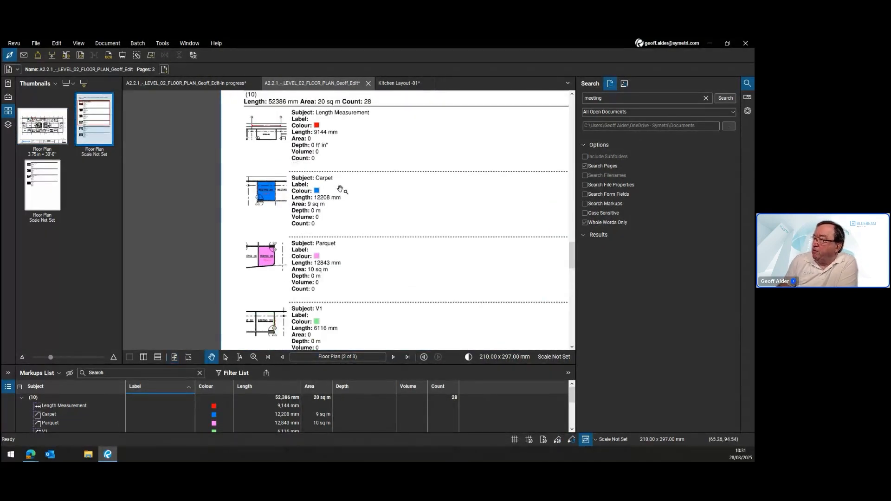
{"action": "scroll", "coordinate": [338, 189], "scroll_direction": "up", "scroll_amount": 2}
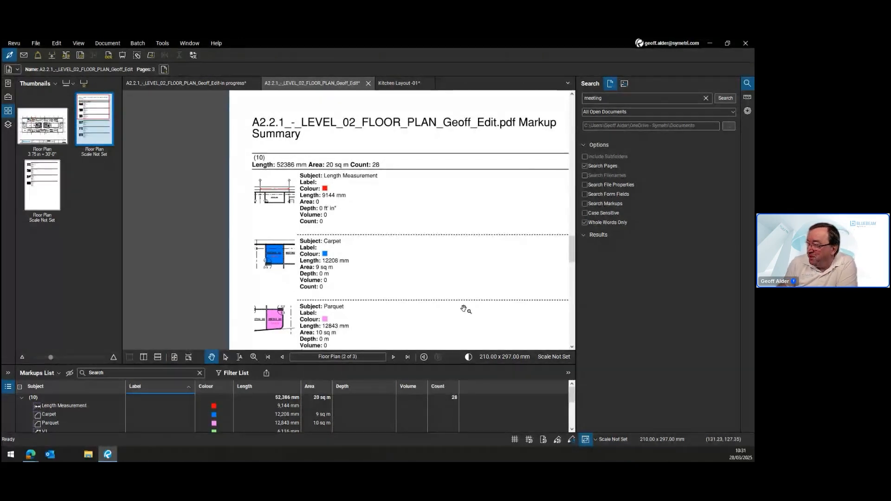
{"action": "scroll", "coordinate": [321, 209], "scroll_direction": "up", "scroll_amount": 2}
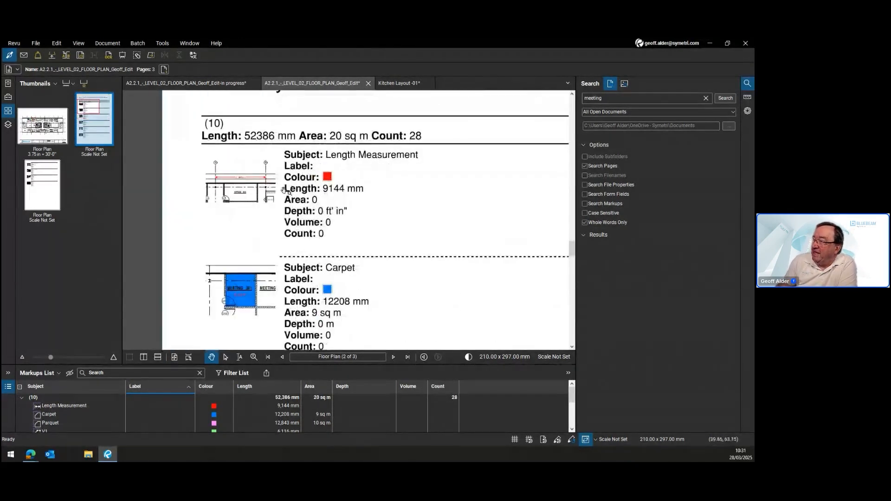
{"action": "left_click", "coordinate": [257, 199]}
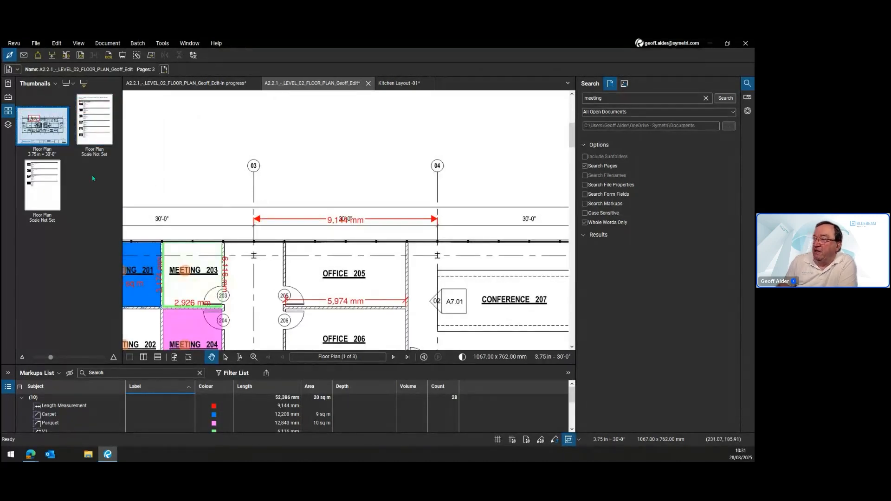
Go to the last summary page and follow the Count Measurement entry's image link to the check marks in Men's RR 258.
{"action": "left_click", "coordinate": [99, 129]}
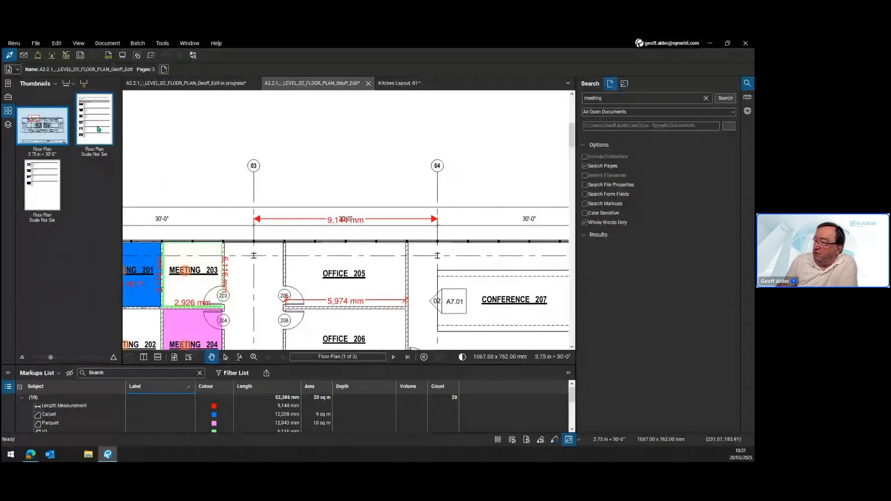
{"action": "scroll", "coordinate": [317, 260], "scroll_direction": "down", "scroll_amount": 5}
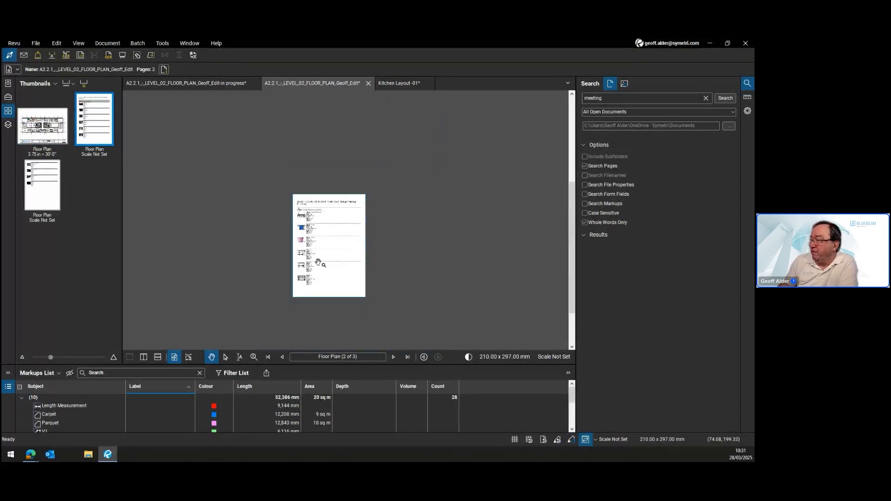
{"action": "scroll", "coordinate": [316, 258], "scroll_direction": "up", "scroll_amount": 3}
{"action": "left_click", "coordinate": [49, 187]}
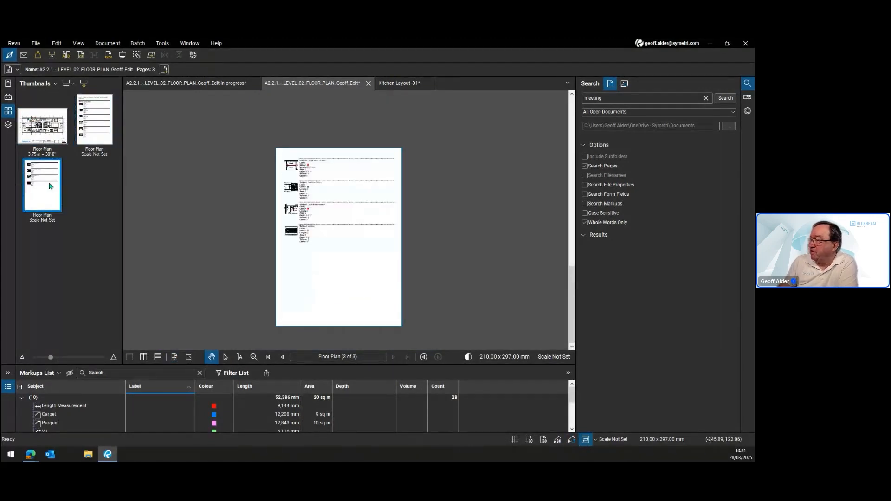
{"action": "scroll", "coordinate": [366, 249], "scroll_direction": "up", "scroll_amount": 3}
{"action": "scroll", "coordinate": [366, 249], "scroll_direction": "up", "scroll_amount": 1}
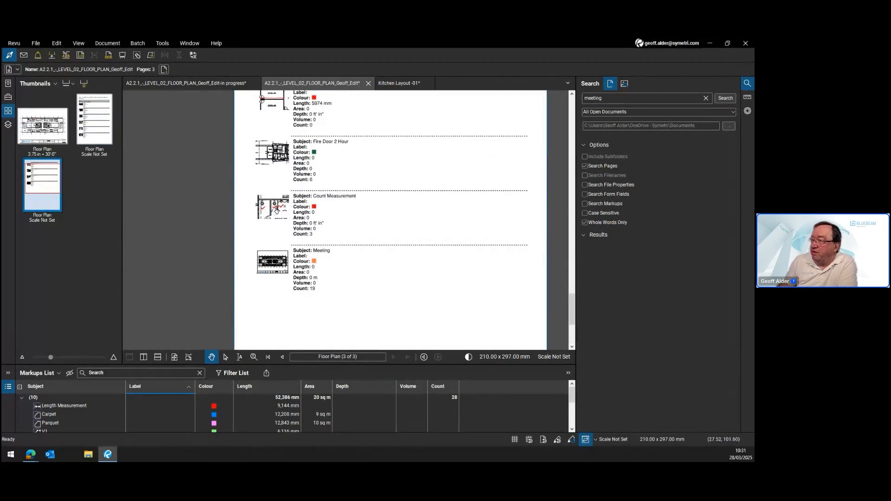
{"action": "left_click", "coordinate": [274, 212]}
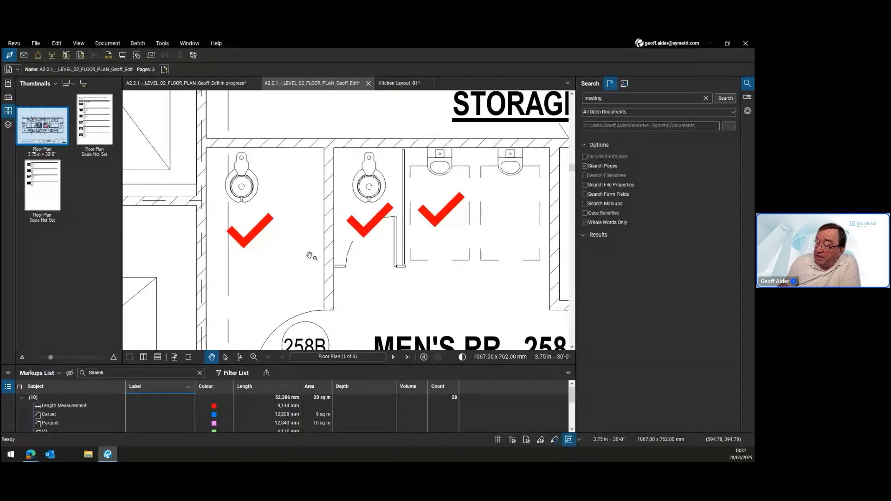
{"action": "scroll", "coordinate": [313, 265], "scroll_direction": "down", "scroll_amount": 1}
{"action": "scroll", "coordinate": [313, 264], "scroll_direction": "down", "scroll_amount": 5}
{"action": "scroll", "coordinate": [327, 263], "scroll_direction": "up", "scroll_amount": 1}
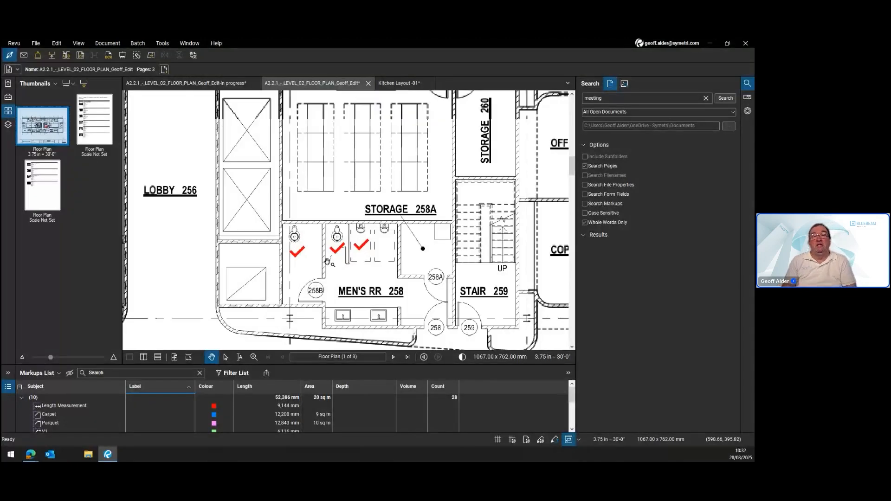
{"action": "scroll", "coordinate": [327, 262], "scroll_direction": "down", "scroll_amount": 1}
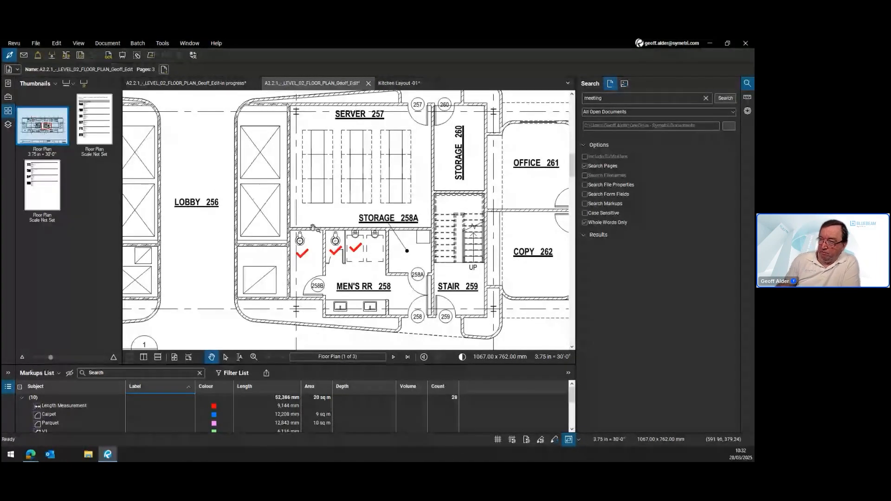
Compare the floor plan page with the first summary page and examine its Carpet, Parquet and V1 entries.
{"action": "left_click", "coordinate": [98, 133]}
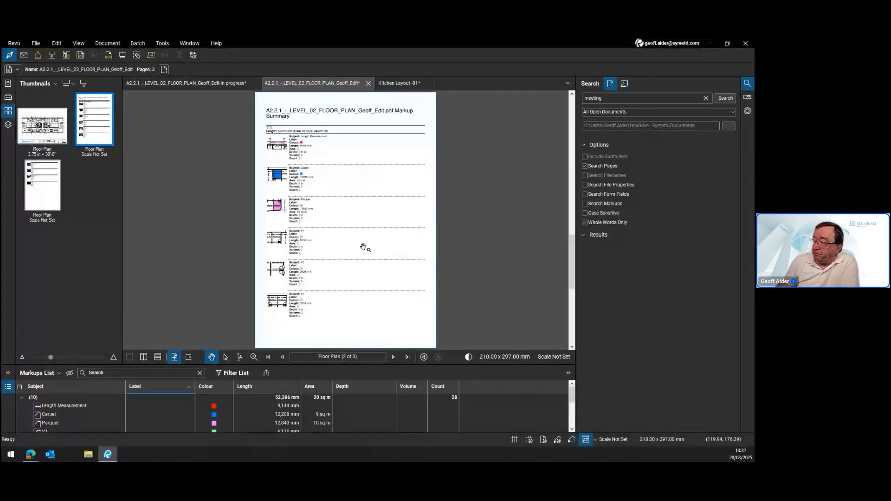
{"action": "left_click", "coordinate": [49, 121]}
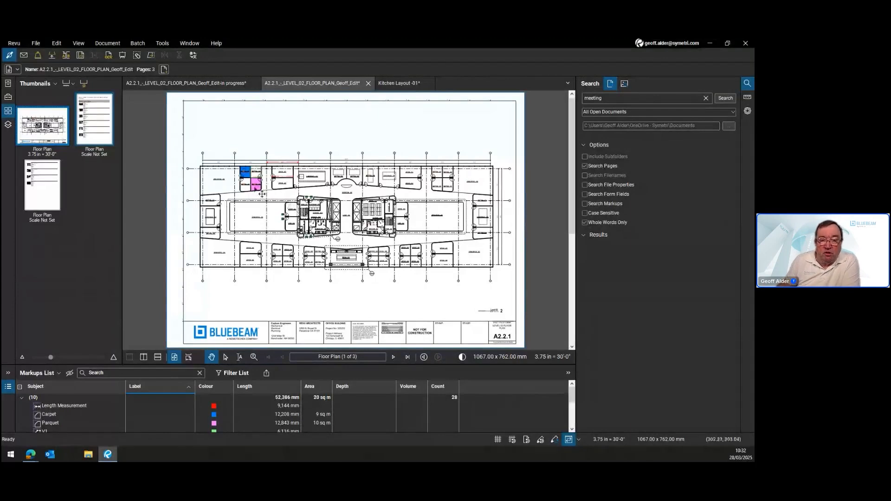
{"action": "left_click", "coordinate": [102, 119]}
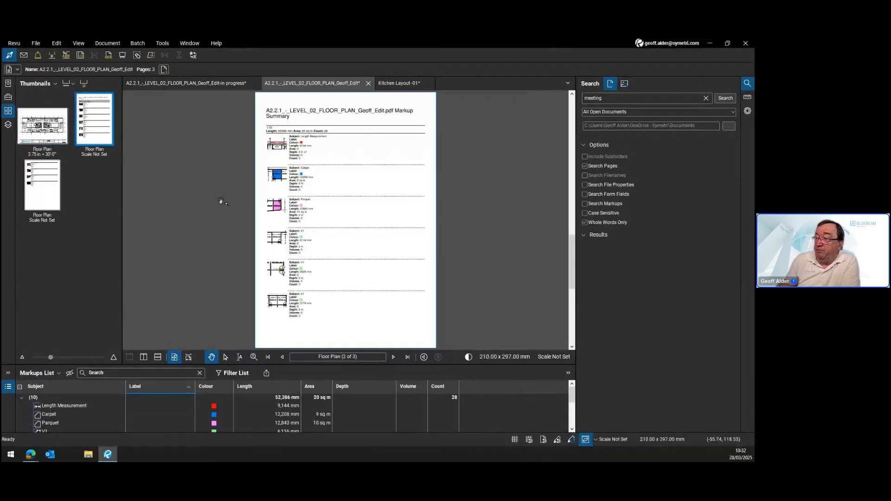
{"action": "scroll", "coordinate": [313, 237], "scroll_direction": "up", "scroll_amount": 3}
{"action": "scroll", "coordinate": [313, 238], "scroll_direction": "up", "scroll_amount": 1}
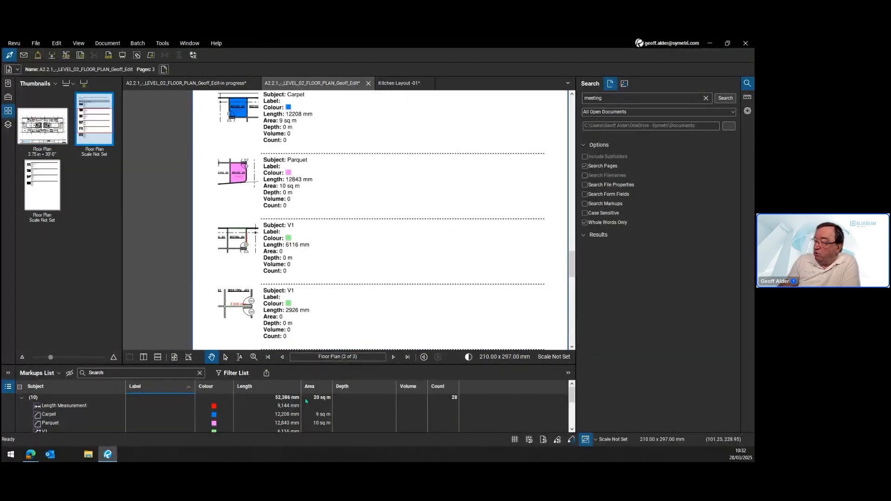
Return to the floor plan page and bring the marked-up rooms into view.
{"action": "left_click", "coordinate": [33, 130]}
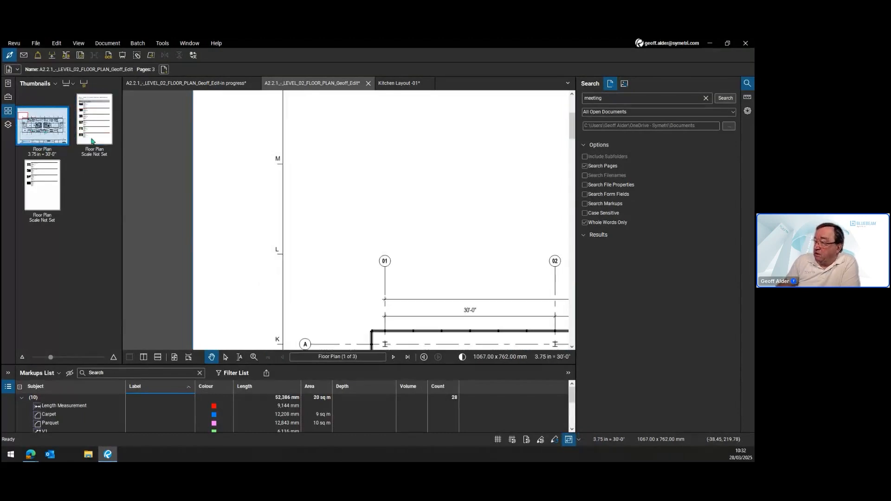
{"action": "scroll", "coordinate": [320, 291], "scroll_direction": "down", "scroll_amount": 5}
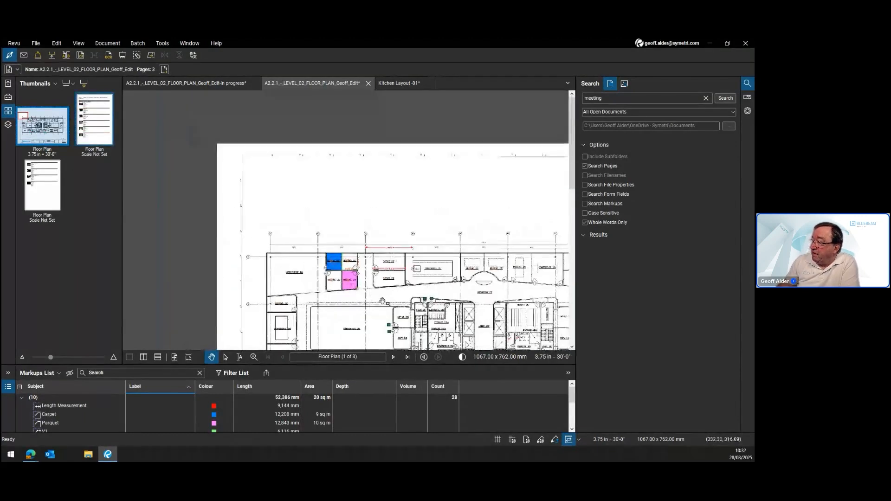
{"action": "left_click_drag", "start_coordinate": [267, 250], "coordinate": [250, 228]}
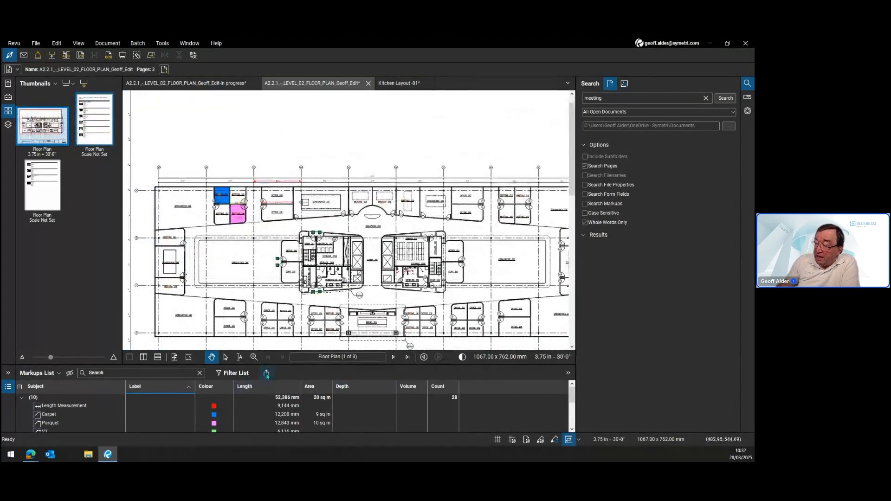
Export the markups from all three pages as a CSV summary to C:\Bluebeam and open the file after creation.
{"action": "left_click", "coordinate": [266, 374]}
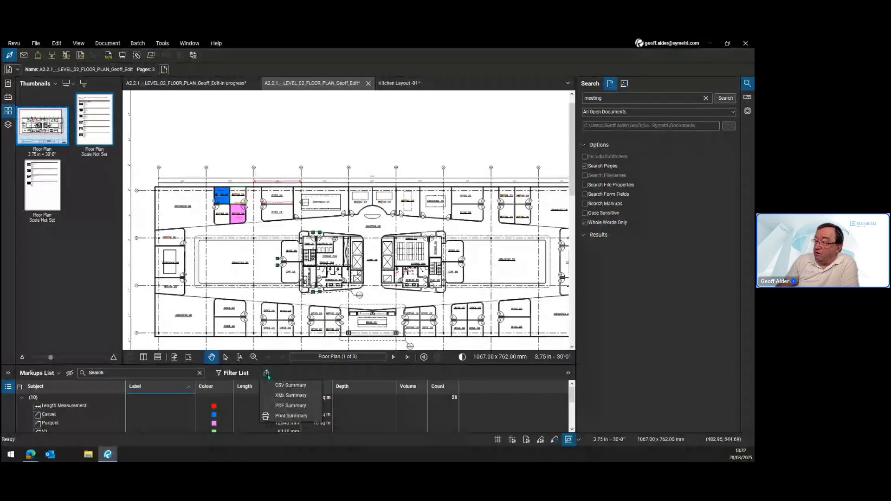
{"action": "left_click", "coordinate": [297, 387]}
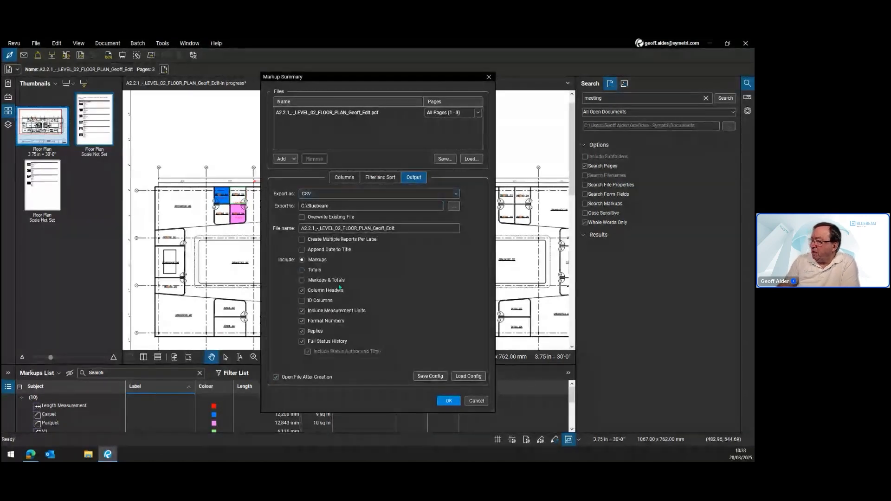
{"action": "left_click", "coordinate": [449, 401]}
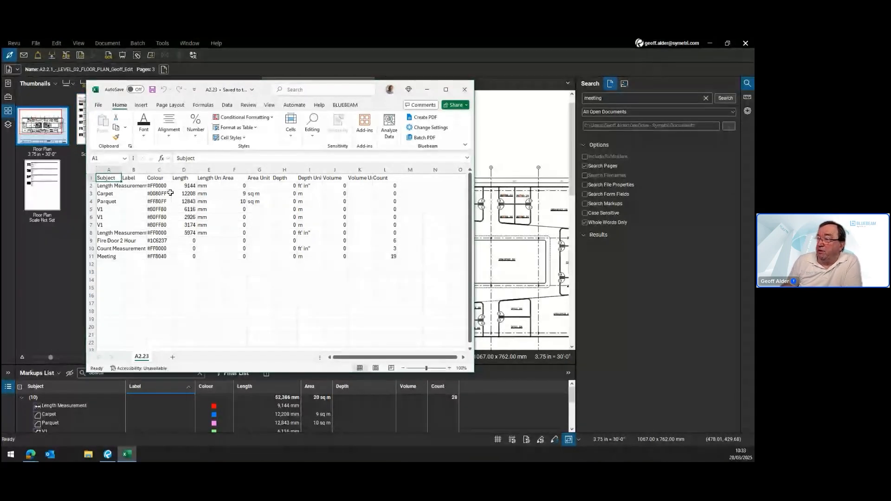
Widen the Subject column to read the exported markup names in full, and close the workbook without saving.
{"action": "left_click_drag", "start_coordinate": [123, 171], "coordinate": [145, 171]}
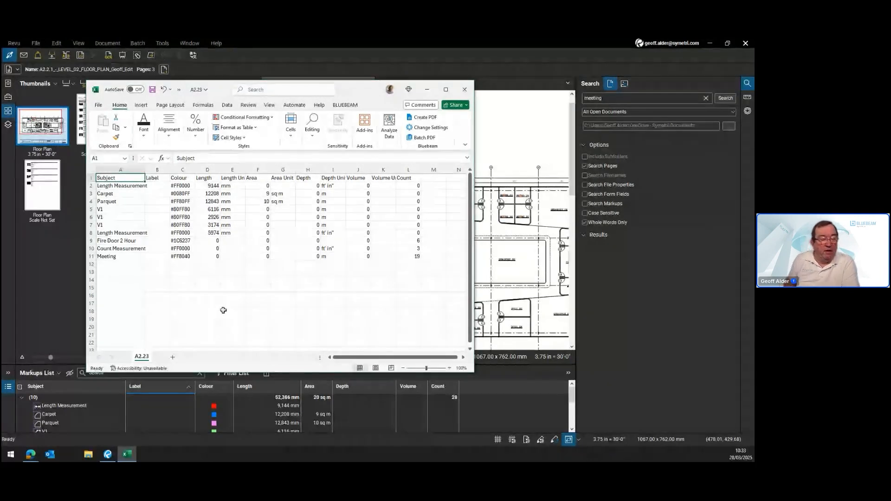
{"action": "left_click", "coordinate": [466, 89]}
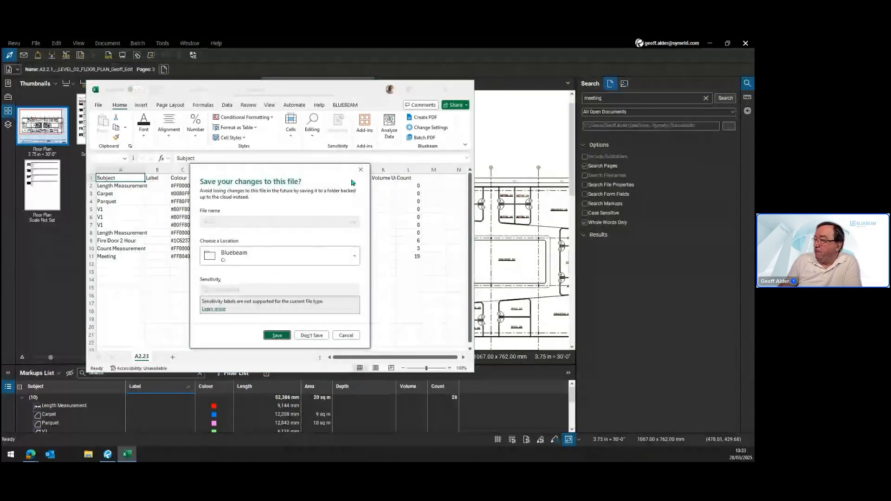
{"action": "left_click", "coordinate": [361, 169]}
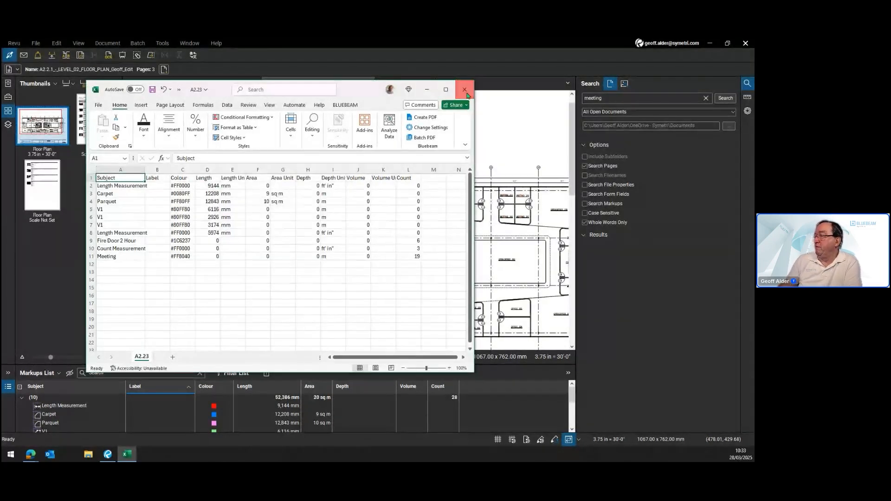
{"action": "left_click", "coordinate": [466, 92]}
{"action": "left_click", "coordinate": [311, 333]}
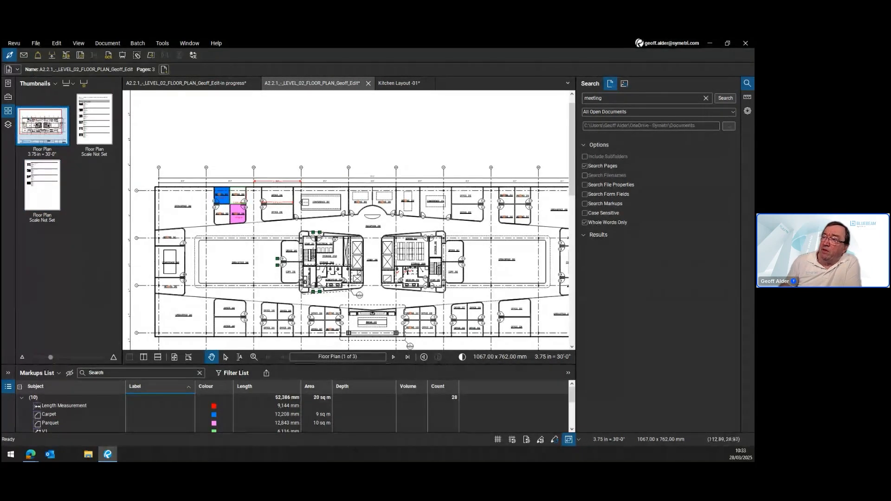
Switch the interface layout from the Webinar profile to the standard Revu profile.
{"action": "left_click", "coordinate": [14, 43]}
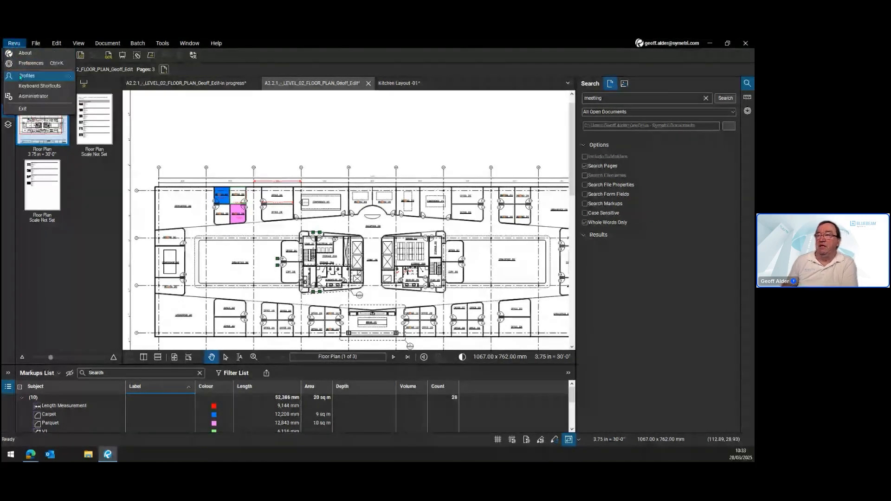
{"action": "mouse_move", "coordinate": [21, 77]}
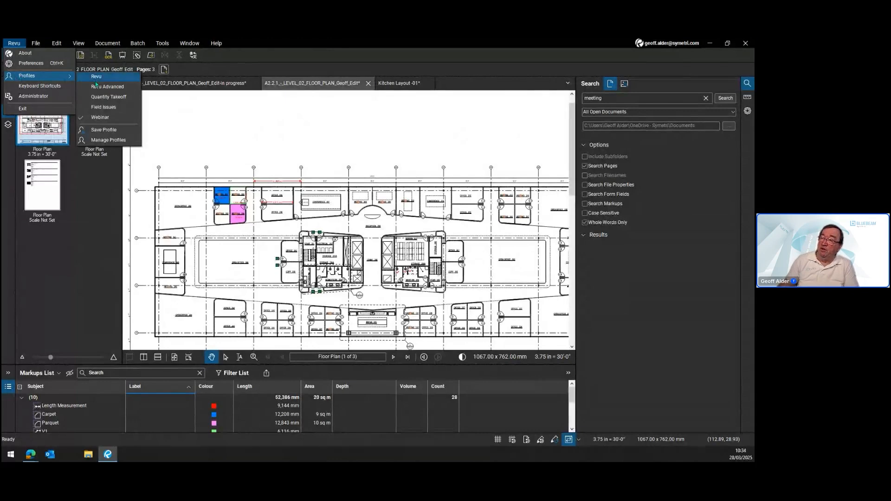
{"action": "left_click", "coordinate": [102, 79]}
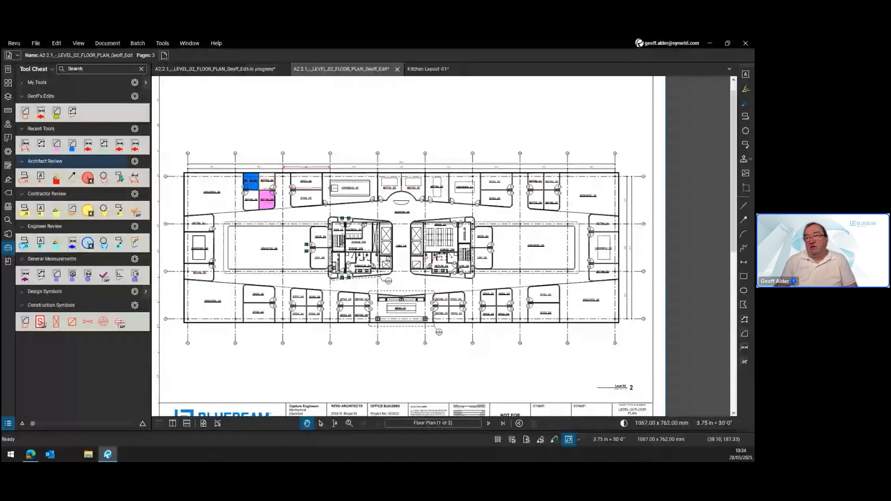
Switch the interface layout back to the Webinar profile.
{"action": "left_click", "coordinate": [38, 47]}
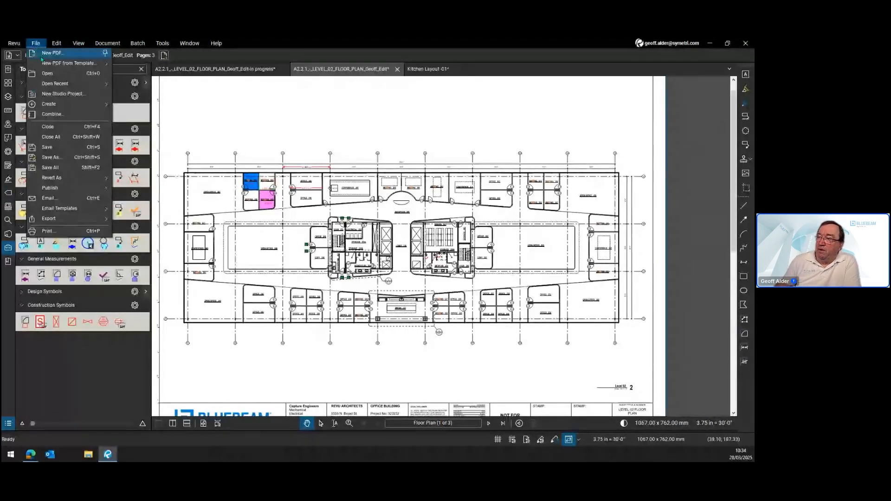
{"action": "mouse_move", "coordinate": [14, 43]}
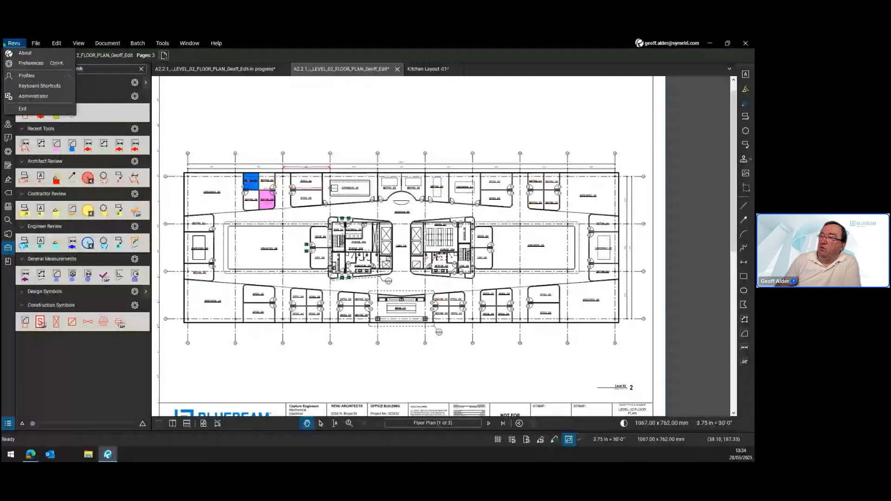
{"action": "mouse_move", "coordinate": [56, 75]}
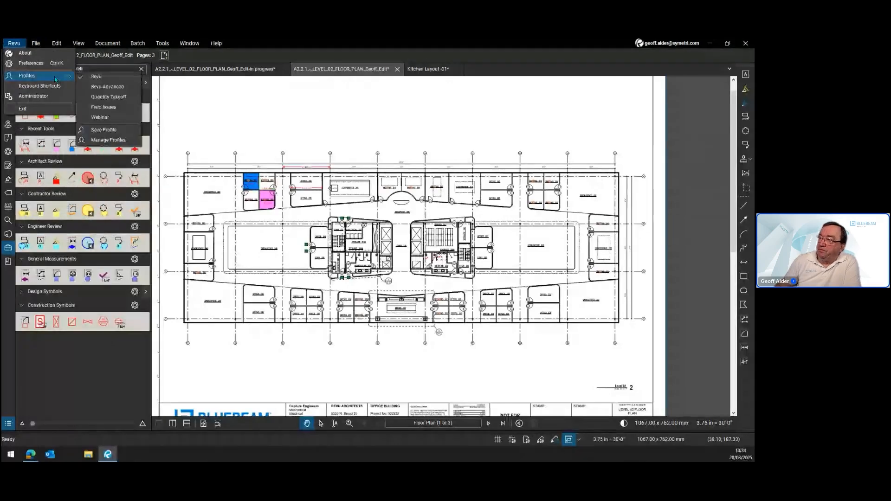
{"action": "left_click", "coordinate": [100, 117]}
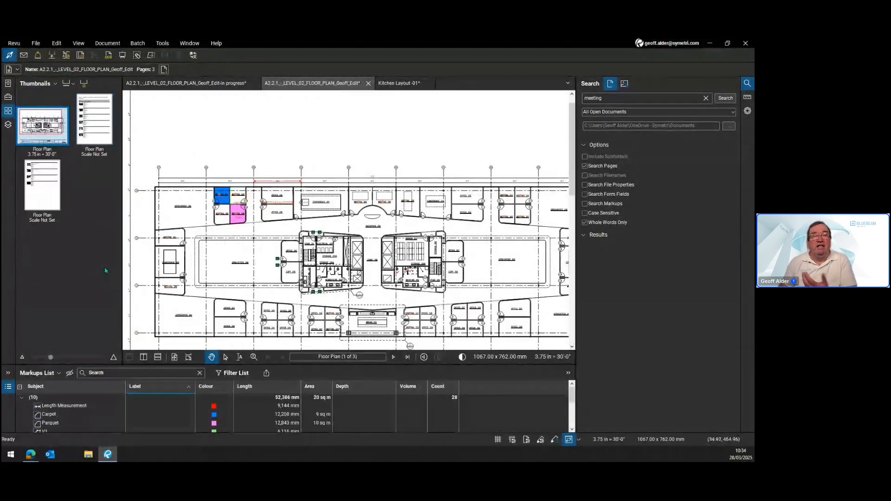